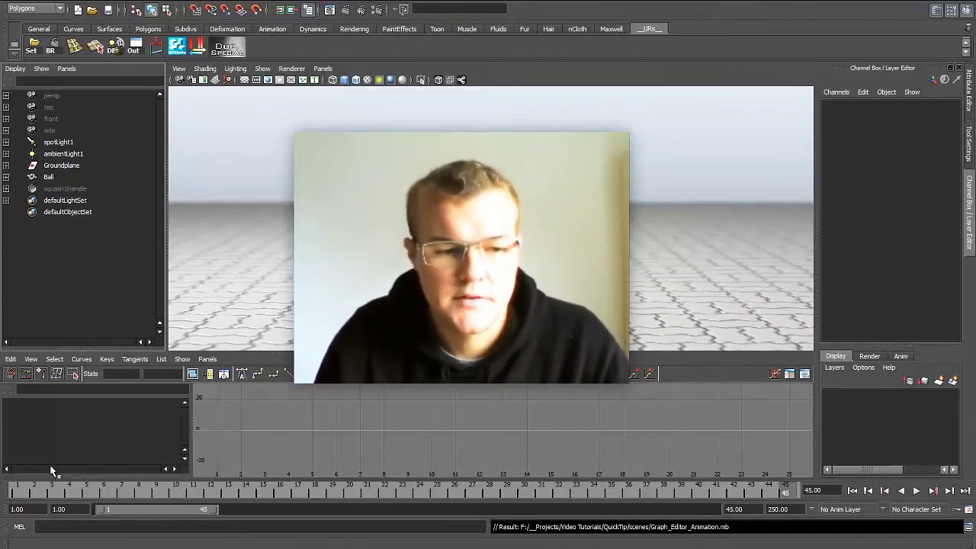
Step: Play and scrub through the bouncing ball animation over the frame range 1 to 45
key(alt+v)
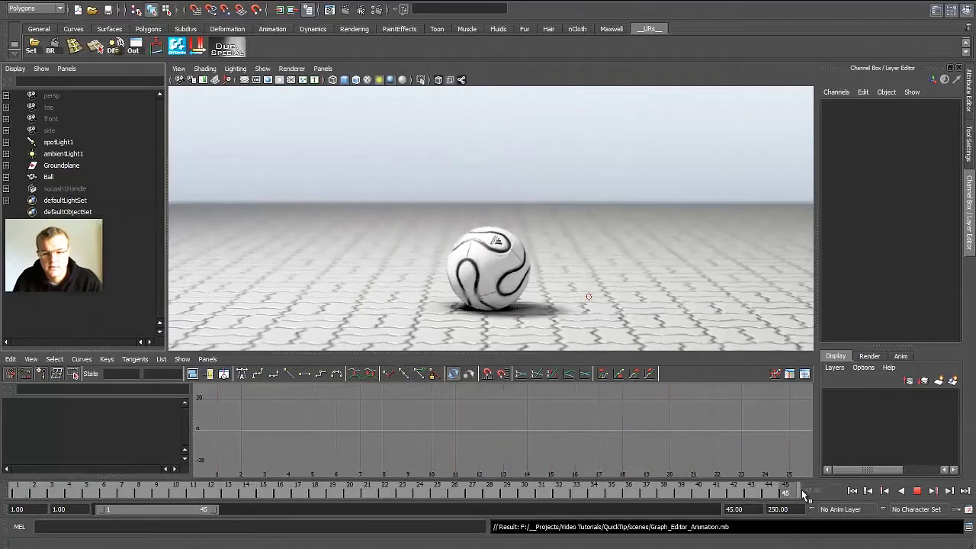
key(alt+v)
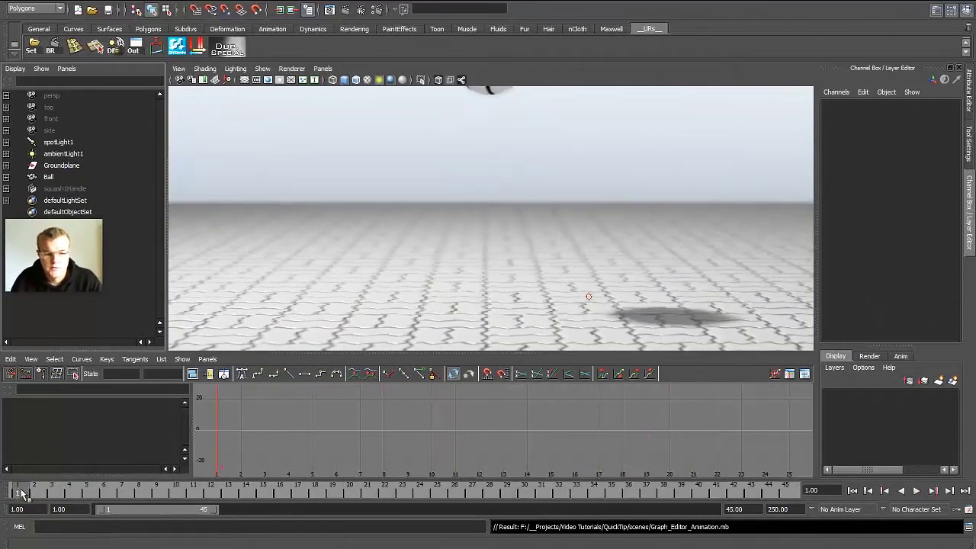
key(alt+v)
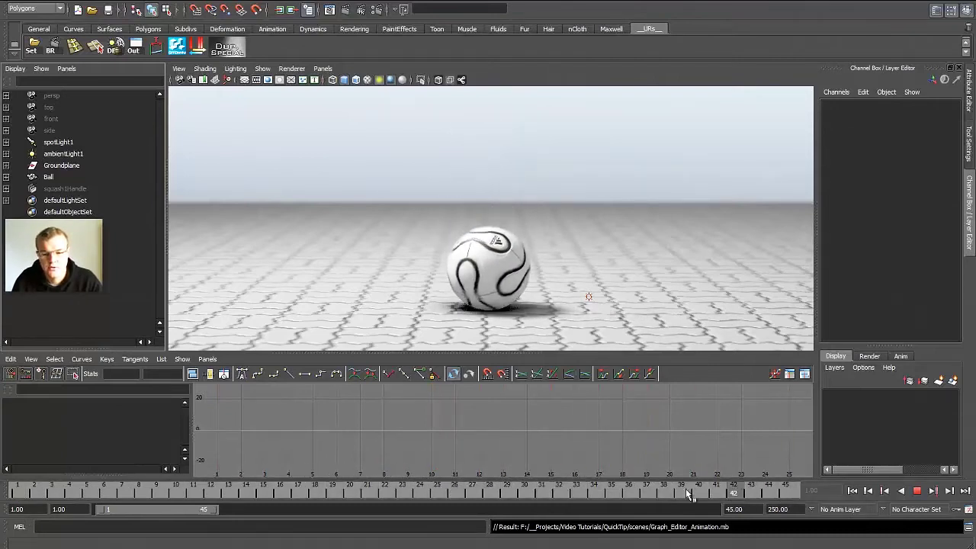
mouse_move(686, 490)
mouse_down()
mouse_move(328, 492)
mouse_move(123, 515)
mouse_move(17, 496)
mouse_up()
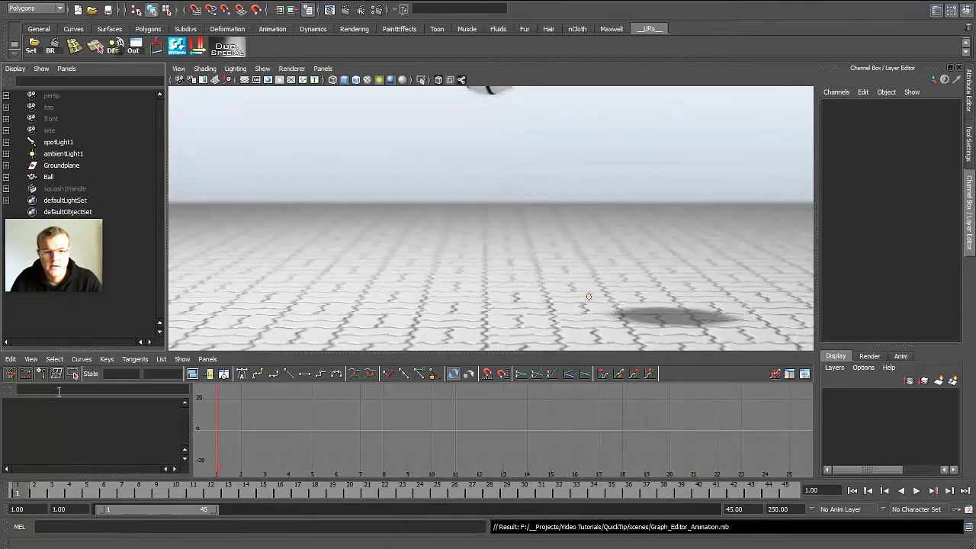
key(alt+v)
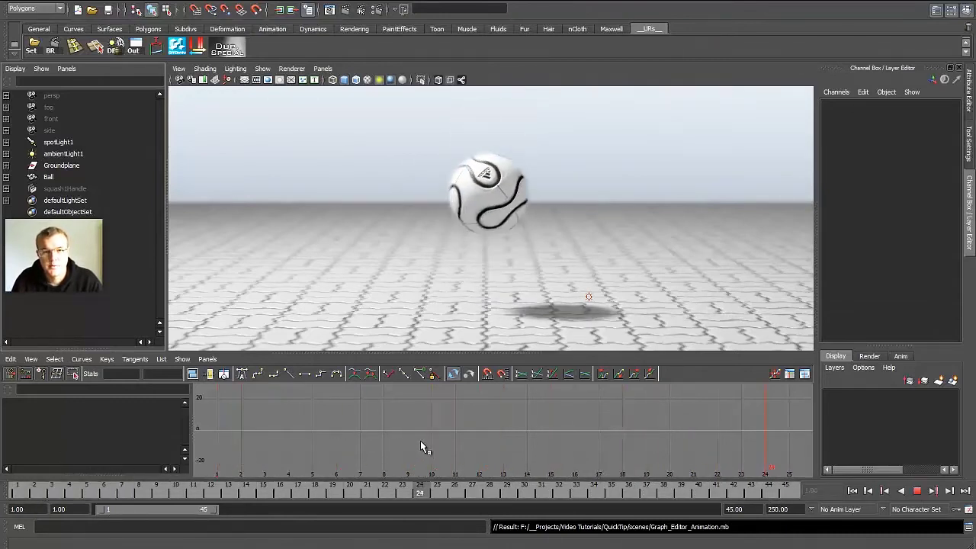
click(627, 489)
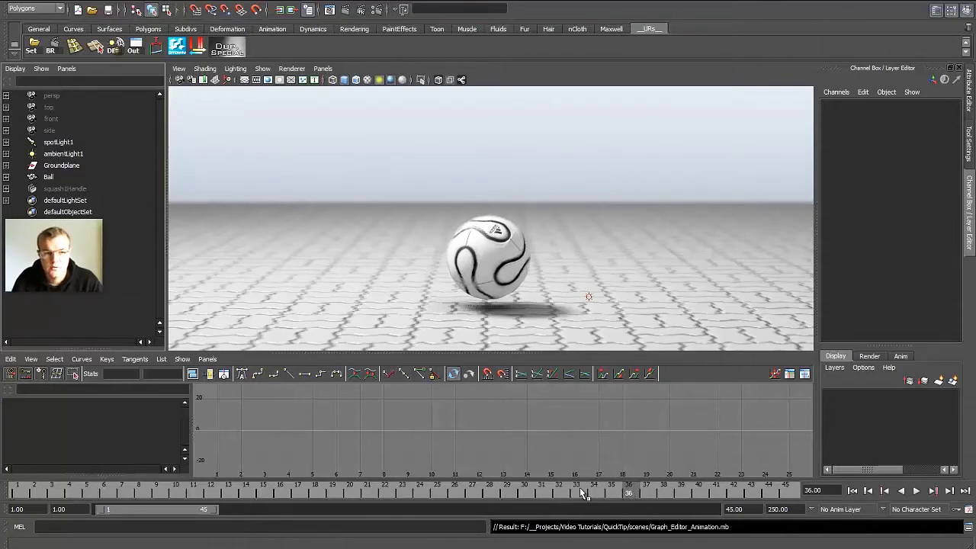
Step: Enlarge the Graph Editor and examine the Ball's framed Translate Y curve while scrubbing from frame 1
click(51, 177)
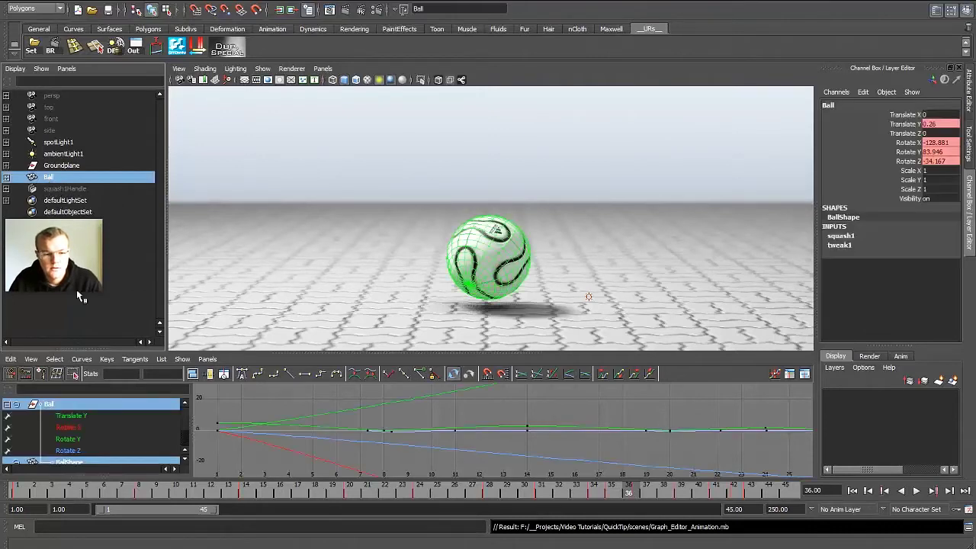
drag(301, 356, 301, 293)
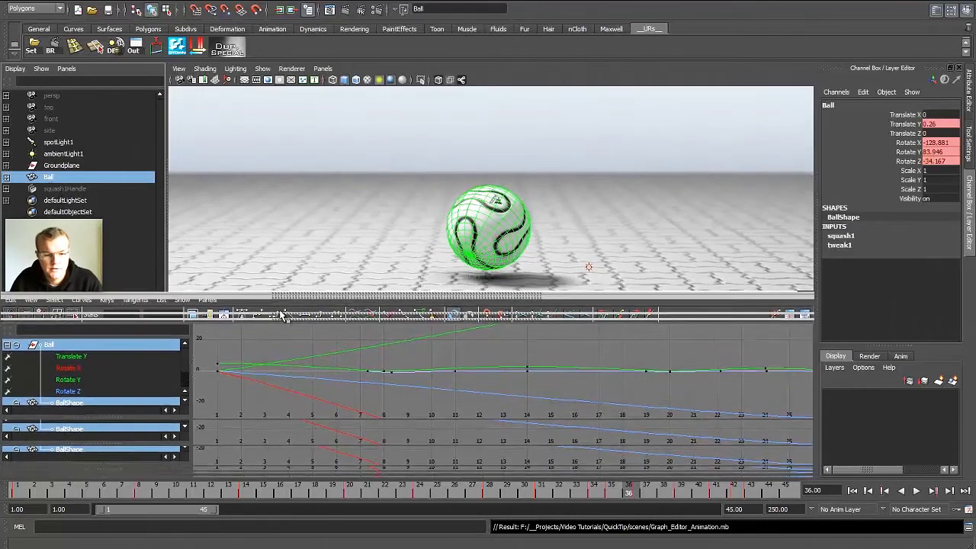
click(72, 356)
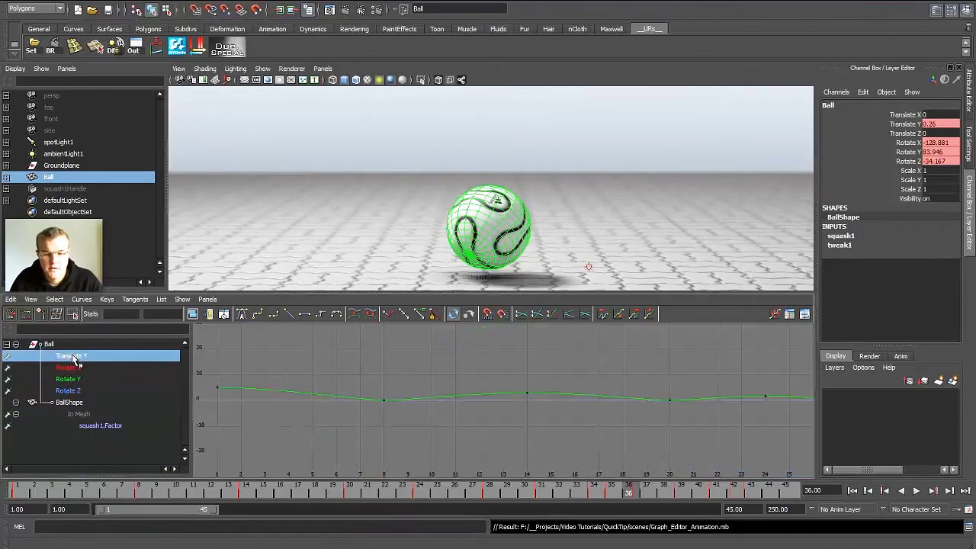
key(f)
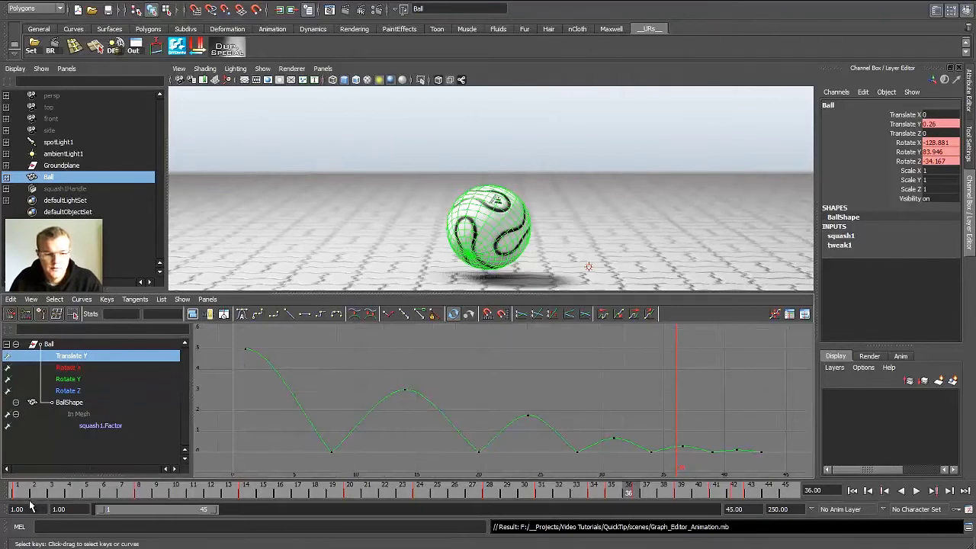
click(11, 491)
drag(6, 488, 233, 465)
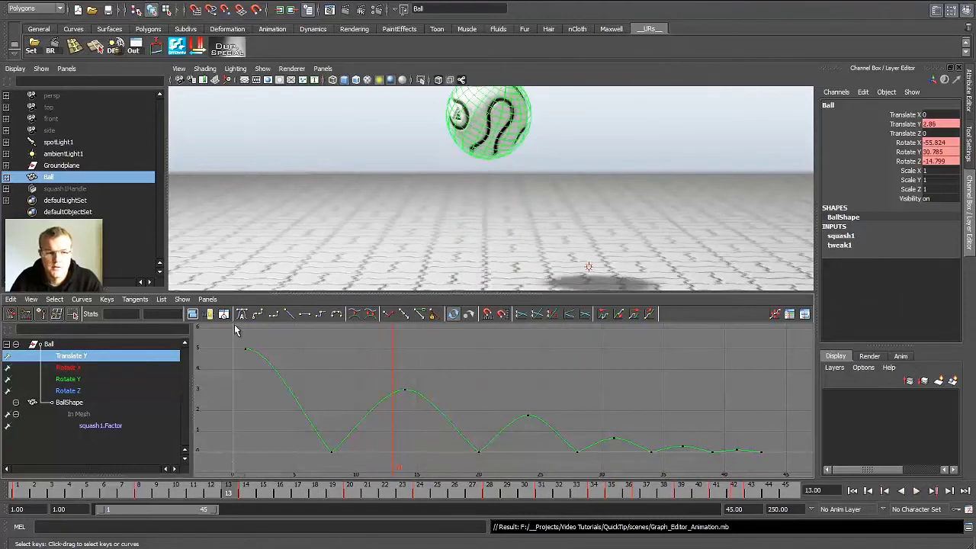
Step: Examine the Ball's Rotate X, Y and Z curves together while playing the animation
click(70, 368)
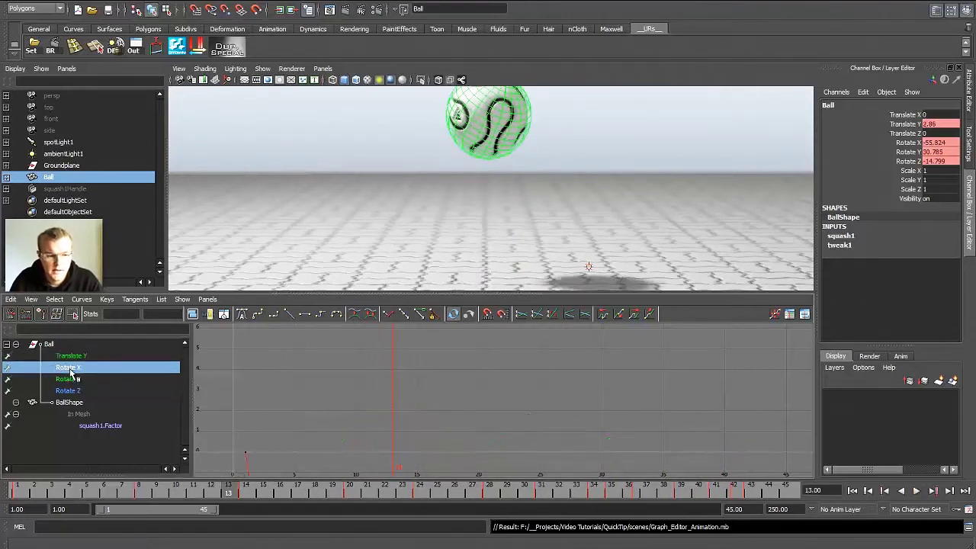
shift+click(70, 391)
key(f)
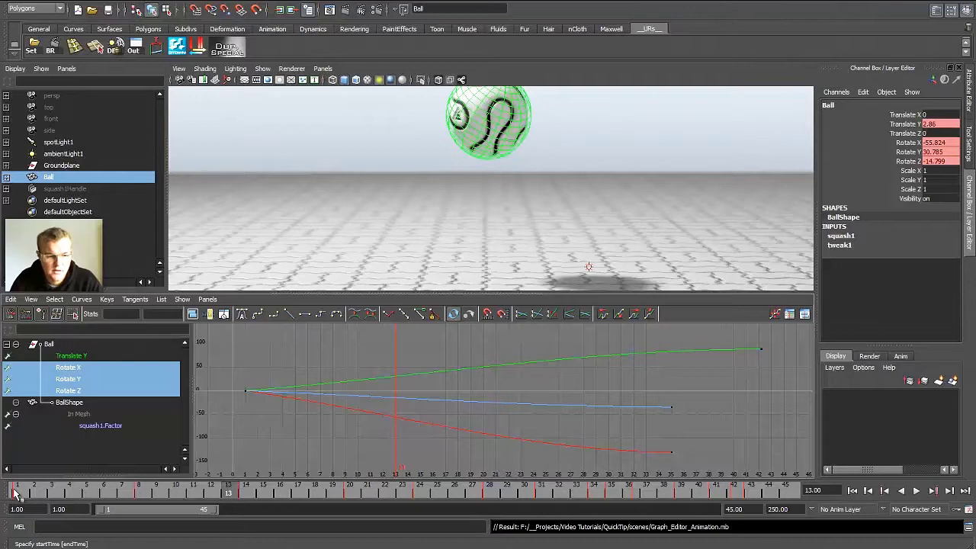
click(8, 491)
key(alt+v)
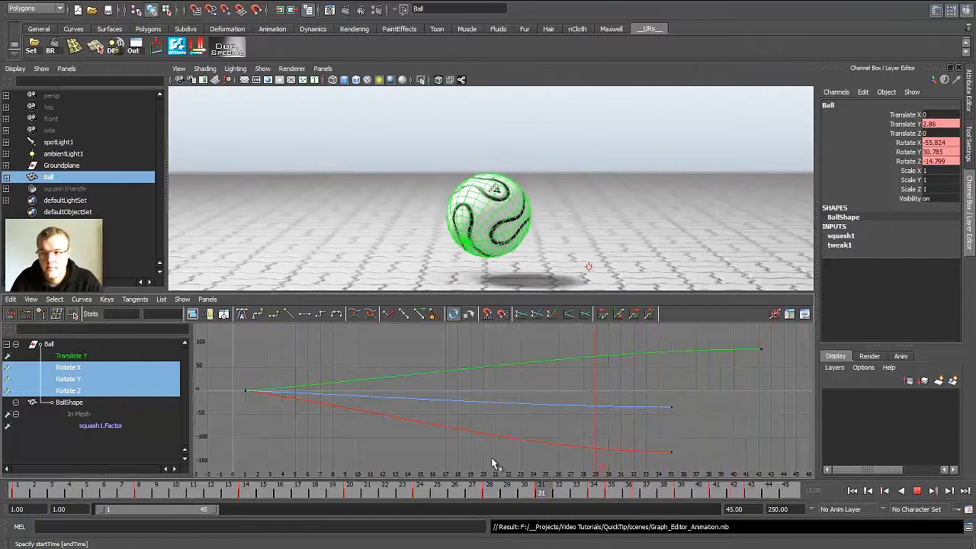
key(alt+v)
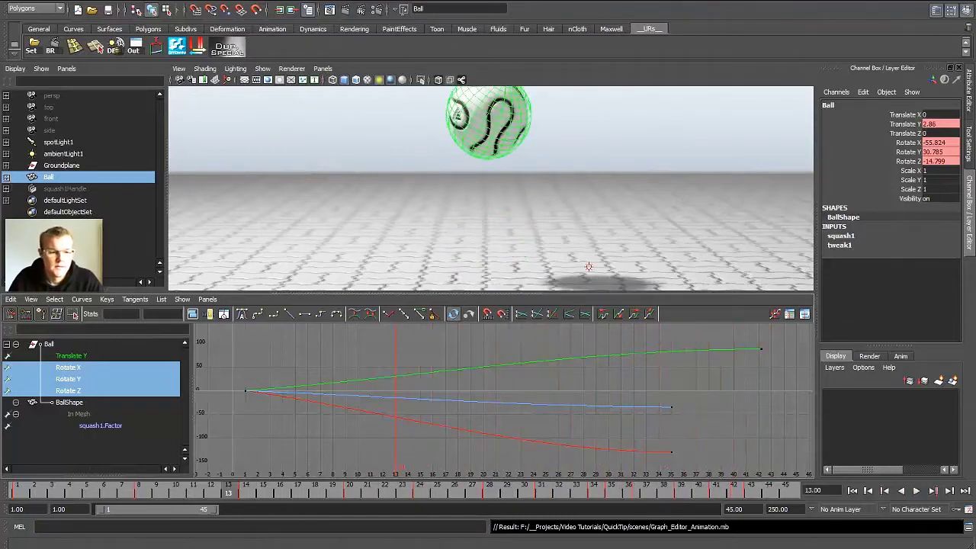
Step: Examine all animation curves of squash1Handle in the Graph Editor while playing and scrubbing the animation
click(61, 189)
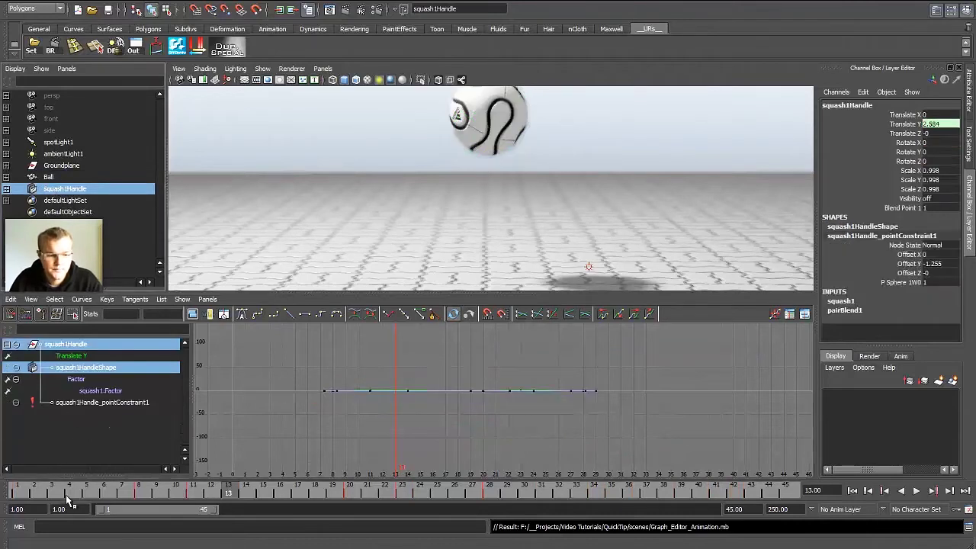
key(a)
click(28, 493)
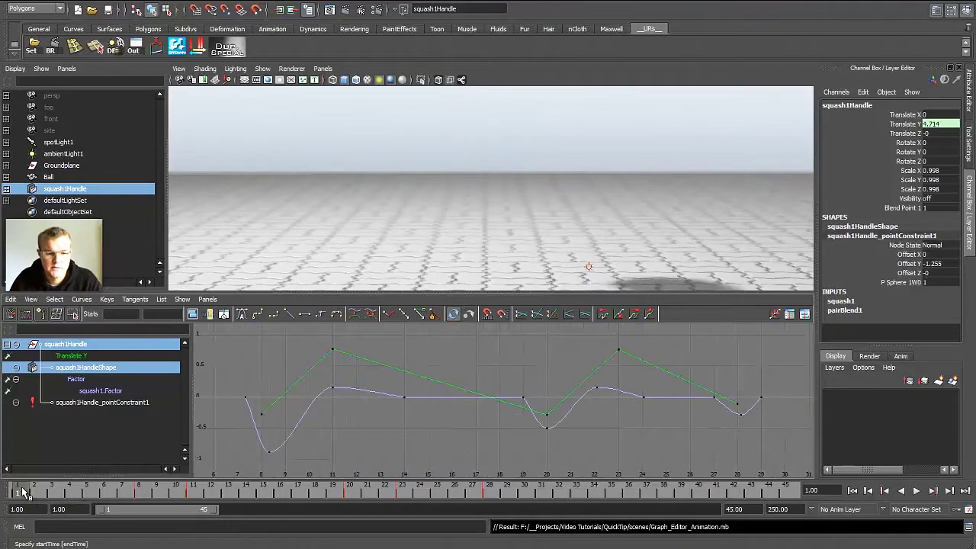
key(alt+v)
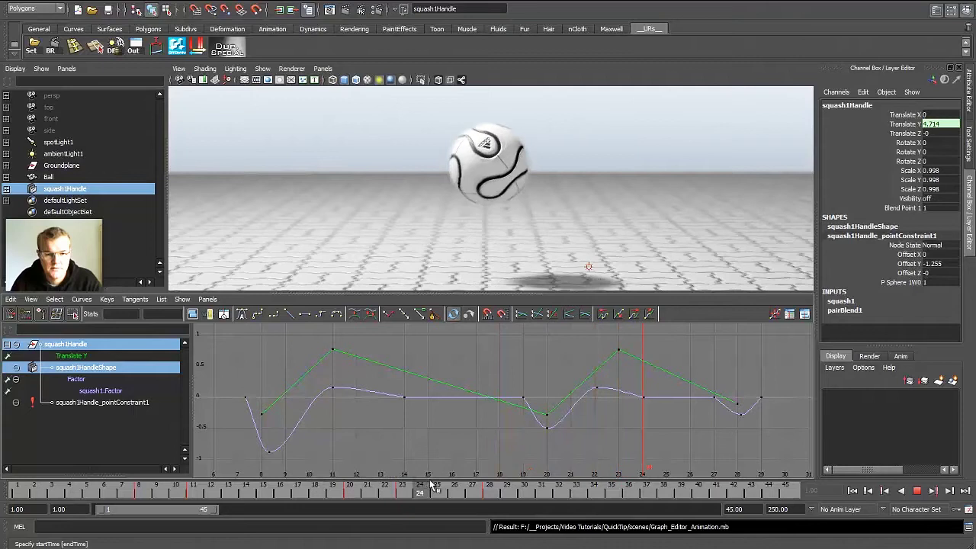
mouse_move(487, 495)
mouse_down()
mouse_move(554, 498)
mouse_move(449, 478)
mouse_up()
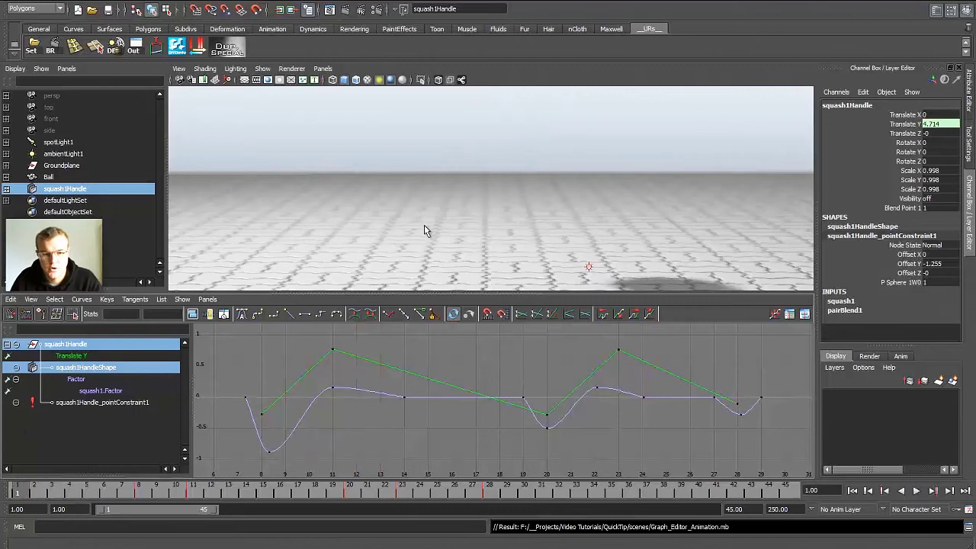
Step: Replay the ball's bounce in the perspective view and return to frame 1
key(alt+v)
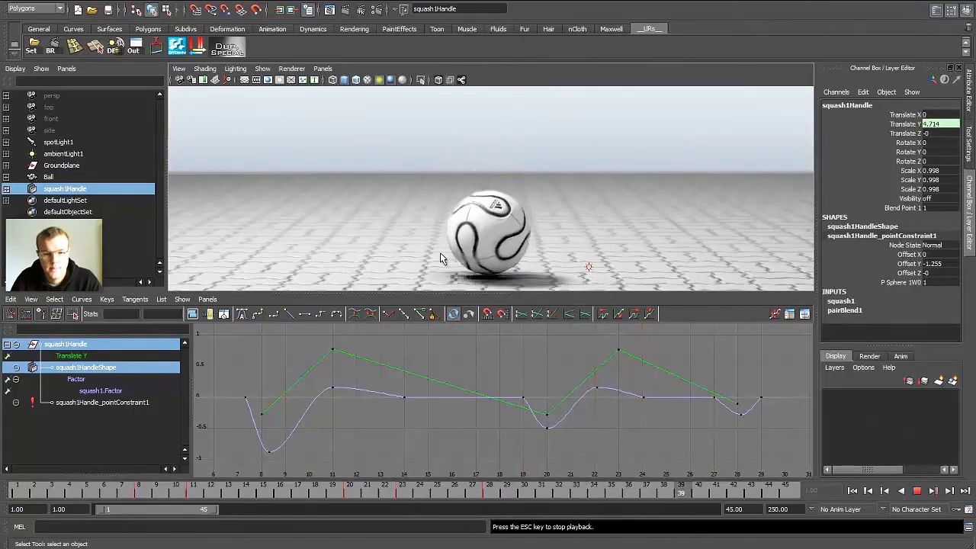
key(Escape)
key(alt+v)
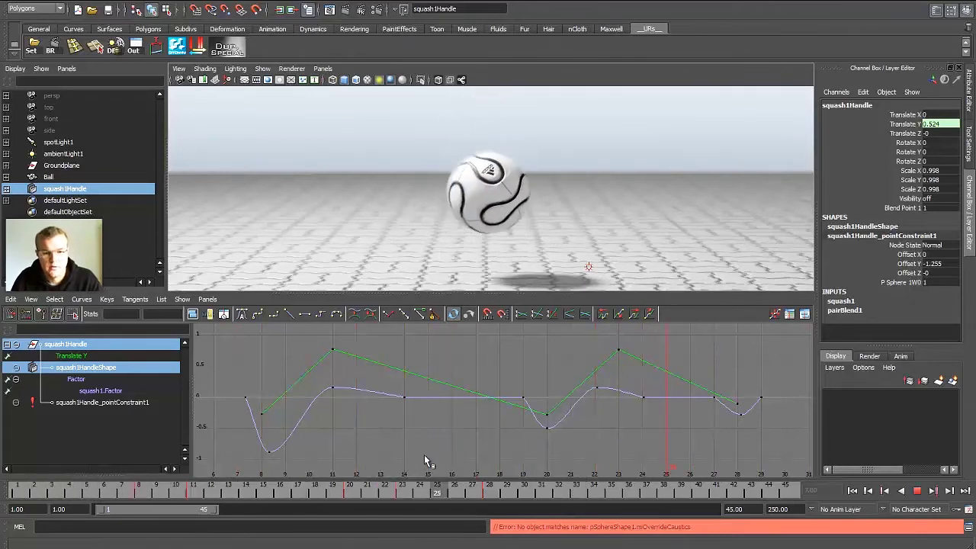
click(18, 485)
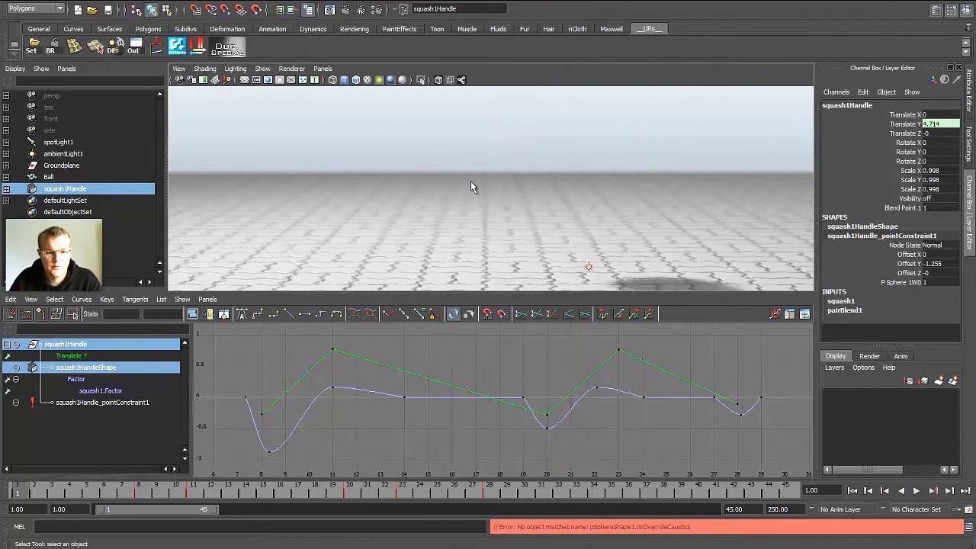
Step: Create a polygon sphere at the origin and raise it to a Translate Y of about 1.04 so it rests on the ground
click(597, 159)
shift+right_click(551, 164)
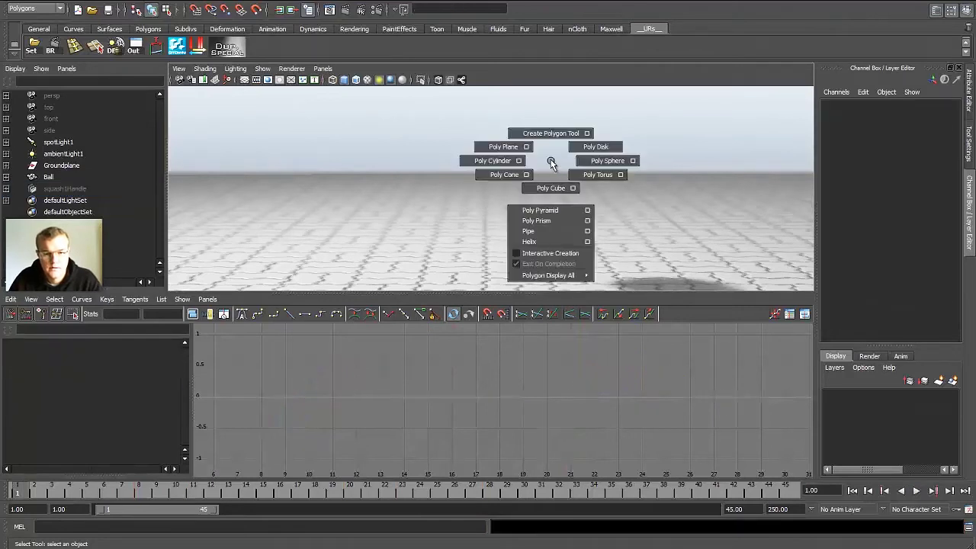
shift+right_drag(552, 164, 604, 161)
key(w)
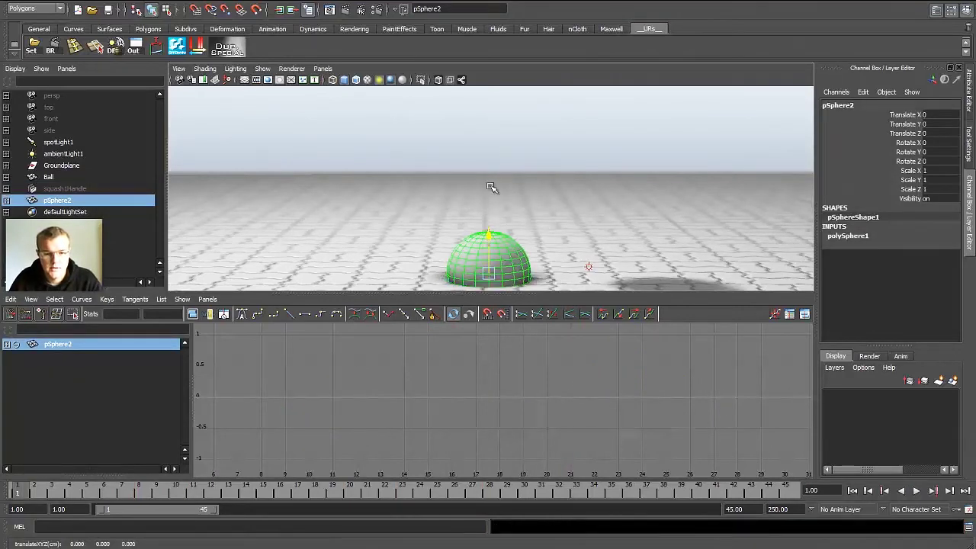
middle_drag(491, 187, 481, 208)
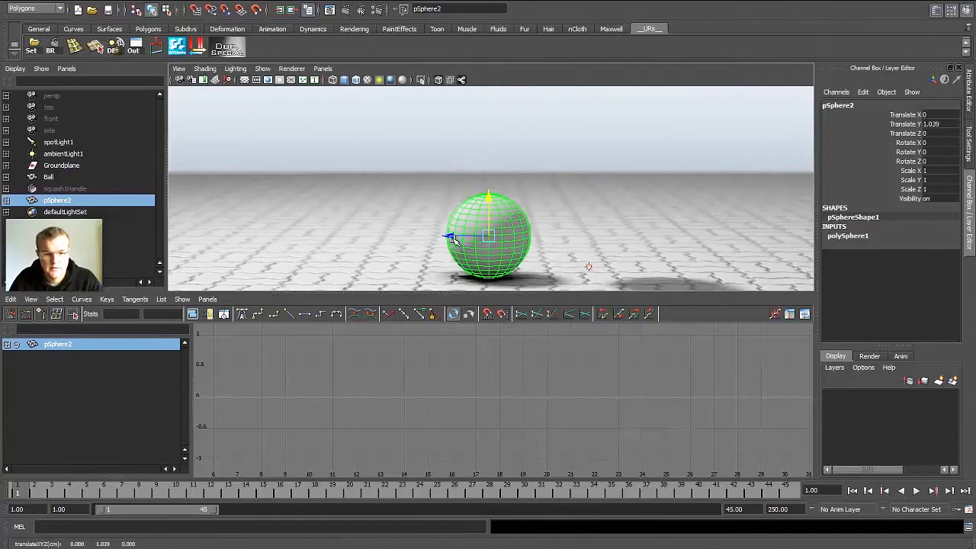
Step: Hide the original Ball and assign its existing football material to the new sphere
click(48, 177)
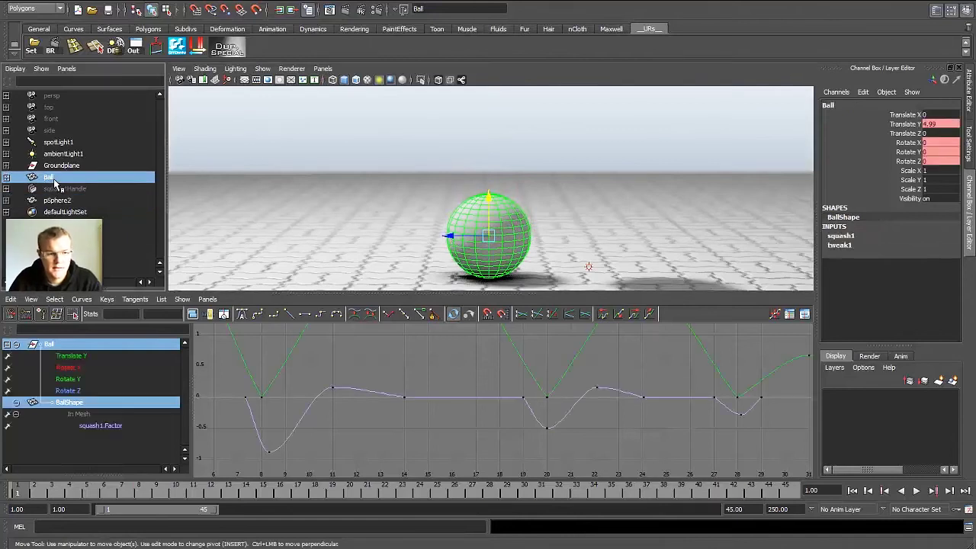
click(365, 166)
click(478, 233)
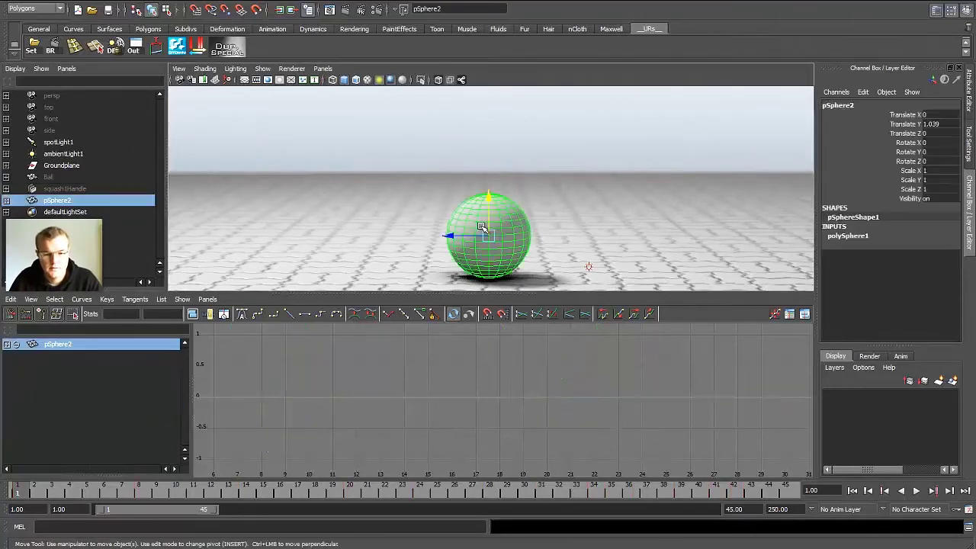
right_drag(482, 225, 567, 421)
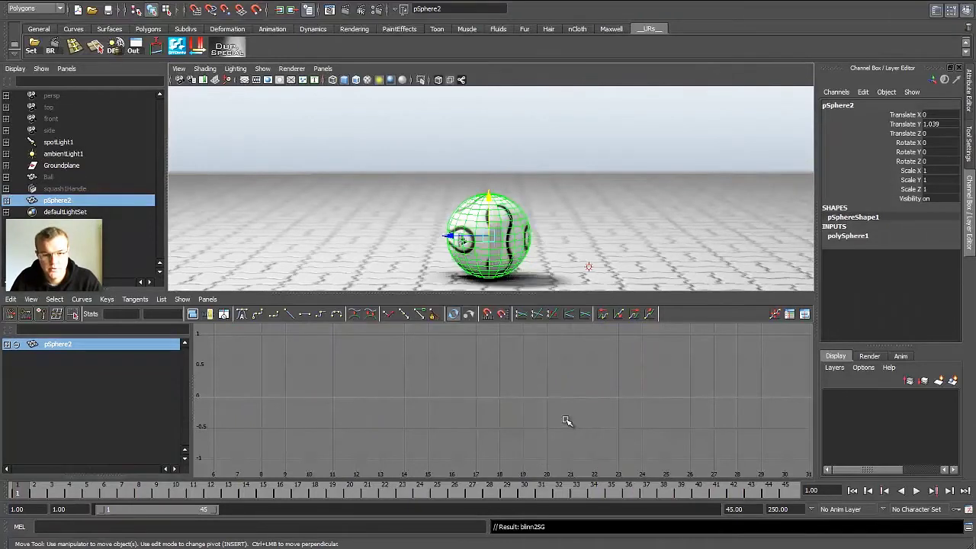
Step: Rotate the new sphere about its Y axis to about 117.4 degrees
click(555, 157)
click(475, 243)
key(e)
drag(474, 243, 505, 244)
click(578, 162)
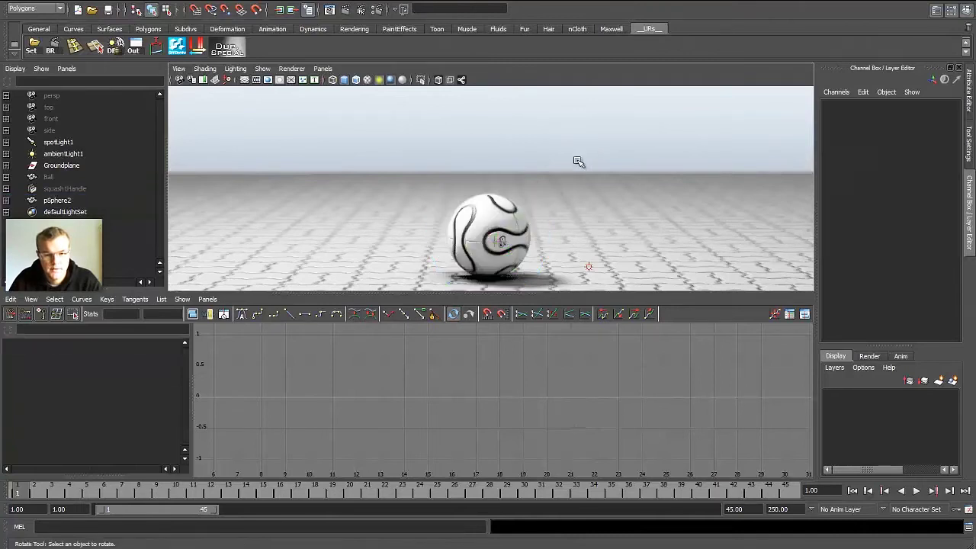
Step: At frame 1, raise the new sphere above the ground to a Translate Y of about 3.99
click(504, 229)
mouse_move(33, 494)
mouse_down()
mouse_move(506, 448)
mouse_move(16, 477)
mouse_move(9, 492)
mouse_up()
key(w)
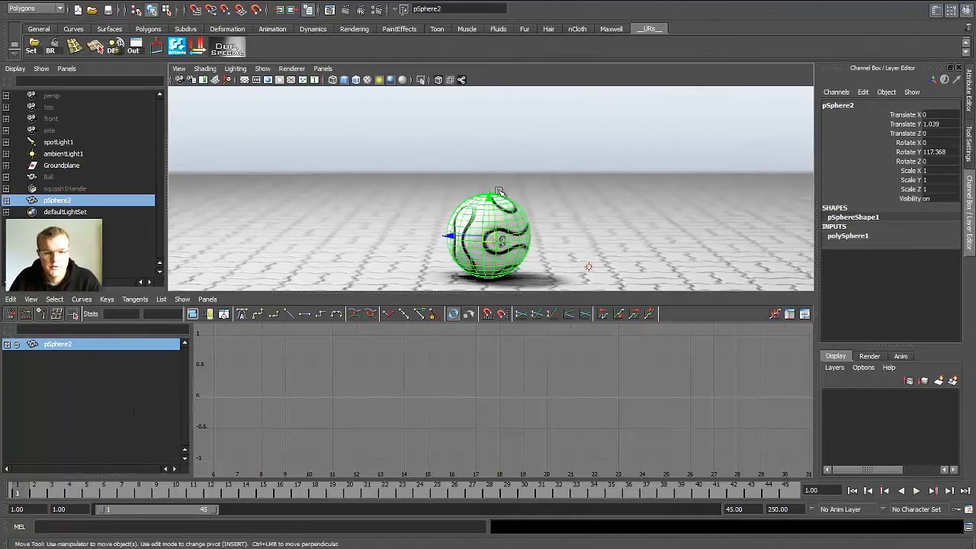
drag(504, 197, 503, 69)
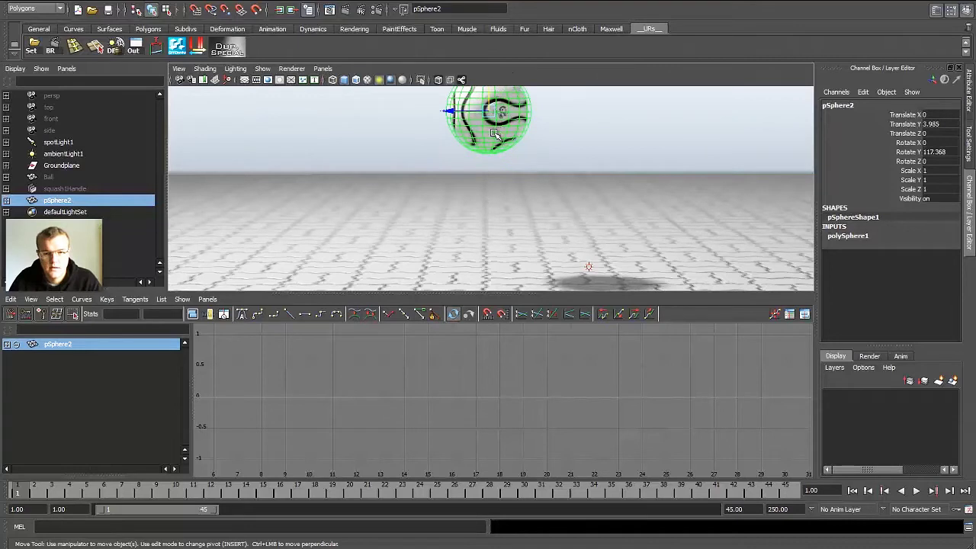
Step: Try to key only the sphere's Translate Y channel at frame 1
click(897, 126)
right_click(897, 126)
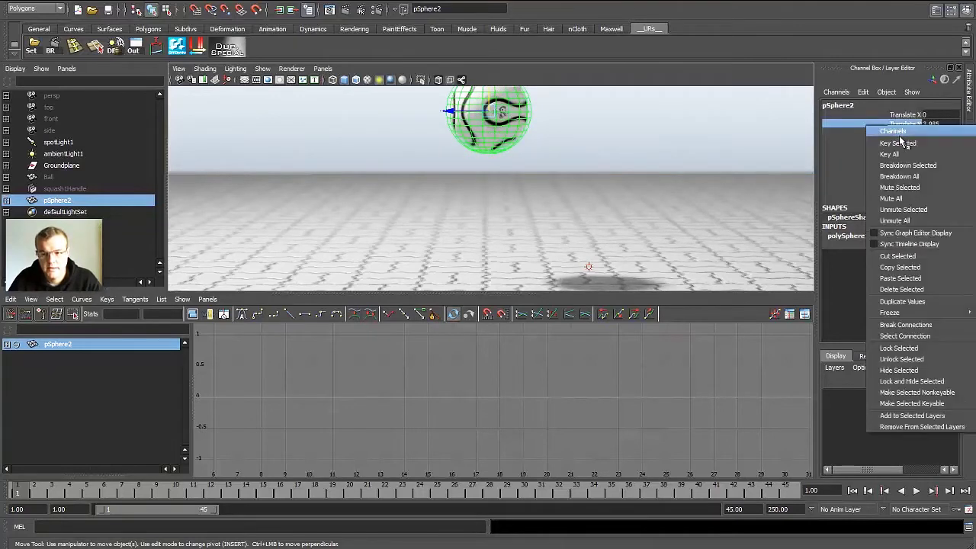
click(900, 144)
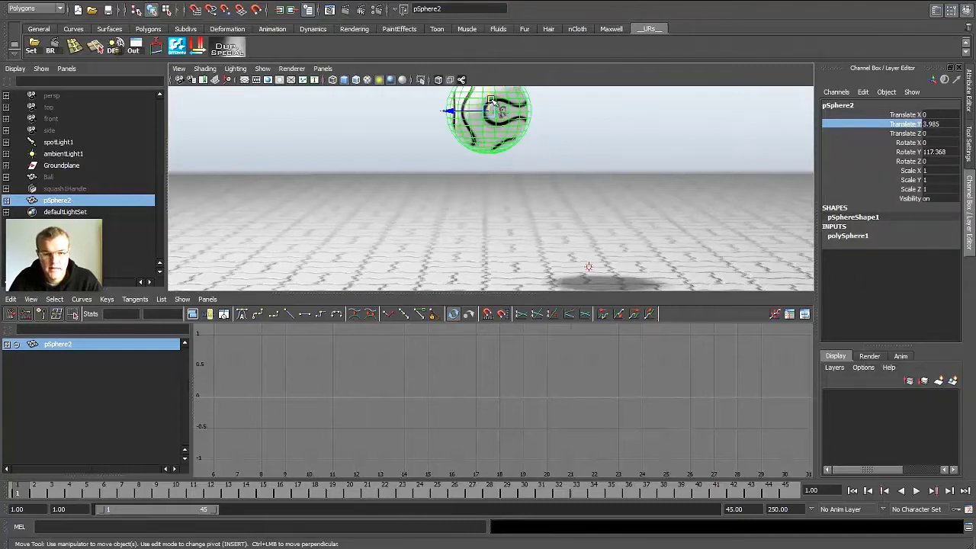
Step: Lower the sphere to a Translate Y of about 3.96 and undo a trial key set on all its channels
drag(493, 100, 493, 101)
key(s)
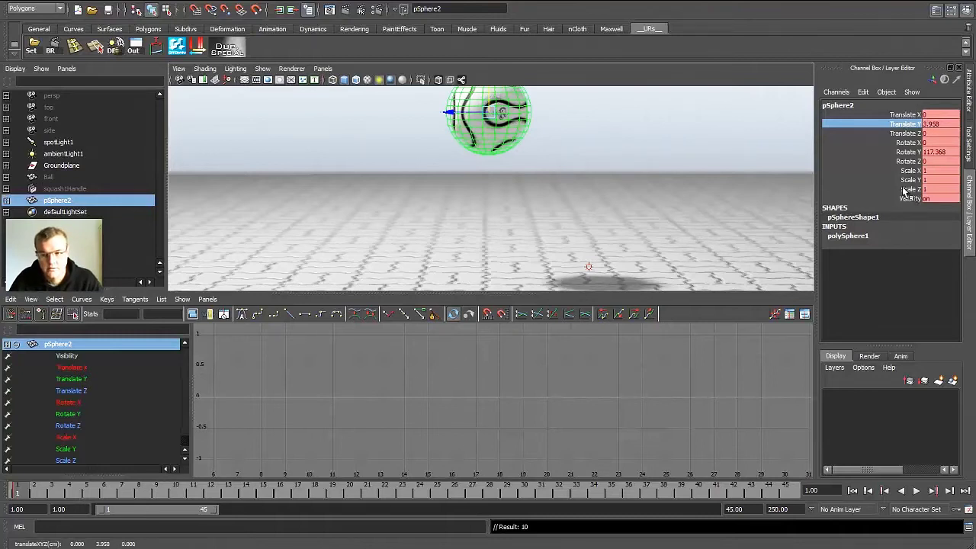
key(ctrl+z)
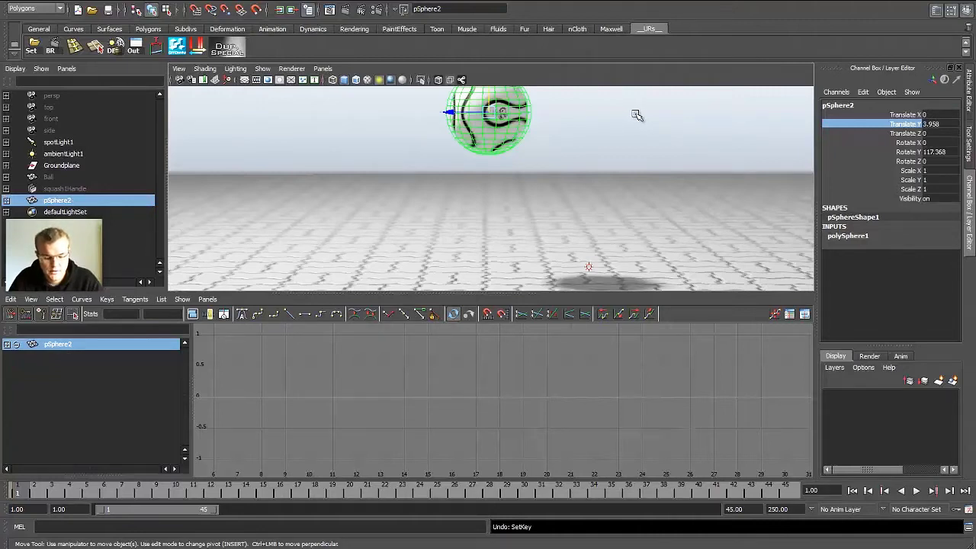
Step: Undo a trial key on all the sphere's translate channels and key only Translate Y at frame 1
key(shift+w)
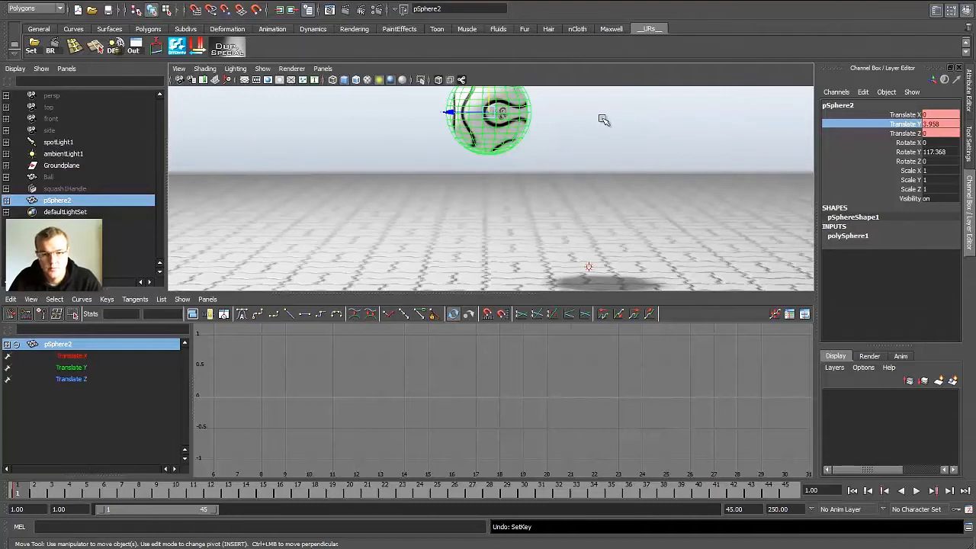
key(ctrl+z)
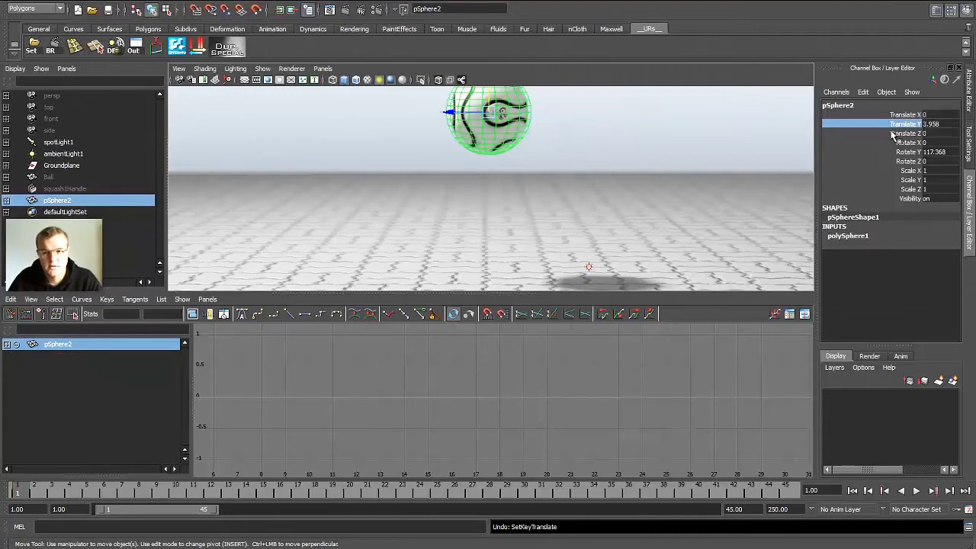
right_click(906, 130)
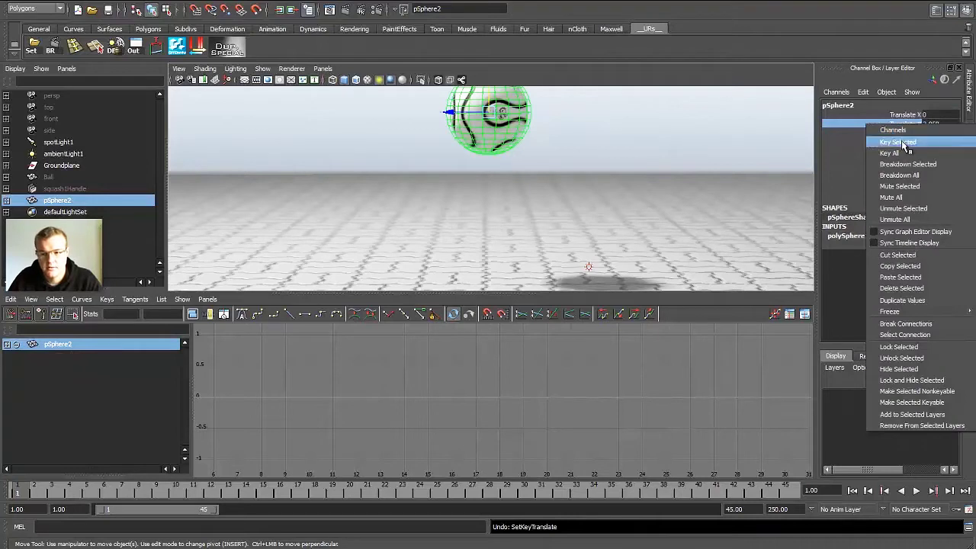
click(899, 142)
key(f)
alt+right_drag(525, 359, 528, 404)
alt+middle_drag(528, 404, 503, 347)
key(k)
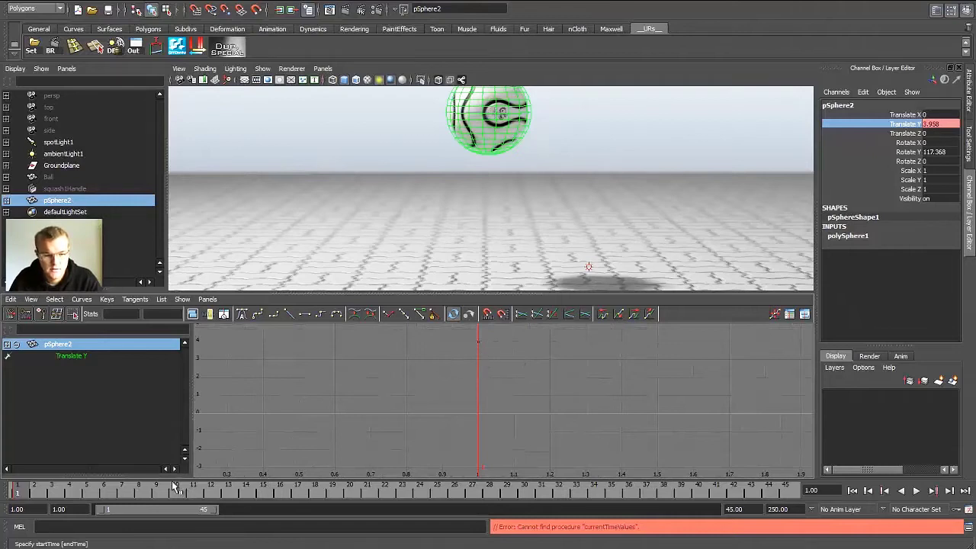
Step: Go to frame 10 and set the sphere's Translate Y to 0
click(55, 486)
click(480, 343)
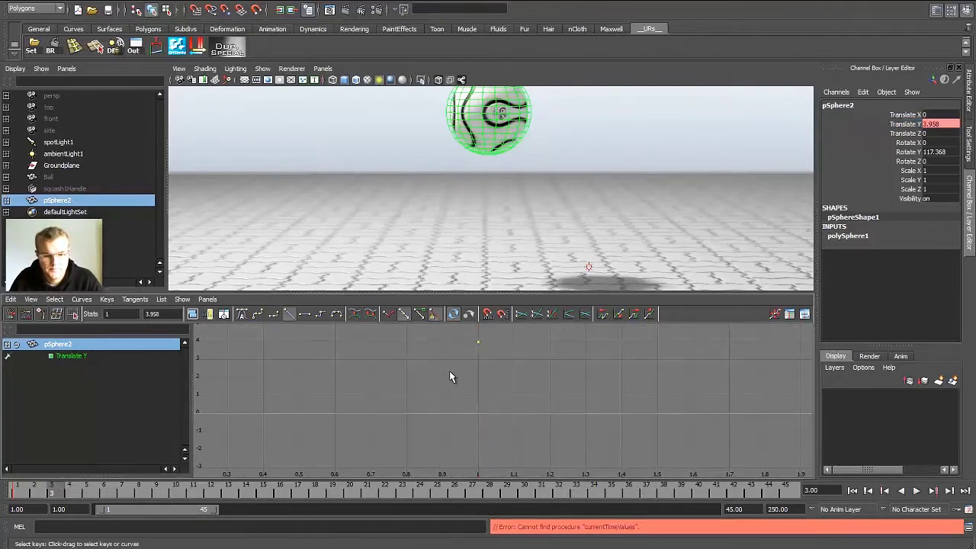
click(449, 377)
drag(56, 489, 173, 486)
click(175, 488)
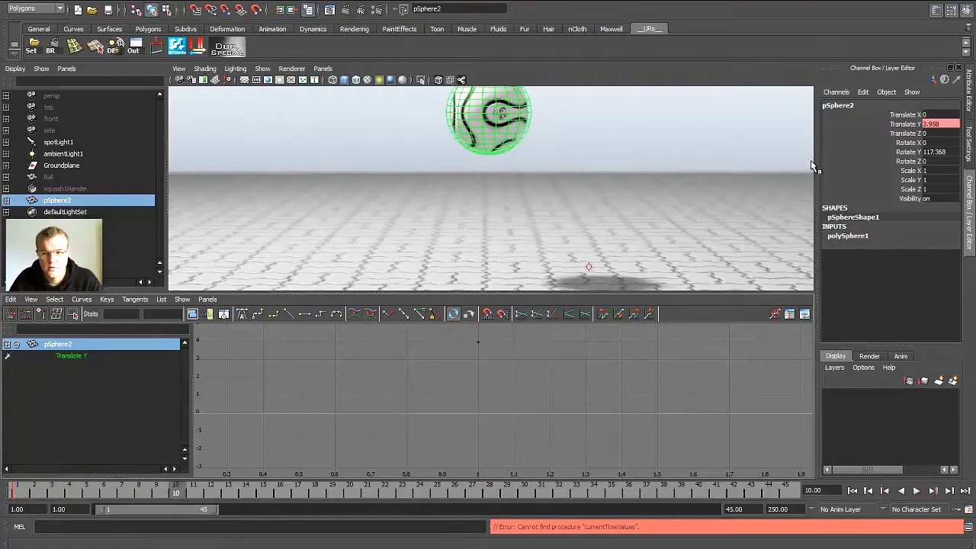
text(0)
key(Return)
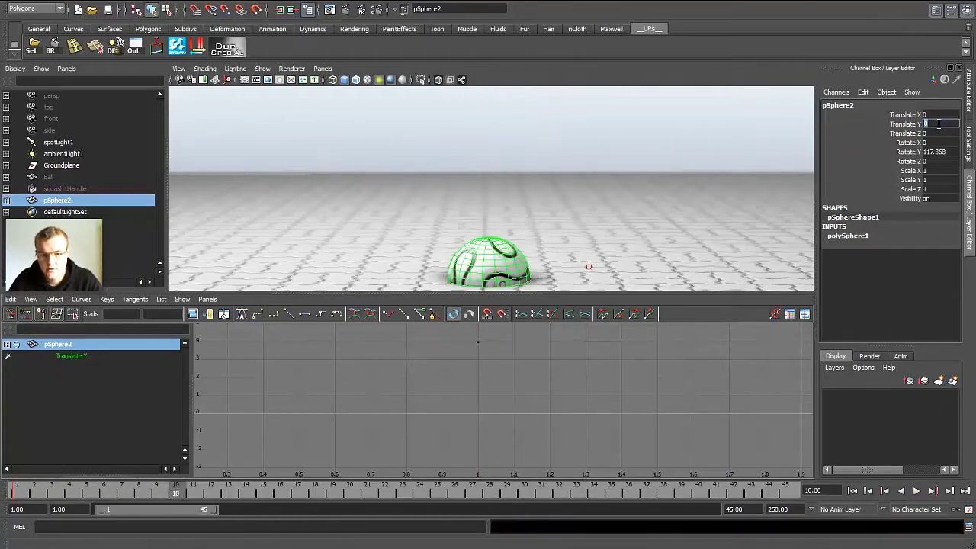
Step: Raise the sphere to rest on the ground at a Translate Y of about 0.93 and key that channel at frame 10
key(w)
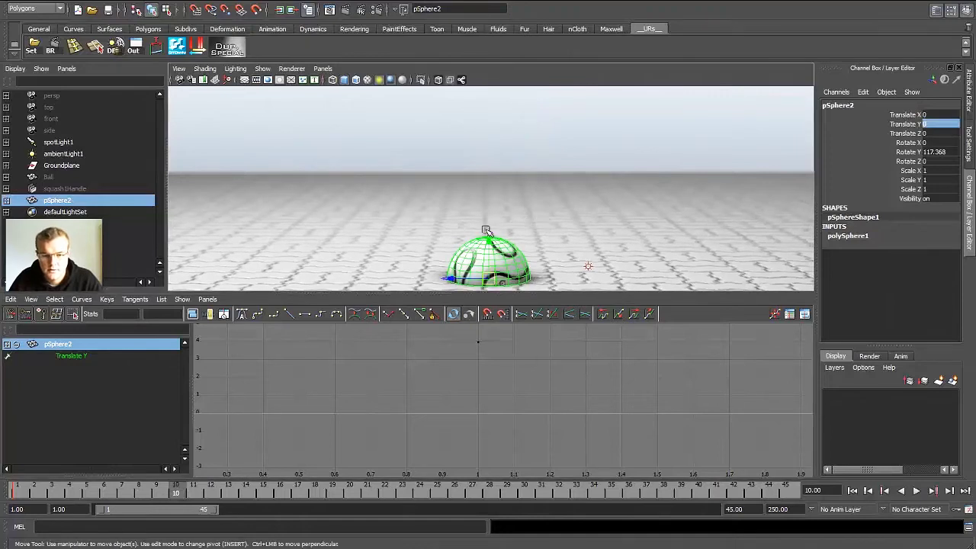
drag(485, 221, 495, 185)
click(902, 128)
right_click(903, 129)
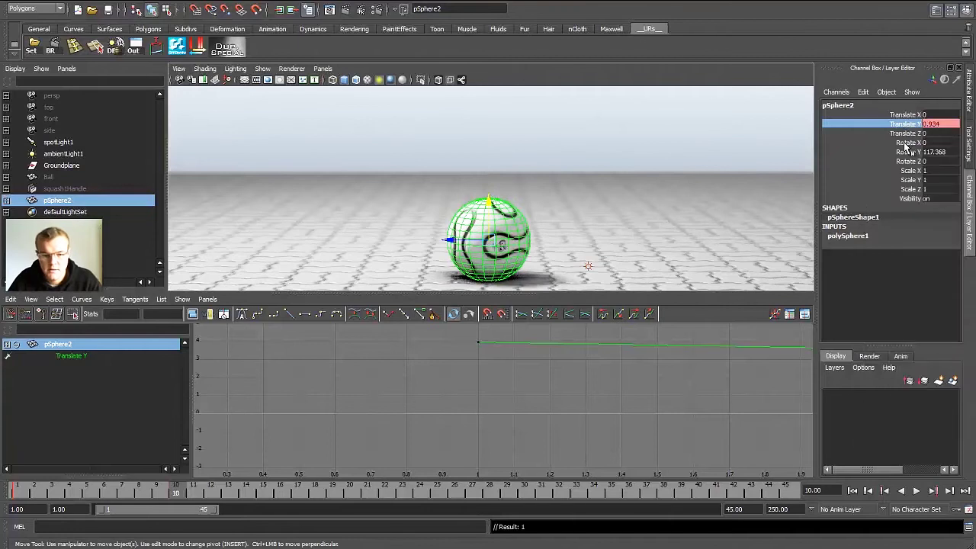
key(f)
alt+right_drag(591, 379, 570, 363)
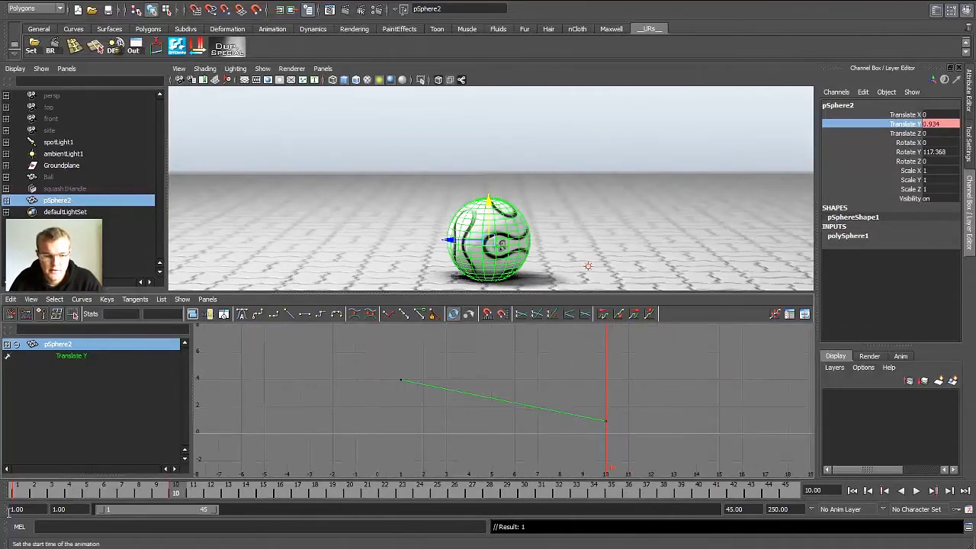
Step: Play back the sphere's drop from frame 1
click(17, 488)
key(alt+v)
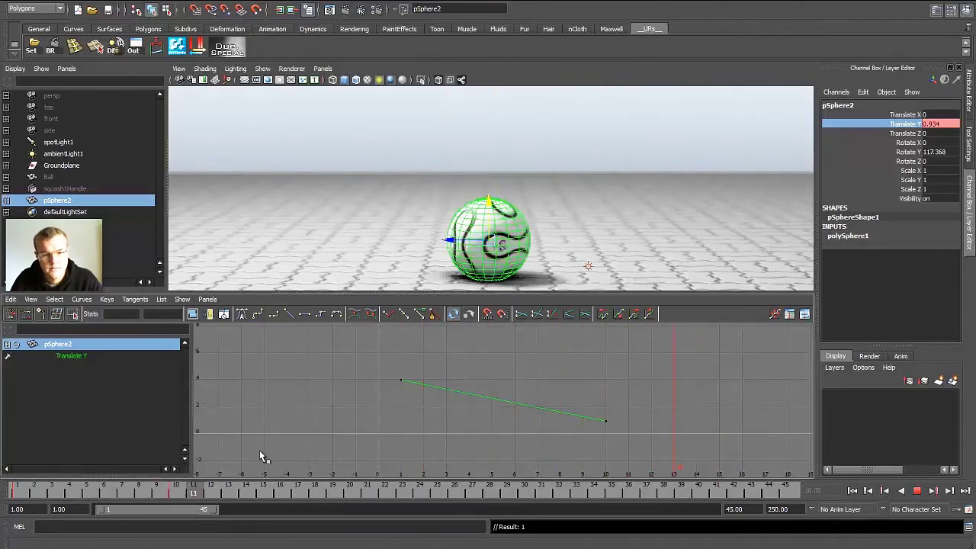
click(17, 490)
Step: Raise the Translate Y key at frame 1 to about 6.1, play back the drop and go to frame 16
drag(423, 422, 376, 352)
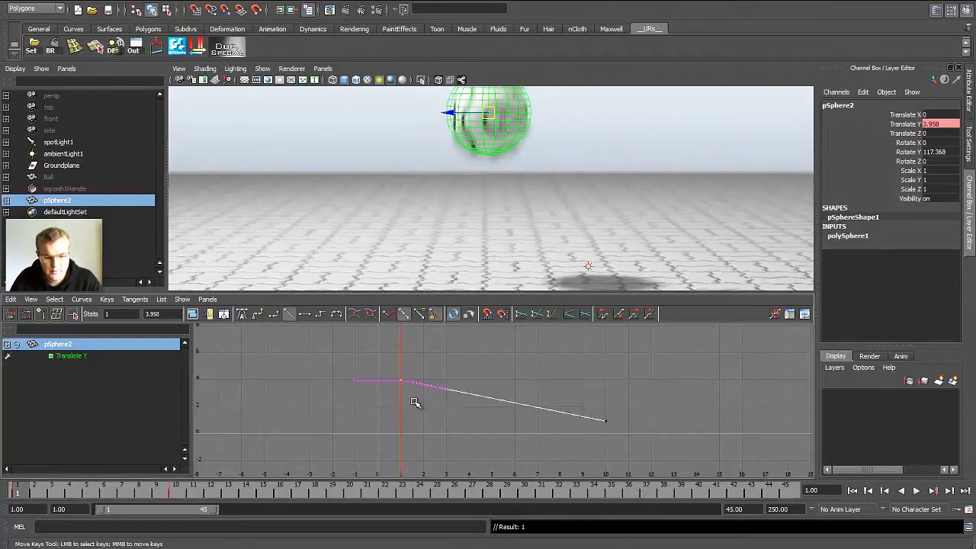
mouse_move(414, 403)
shift+middle_down()
mouse_move(429, 388)
mouse_move(424, 446)
mouse_move(425, 405)
mouse_move(416, 417)
mouse_move(327, 415)
mouse_move(451, 432)
mouse_move(379, 422)
mouse_move(415, 422)
mouse_move(423, 435)
mouse_move(433, 401)
mouse_move(425, 405)
shift+middle_up()
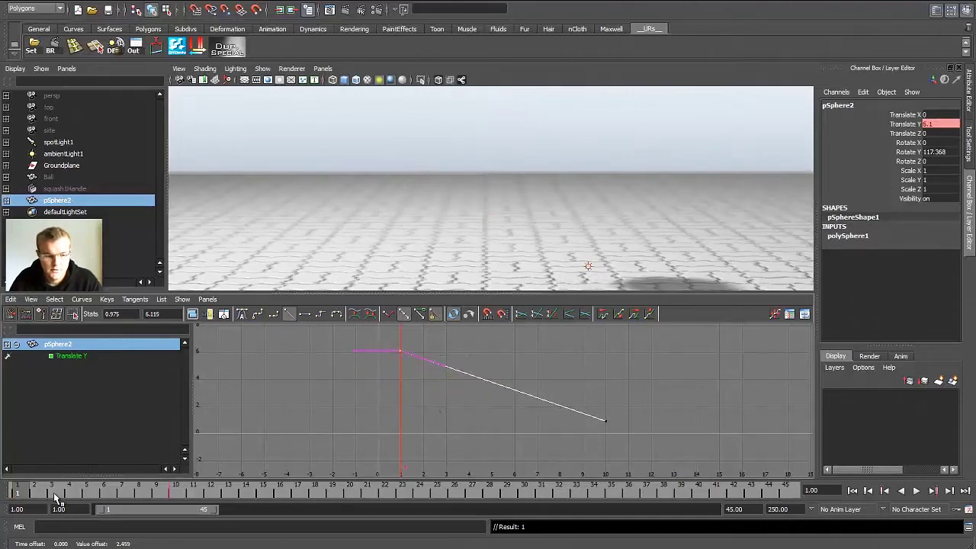
key(alt+v)
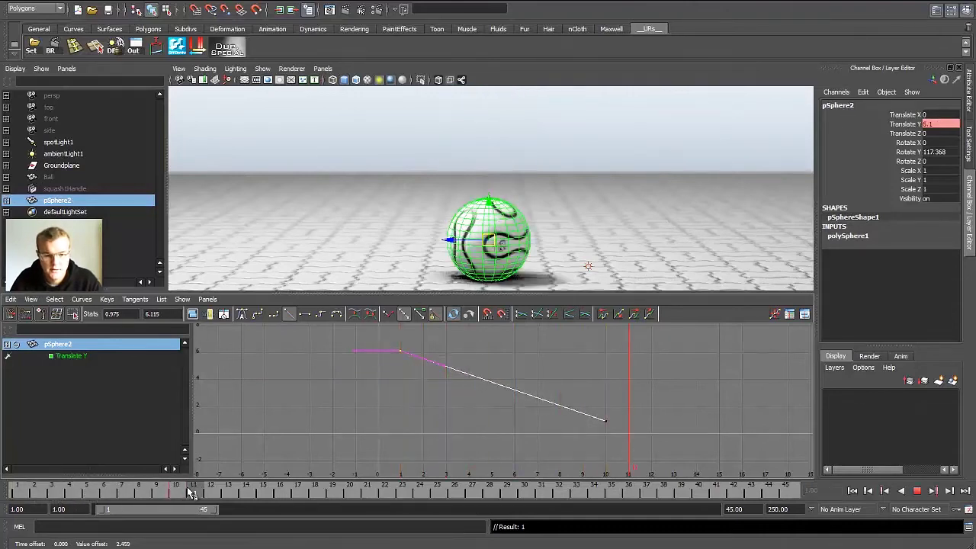
drag(191, 492, 280, 493)
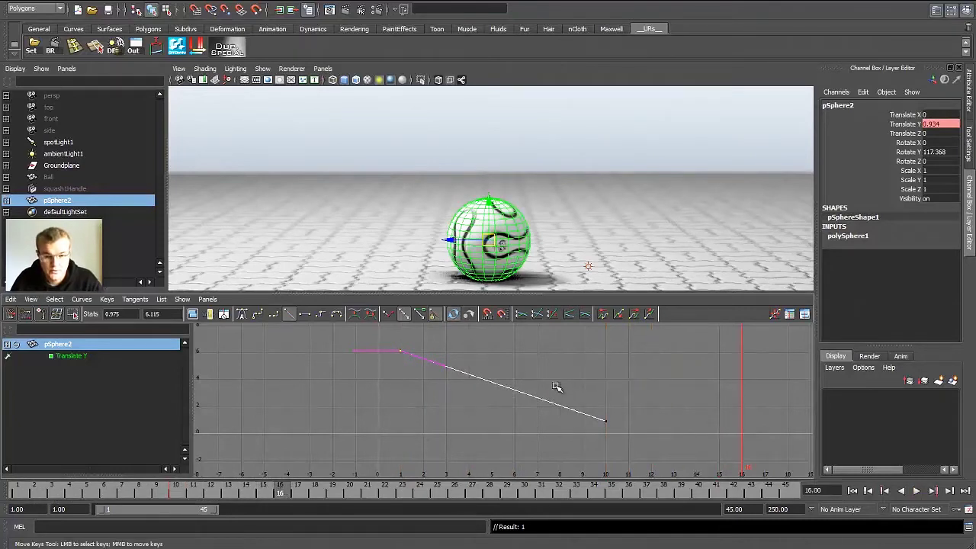
Step: Key the sphere's Translate Y at frame 16 from its channel, and delete that key from the curve
click(906, 126)
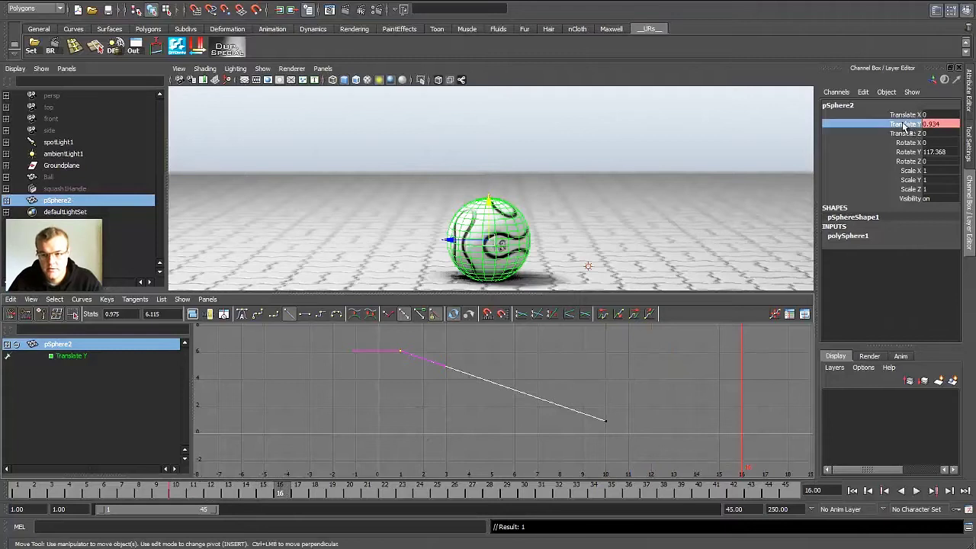
right_click(908, 128)
click(905, 139)
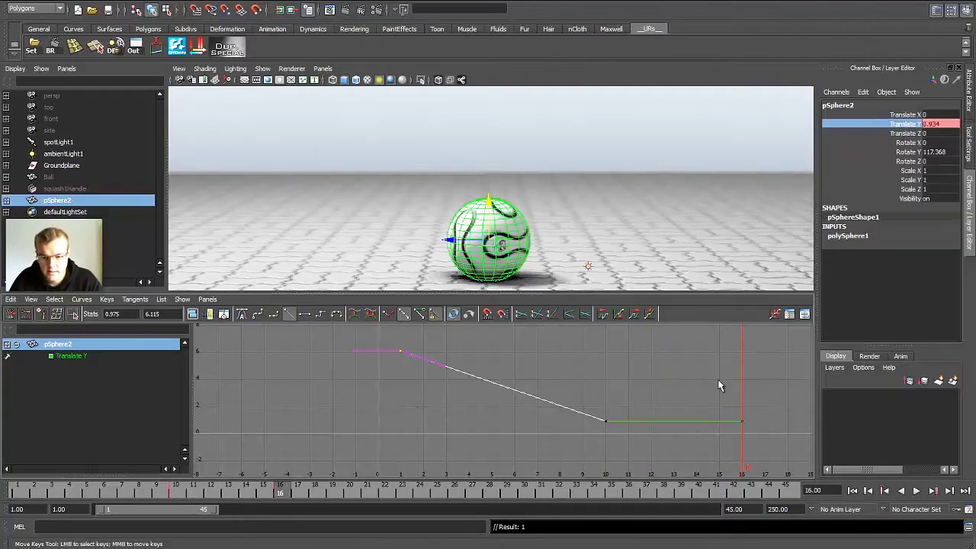
click(742, 421)
alt+middle_drag(709, 386, 608, 388)
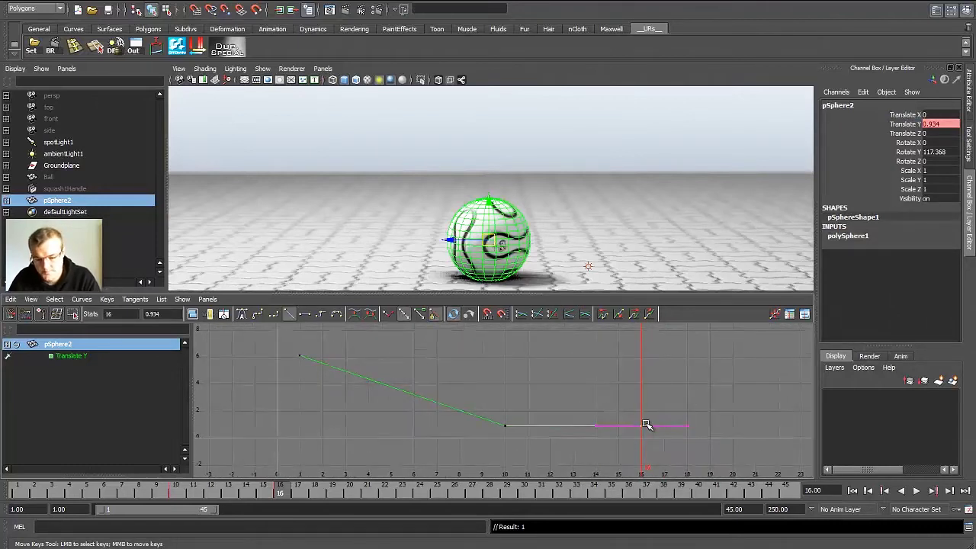
key(Delete)
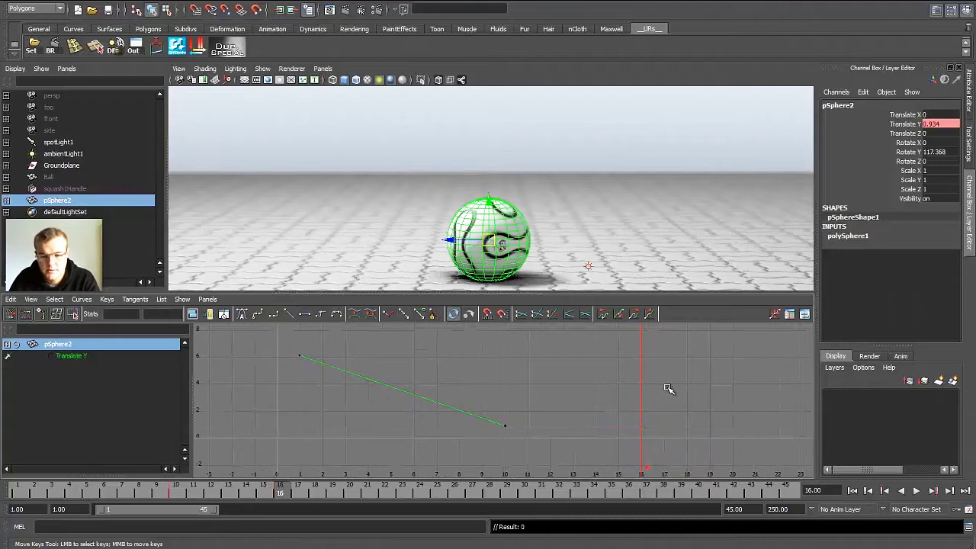
Step: Insert a key on the Translate Y curve at frame 16, raise it to about 3.48 and play back the bounce
drag(412, 369, 427, 416)
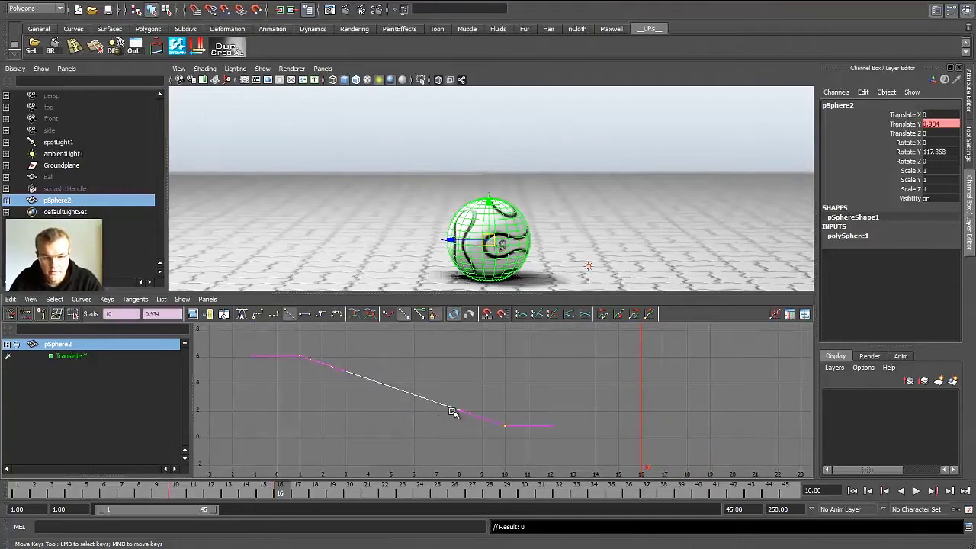
right_drag(573, 404, 643, 402)
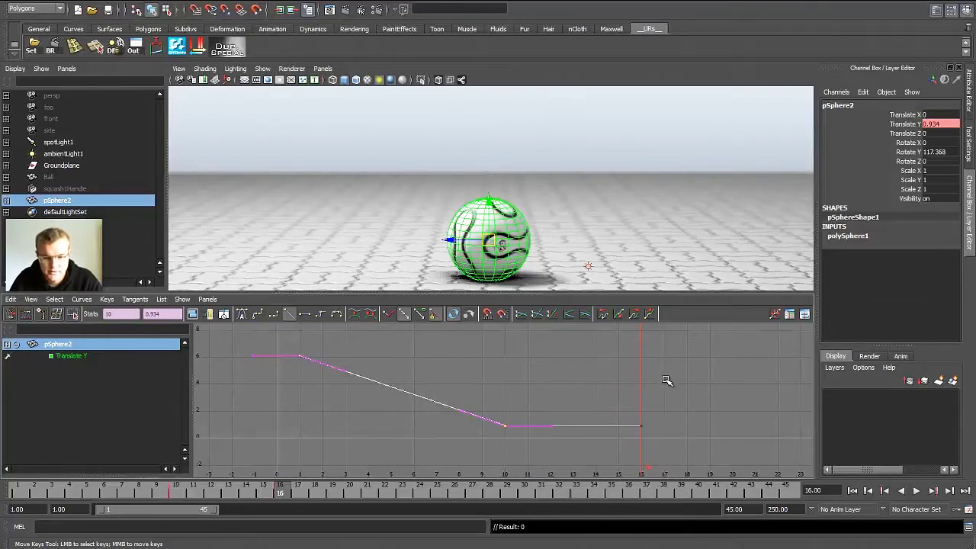
drag(630, 436, 650, 415)
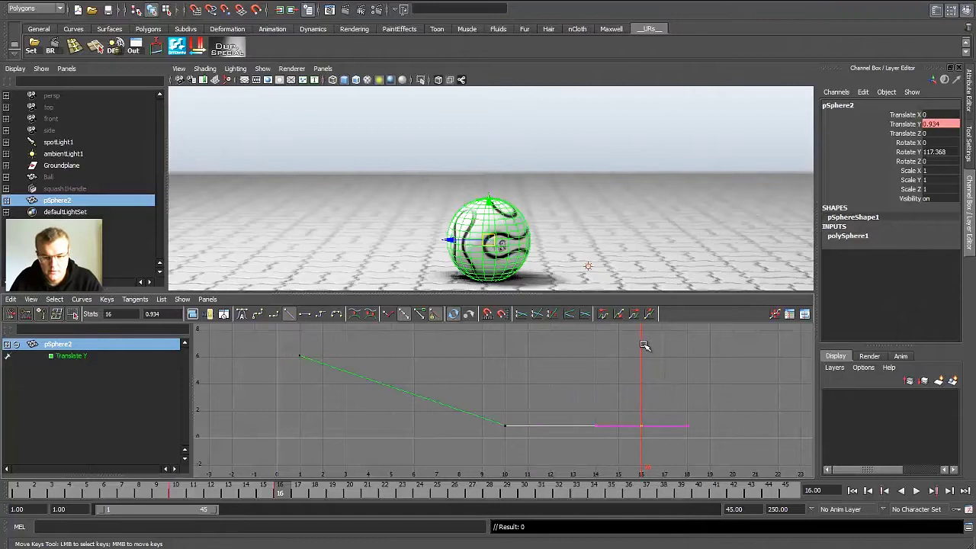
middle_drag(654, 390, 654, 353)
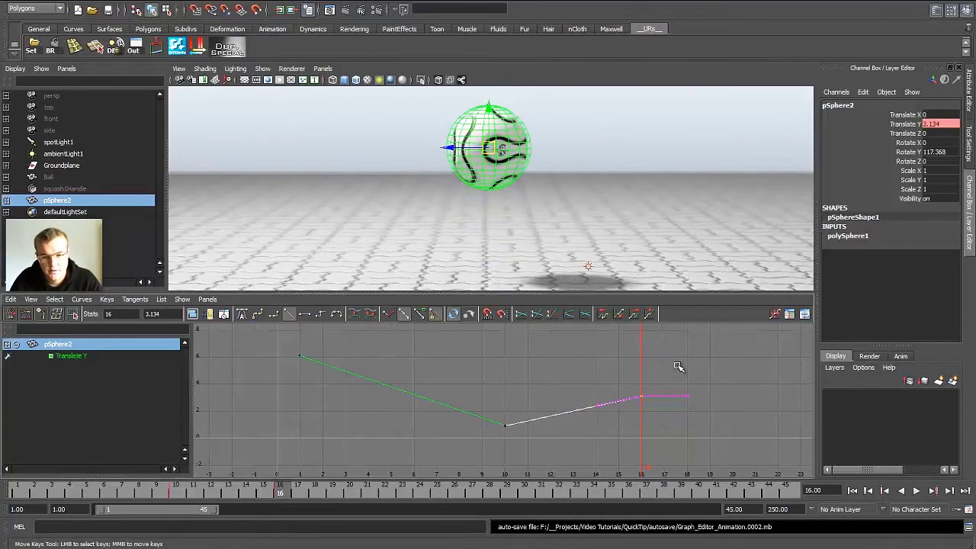
middle_drag(661, 389, 675, 372)
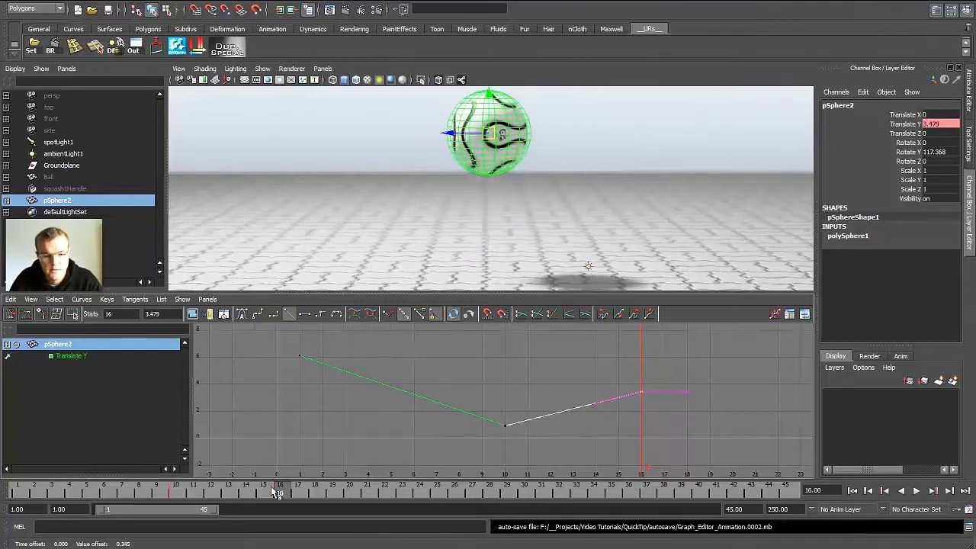
key(alt+v)
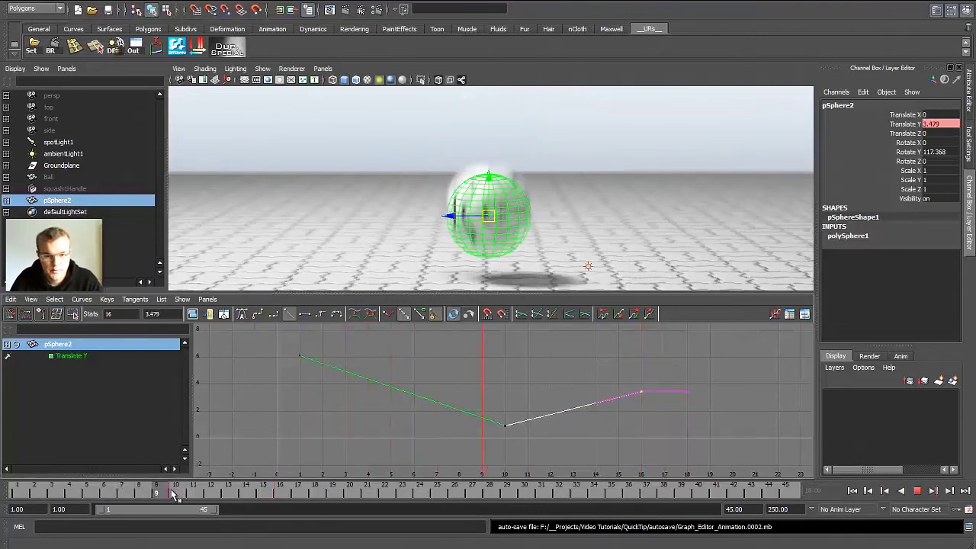
Step: Insert another key on the Translate Y curve at frame 21
drag(173, 494, 368, 496)
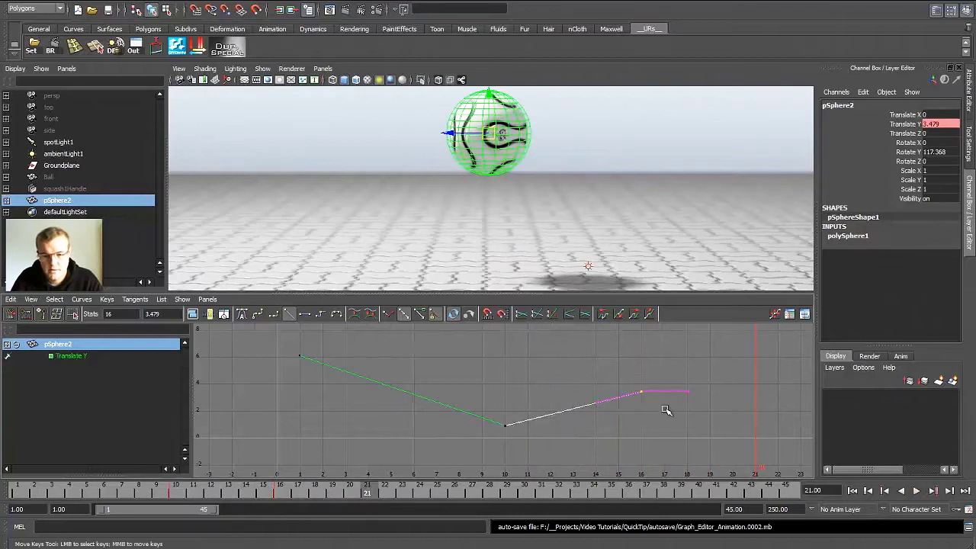
right_click(675, 408)
click(719, 414)
drag(771, 386, 737, 412)
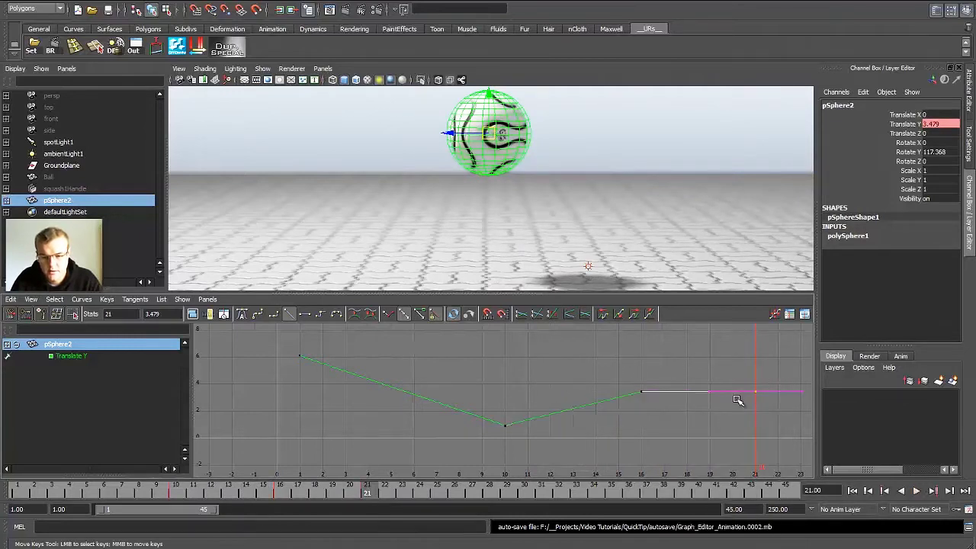
Step: Set the frame 21 key to 0.932 to match the ground contact at frame 10, and play back the bounce
drag(559, 413, 486, 441)
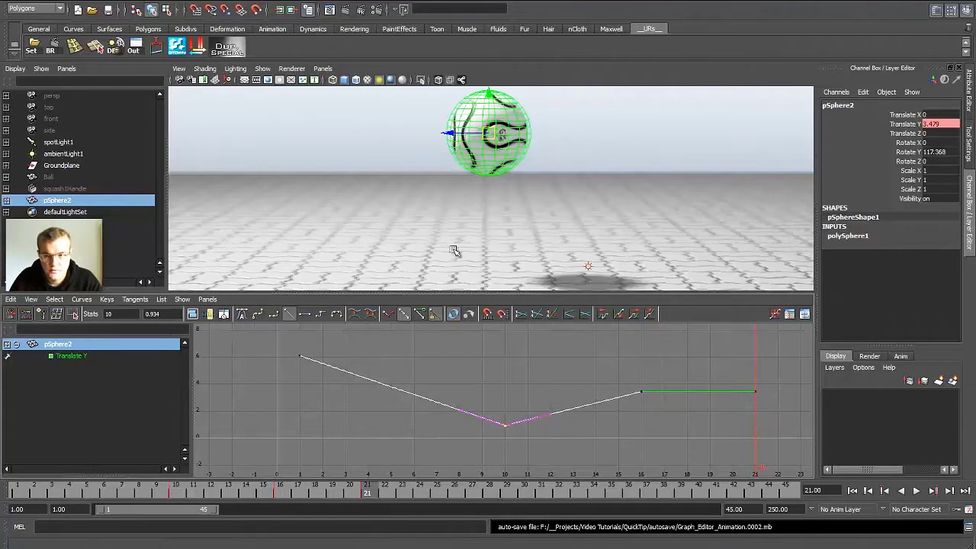
double_click(152, 313)
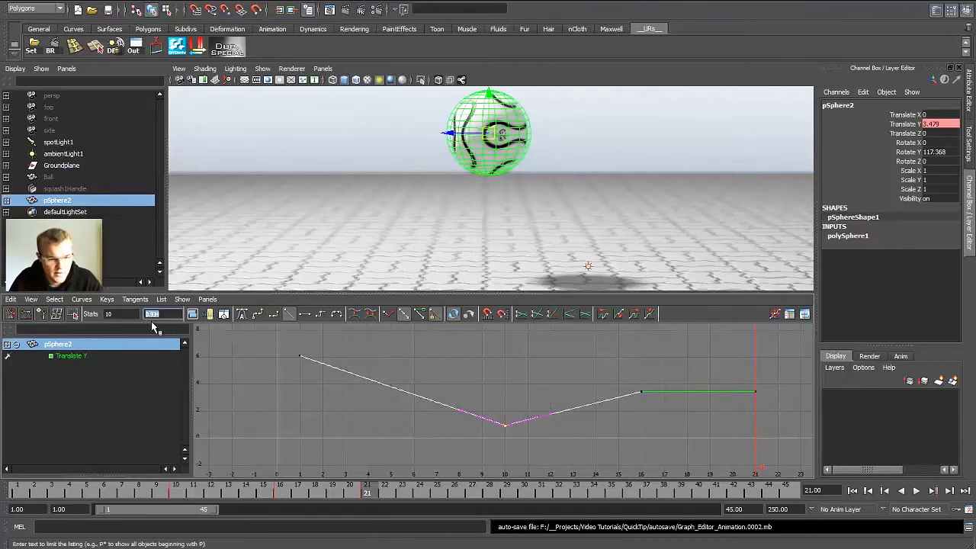
drag(790, 381, 739, 404)
drag(177, 314, 73, 309)
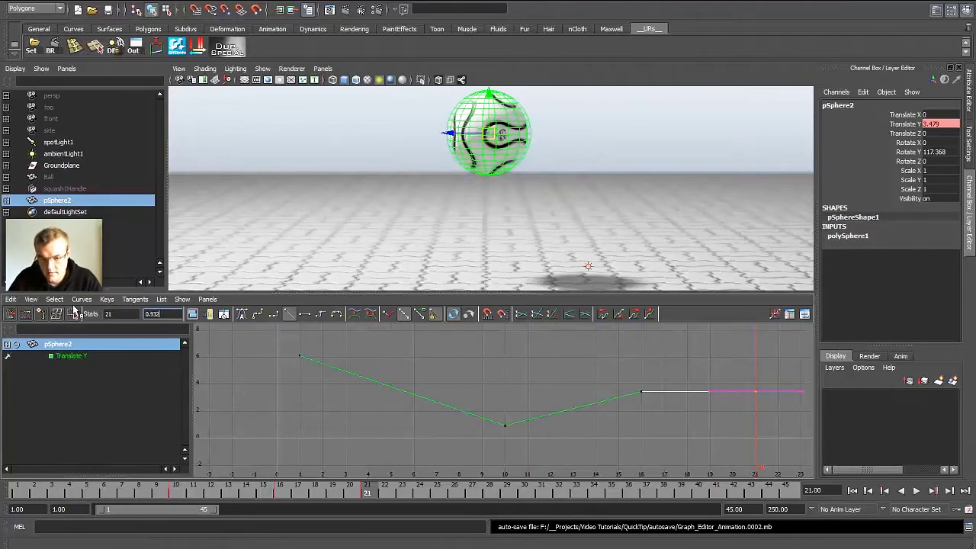
key(Return)
key(alt+v)
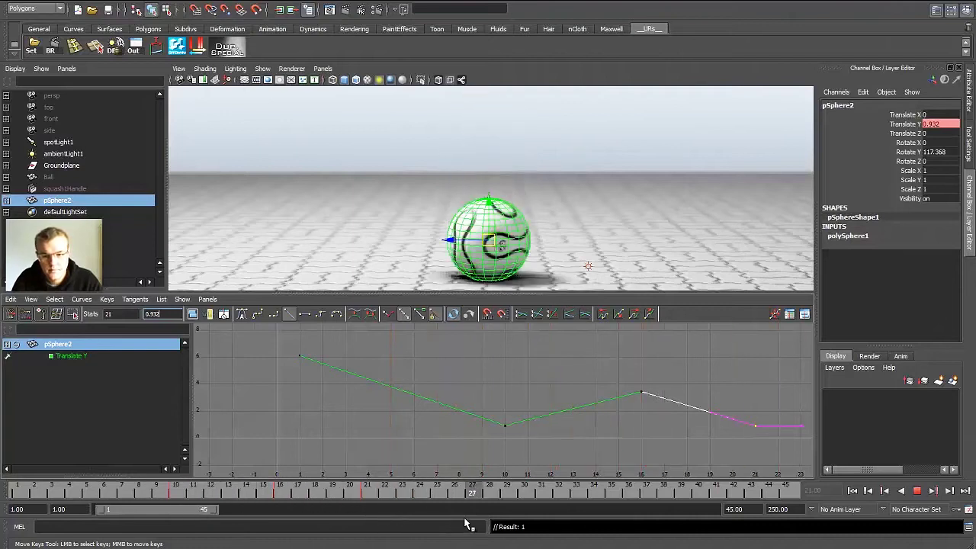
key(alt+v)
Step: Copy the Translate Y keys at frames 16 and 21 and paste them at frame 24
alt+middle_drag(647, 426, 384, 422)
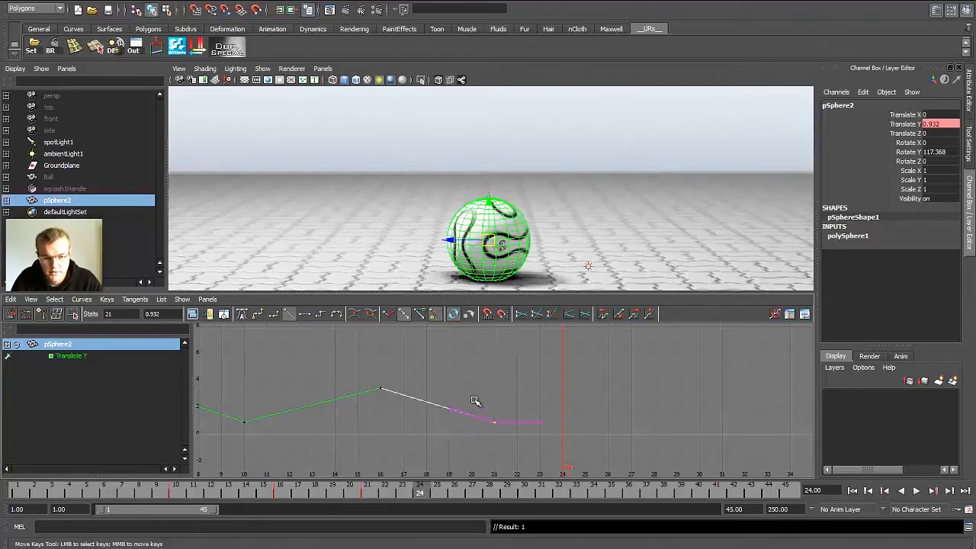
scroll(474, 400, down, 1)
drag(418, 402, 513, 443)
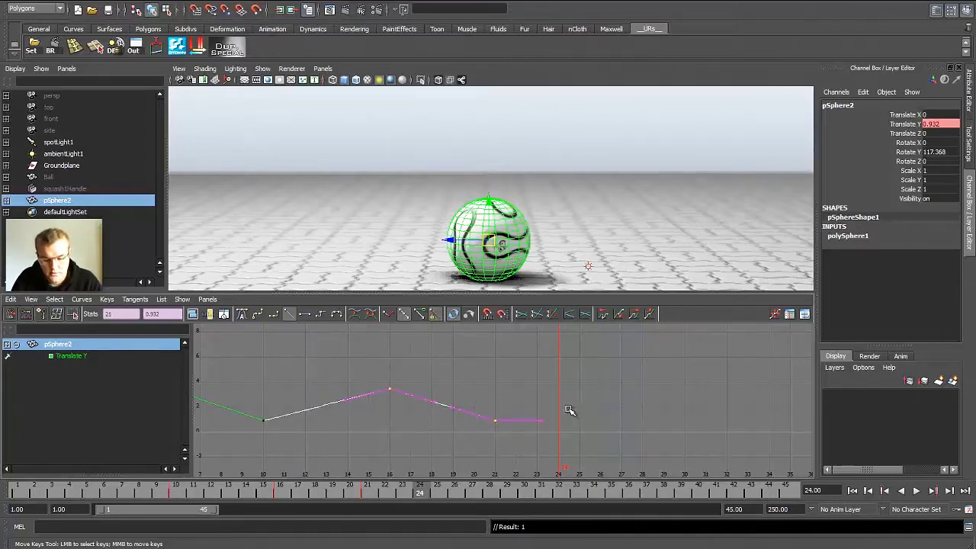
key(ctrl+v)
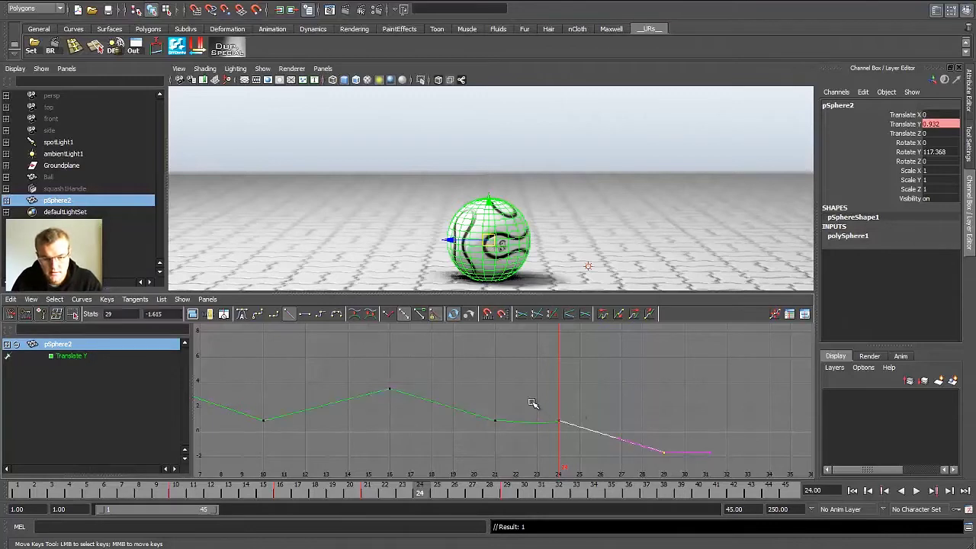
Step: Make the tangents of the Translate Y key at frame 21 linear
drag(532, 402, 459, 399)
click(290, 315)
click(601, 405)
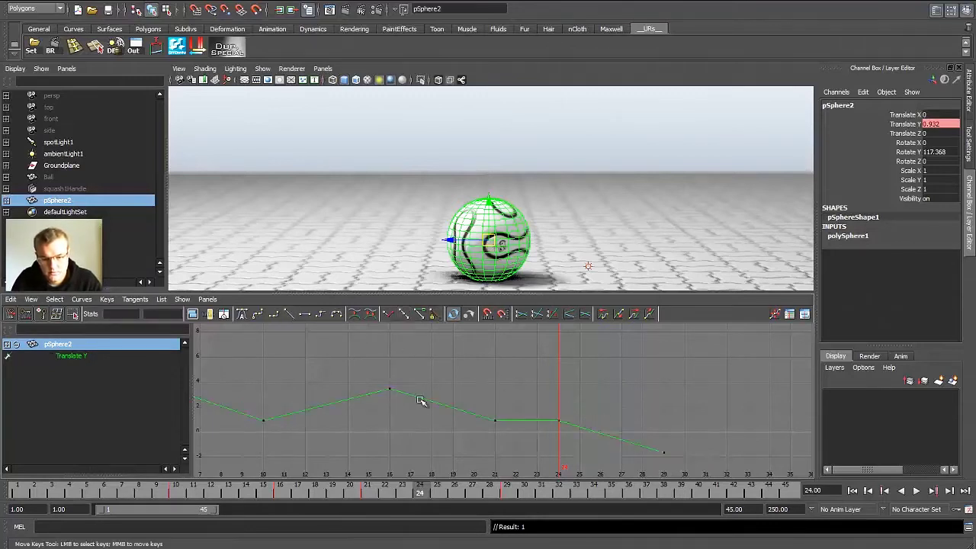
Step: Raise the Translate Y key at frame 29 close to ground level and the frame 24 key to about 2.1 as a lower bounce peak
drag(704, 405, 555, 458)
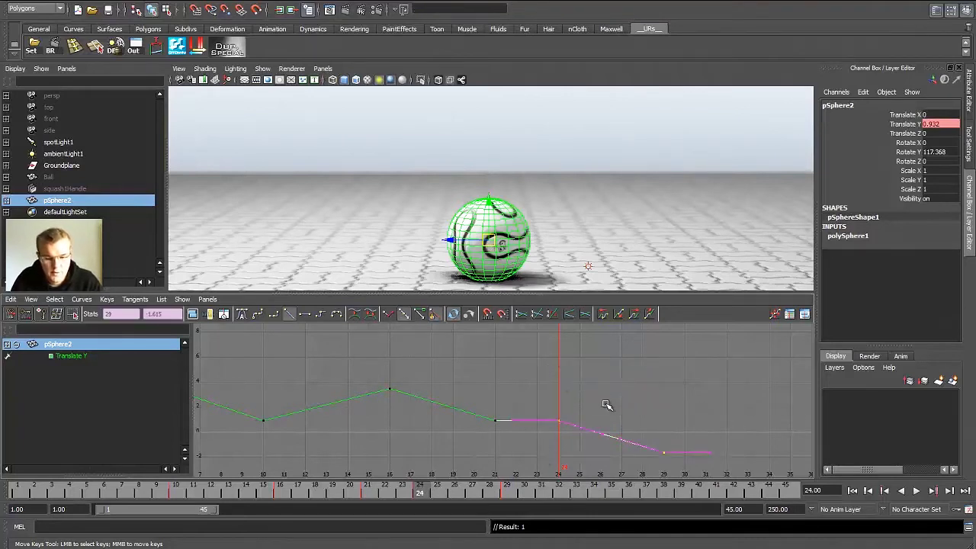
click(560, 419)
middle_drag(572, 449, 671, 399)
click(646, 446)
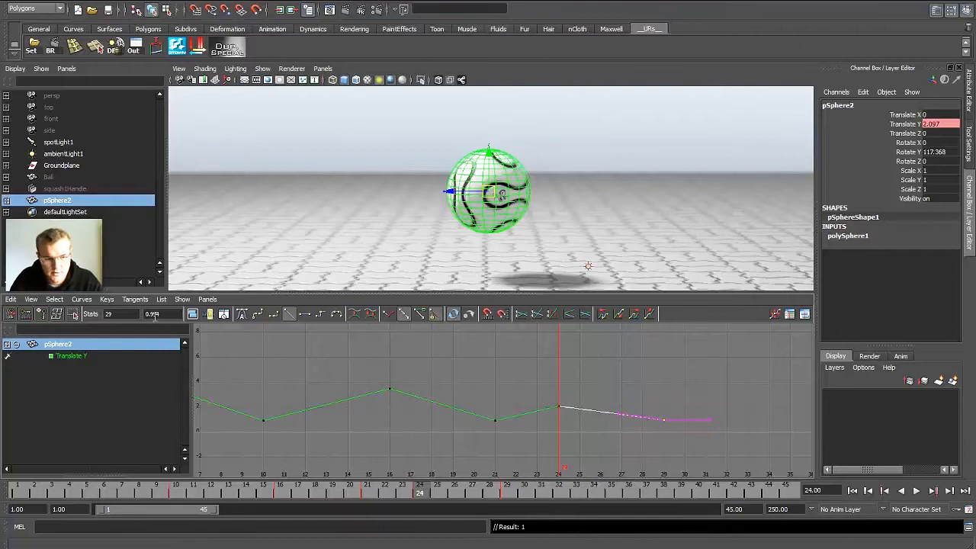
Step: Set the Translate Y key at frame 29 to 0.934 and play back the bounce
drag(153, 313, 181, 313)
text(0.934)
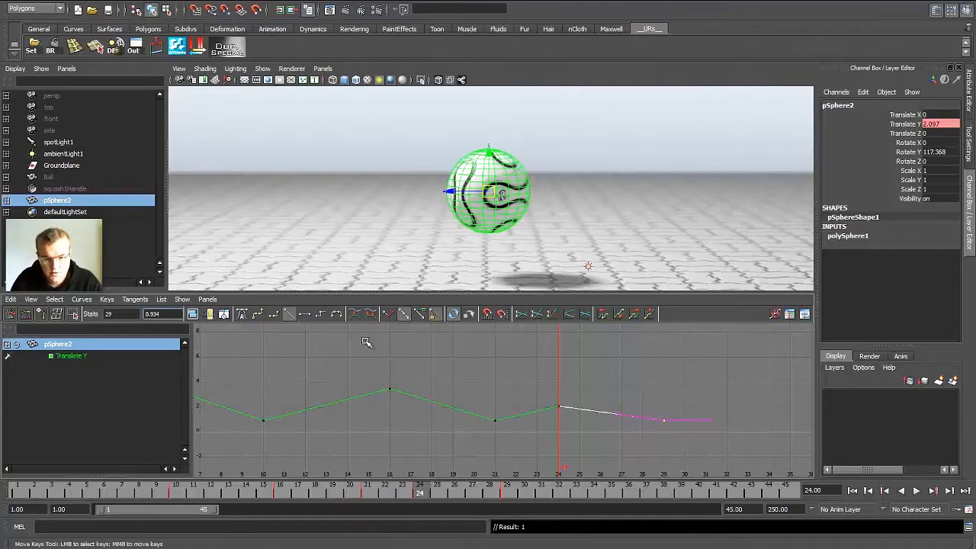
key(alt+v)
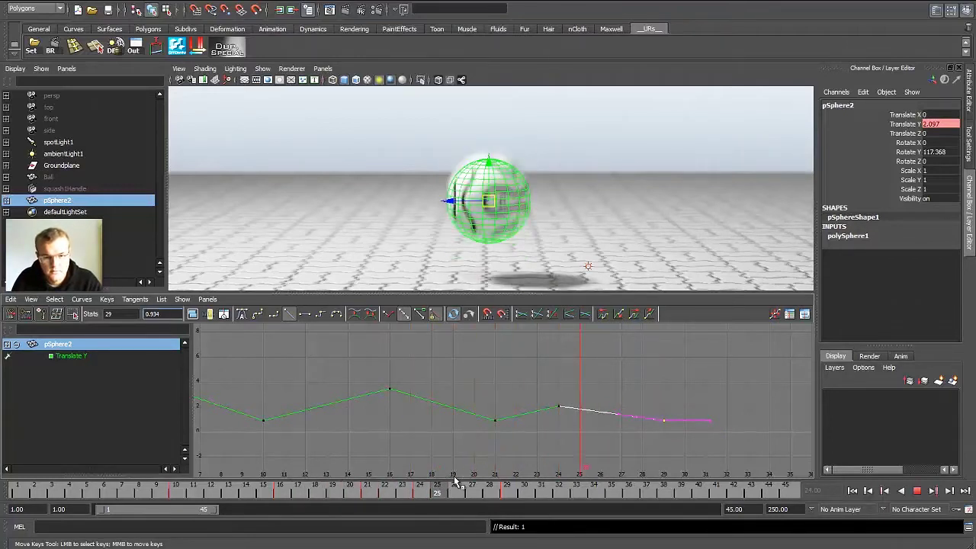
key(alt+v)
Step: Move the last bounce peak's Translate Y key from frame 24 to frame 25 and play back the whole animation
click(559, 406)
shift+middle_drag(564, 434, 595, 434)
drag(692, 401, 634, 435)
scroll(612, 419, down, 5)
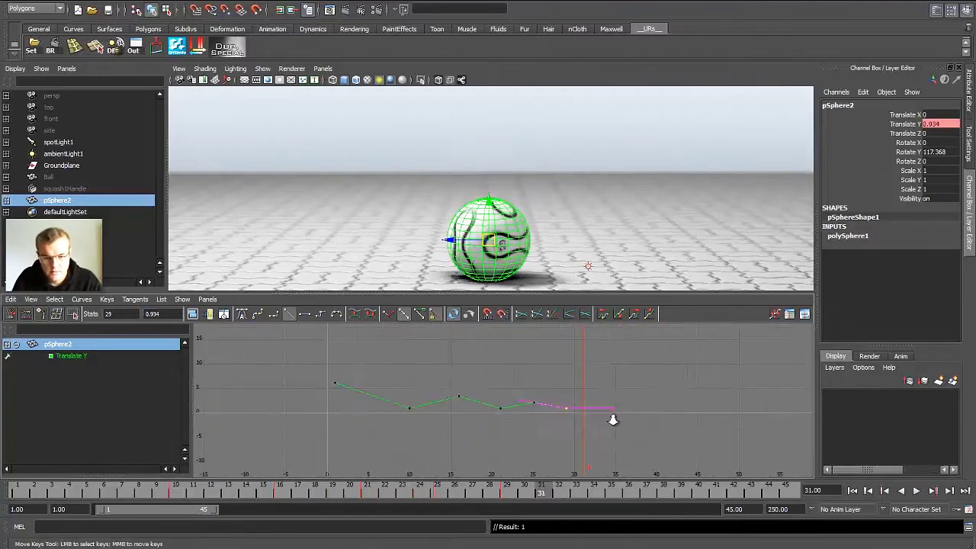
click(605, 435)
key(a)
alt+right_drag(633, 420, 303, 369)
alt+middle_drag(636, 445, 593, 436)
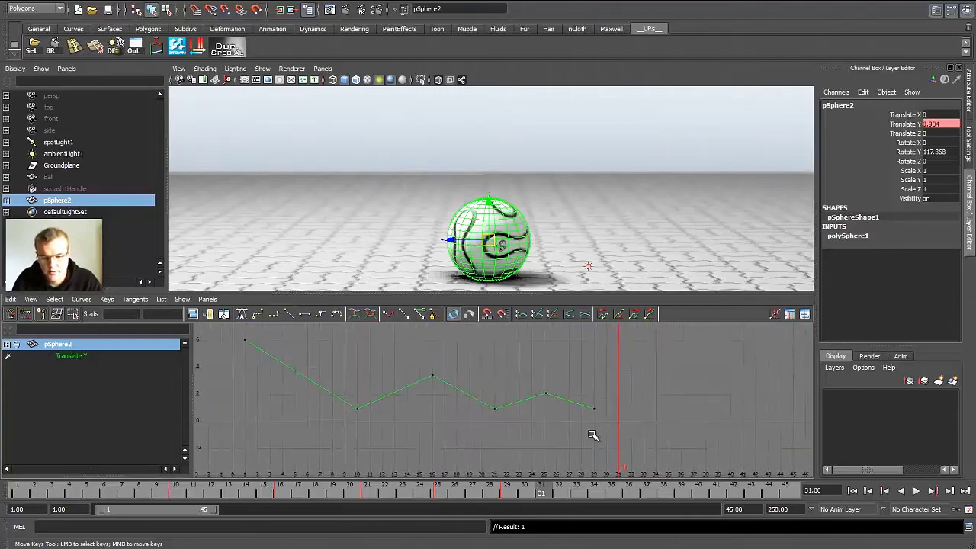
key(alt+v)
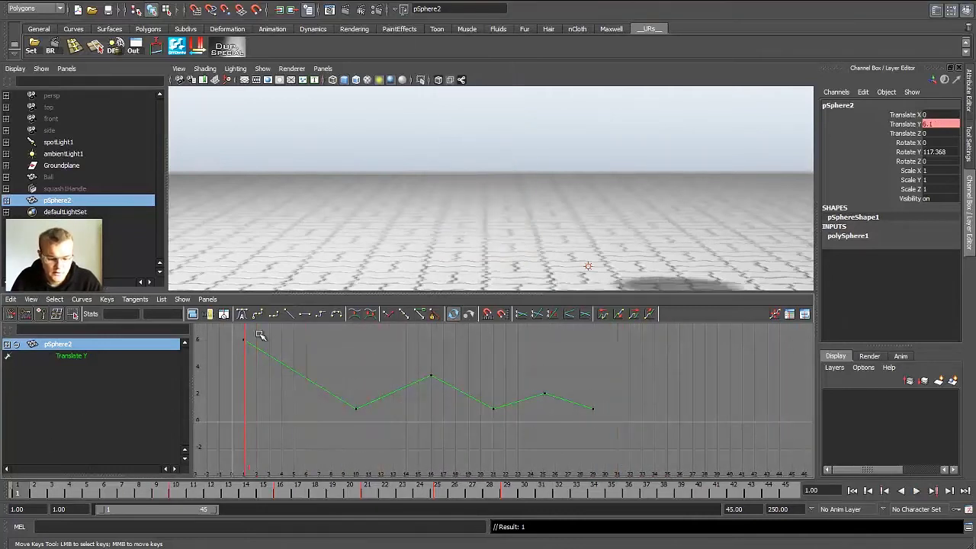
key(Escape)
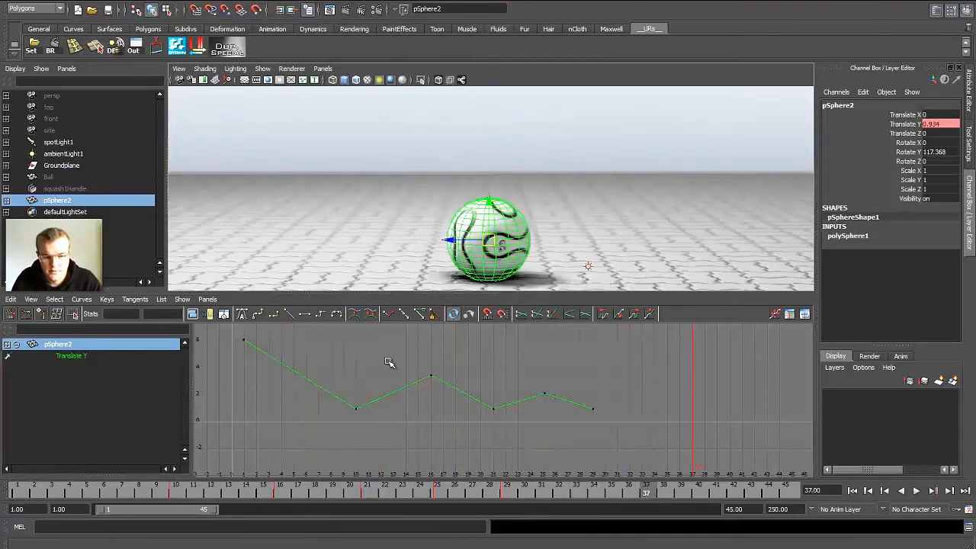
Step: Apply auto tangents to all keys of the Translate Y curve and play back the animation
click(176, 488)
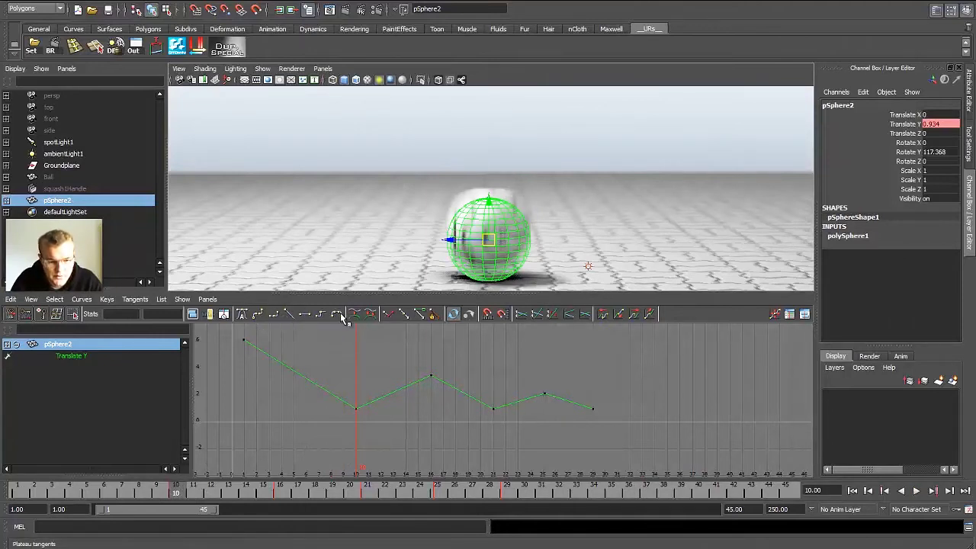
click(284, 363)
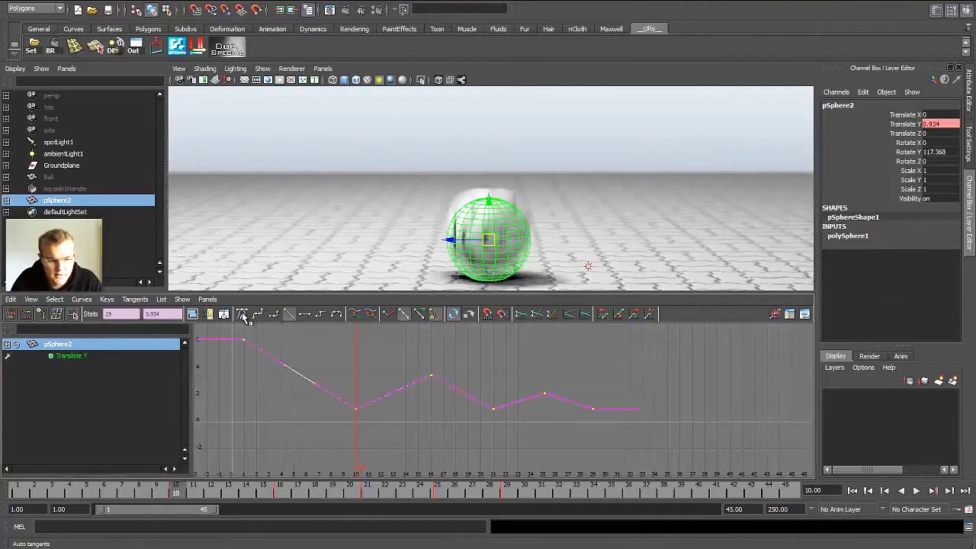
click(242, 316)
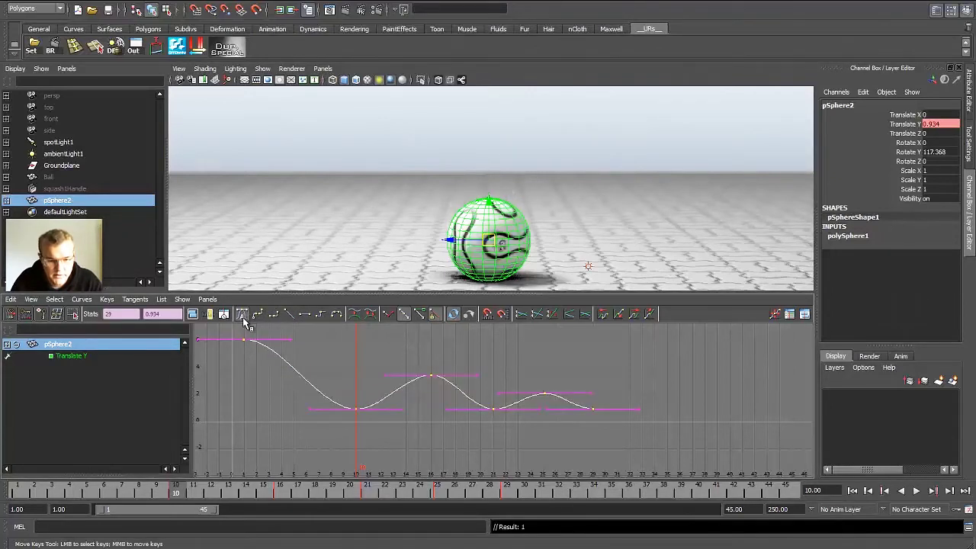
click(239, 384)
key(alt+v)
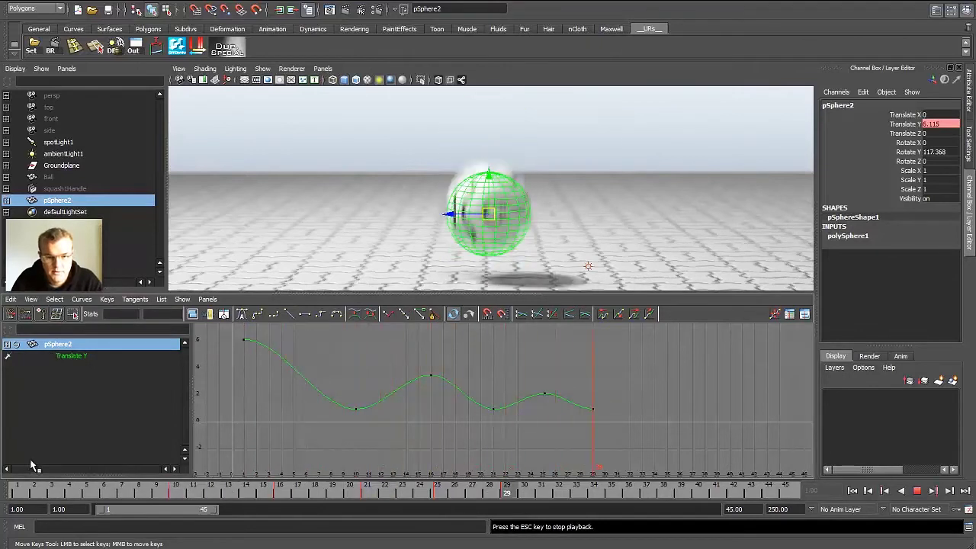
key(Escape)
Step: Replay the bounce and scrub between frames 10 and 16 to examine how the ball meets the ground
key(alt+v)
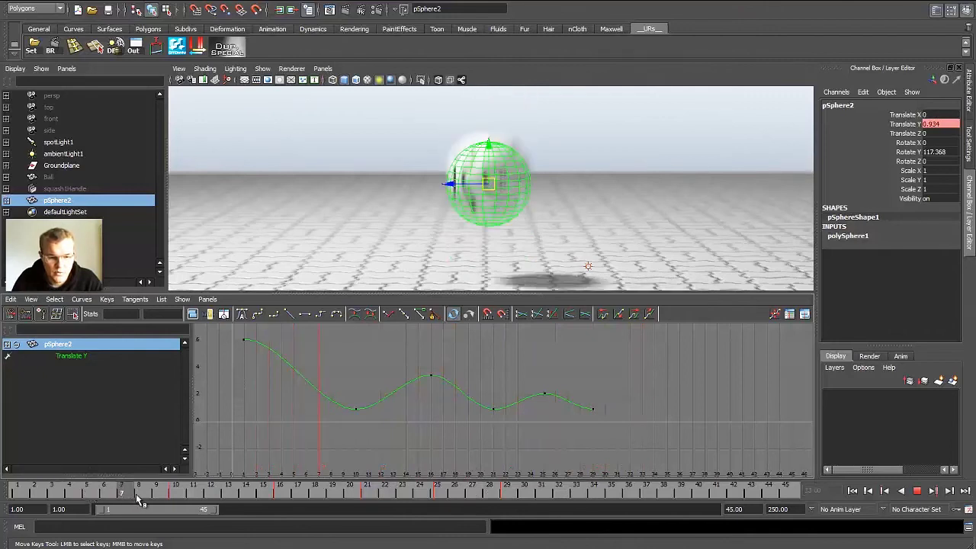
drag(186, 487, 281, 475)
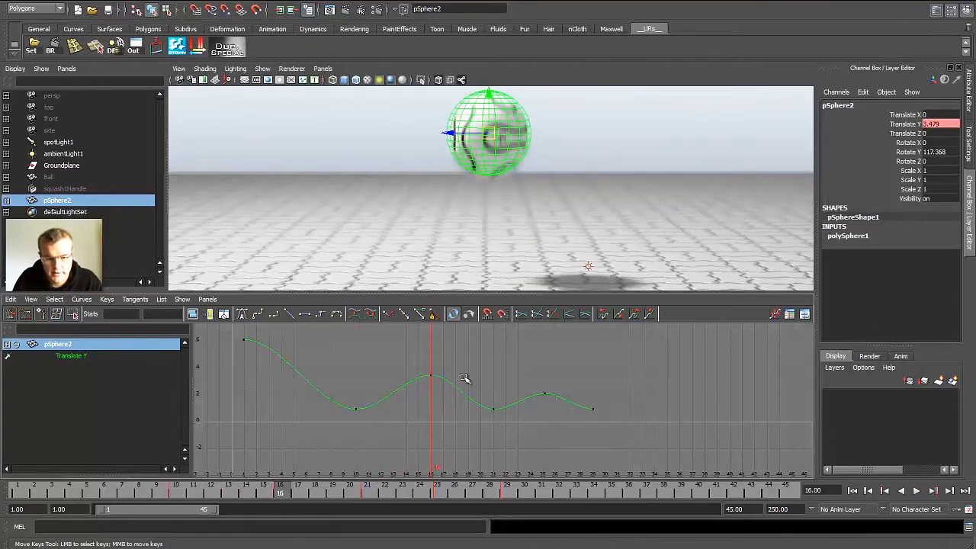
key(alt+v)
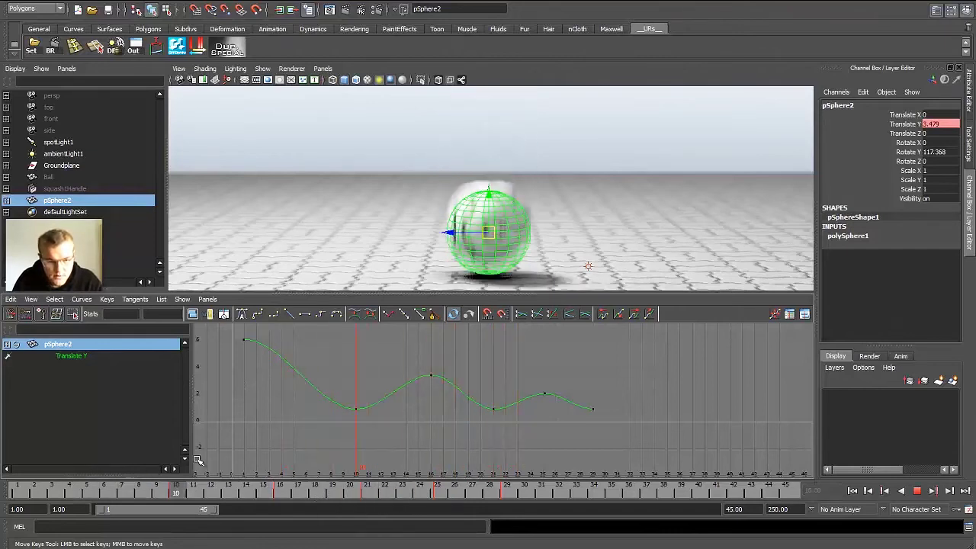
key(alt+v)
Step: Try stepped, flat, linear, spline and clamped tangents on the whole Translate Y curve
drag(297, 340, 287, 408)
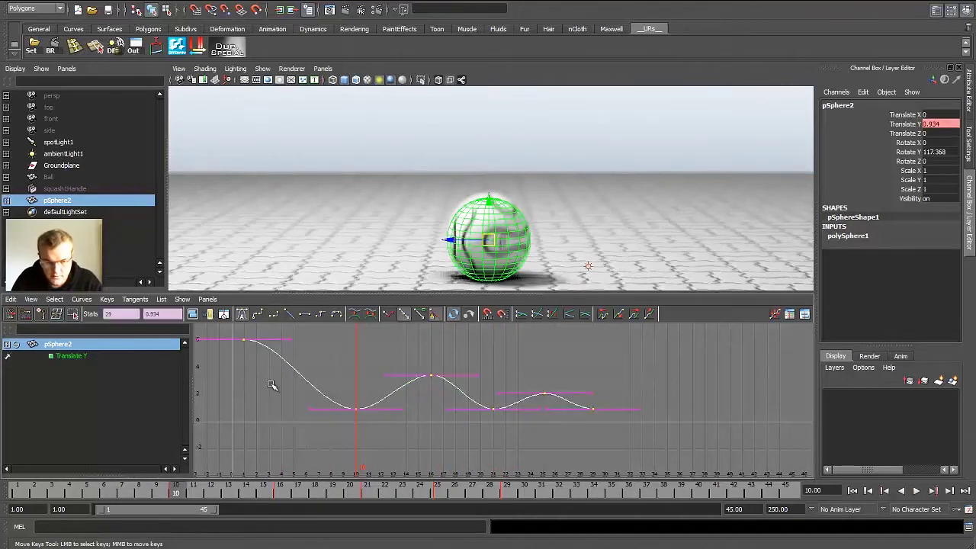
click(319, 315)
click(304, 315)
click(287, 315)
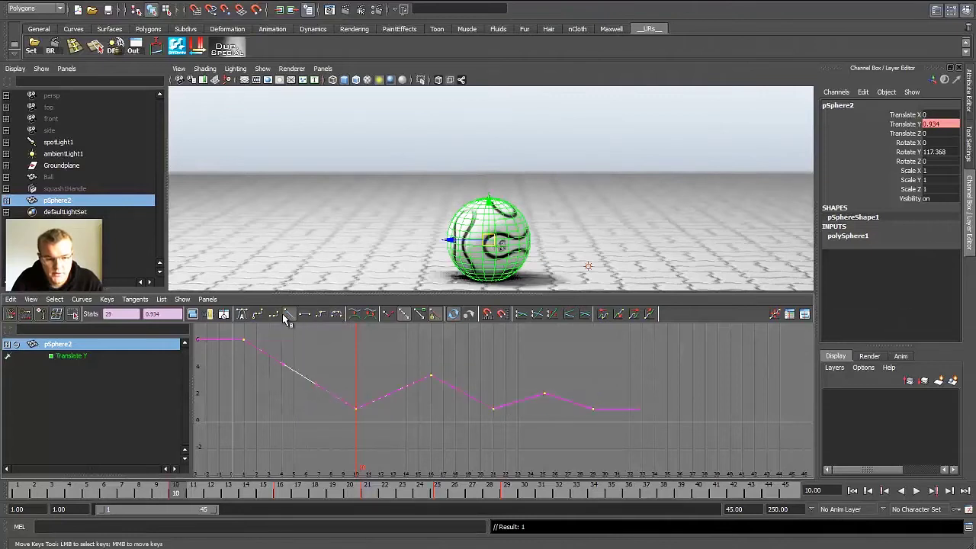
click(271, 315)
click(258, 317)
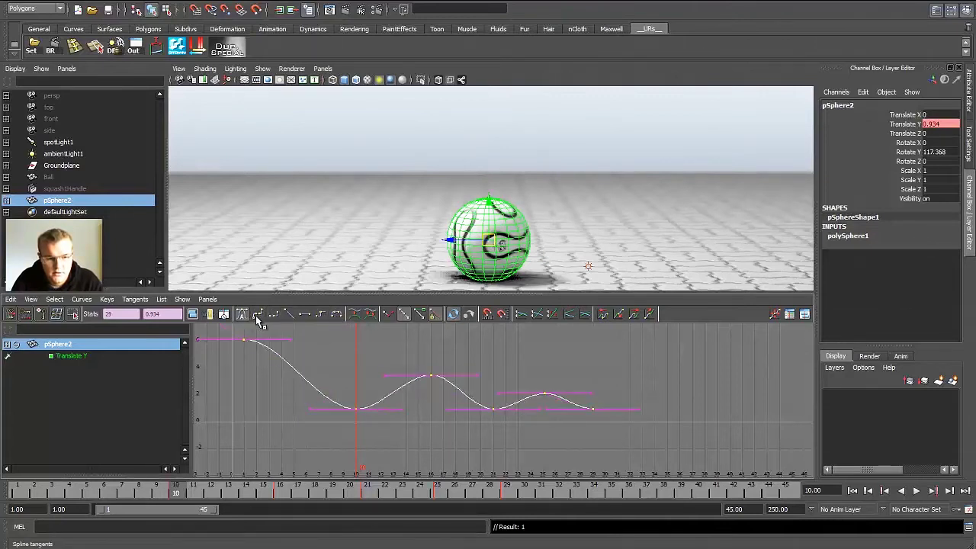
click(272, 315)
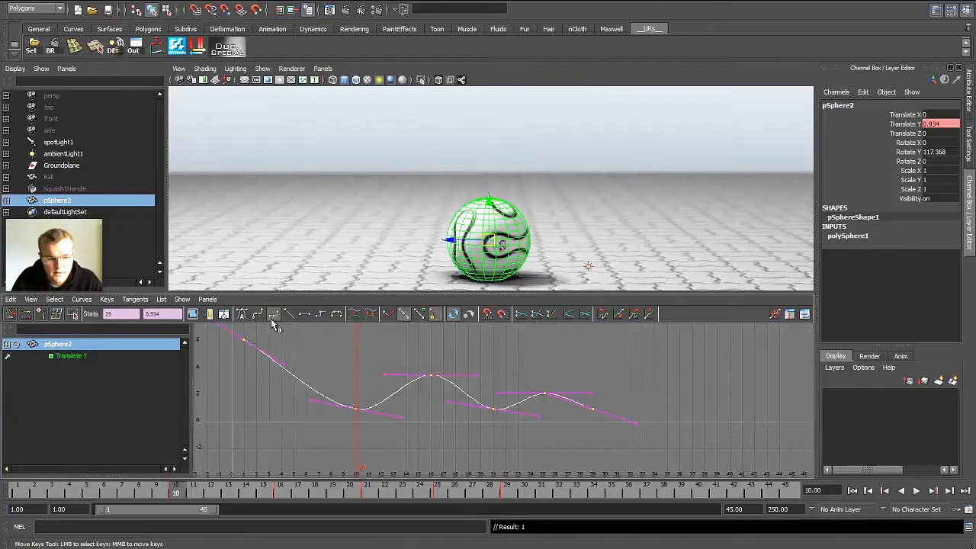
Step: Apply stepped tangents to all Translate Y keys, then scrub and play back the motion
click(320, 315)
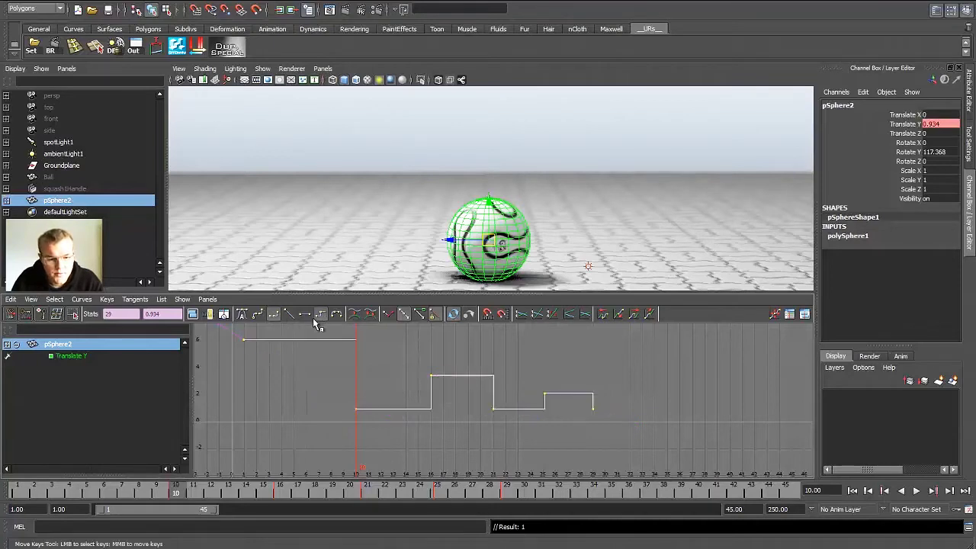
drag(195, 492, 128, 469)
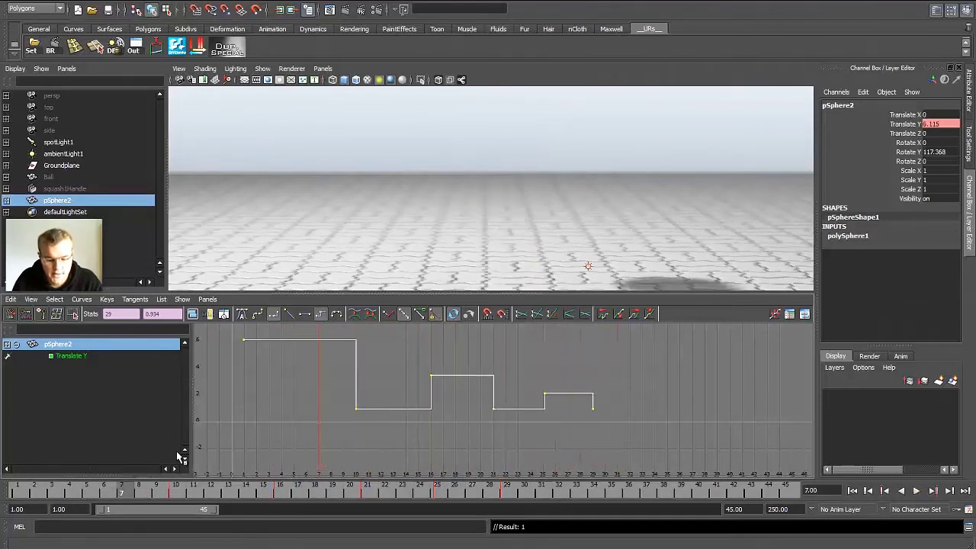
key(alt+v)
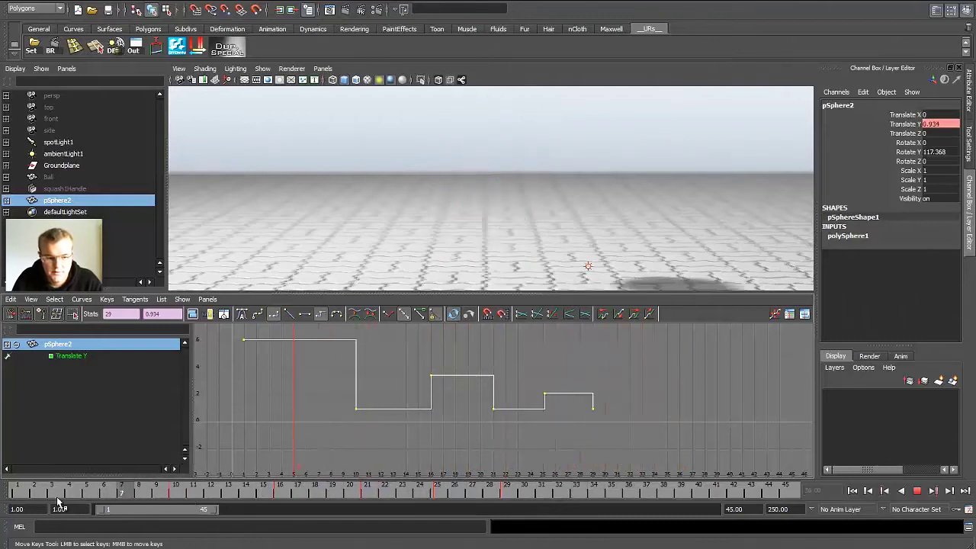
key(alt+v)
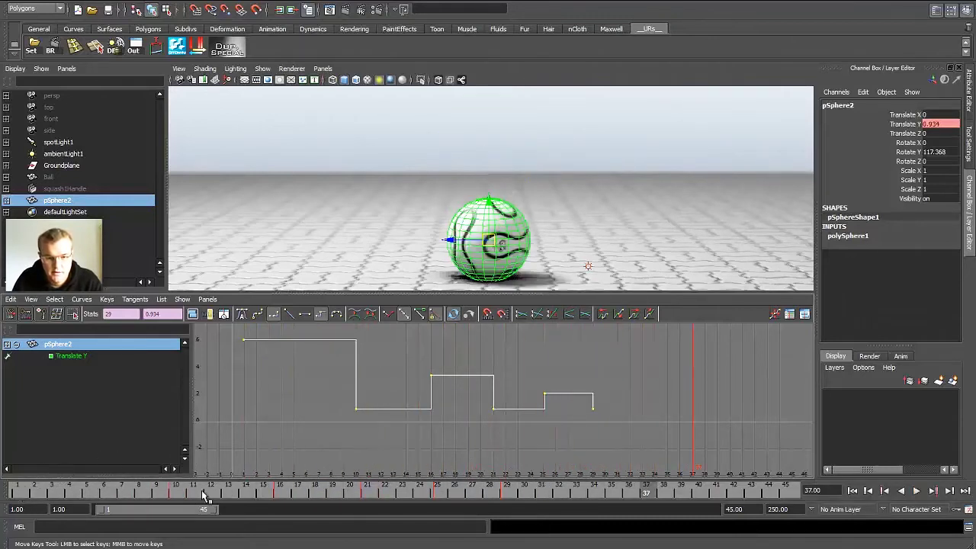
drag(204, 494, 245, 492)
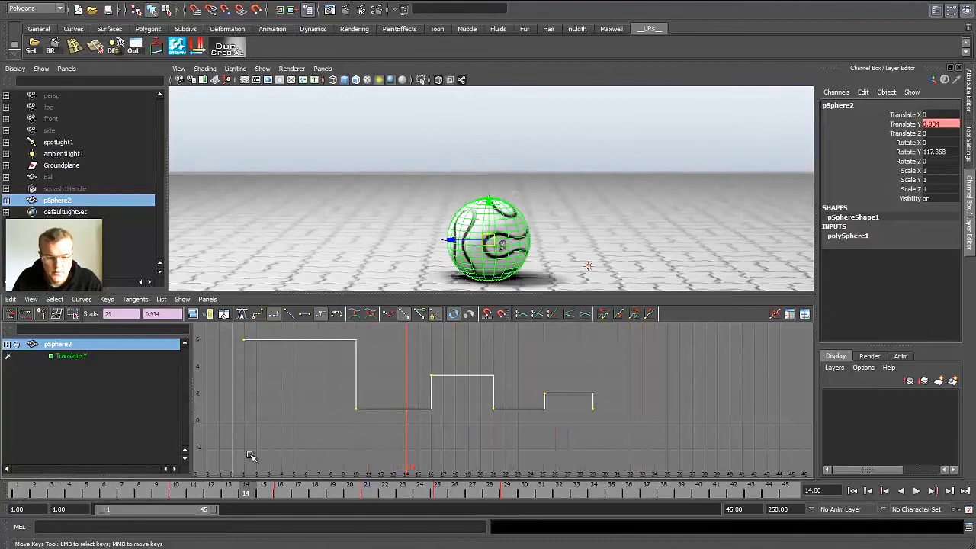
Step: Apply flat tangents to all Translate Y keys and scrub through to frame 17
click(304, 314)
click(262, 379)
drag(251, 490, 297, 490)
Step: Make the tangents of the ground contact keys at frames 10, 21 and 29 linear and play back from the start
drag(385, 433, 338, 398)
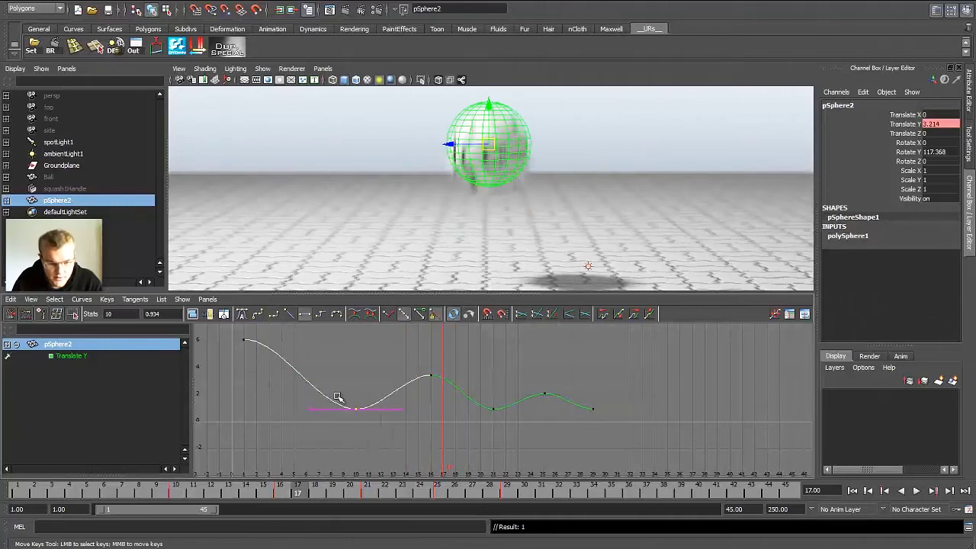
drag(467, 388, 543, 443)
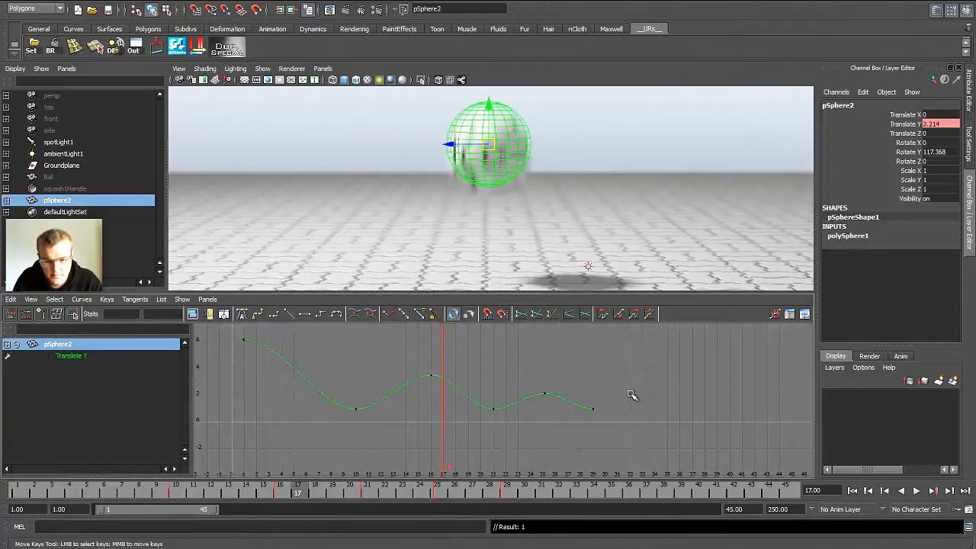
drag(632, 394, 578, 427)
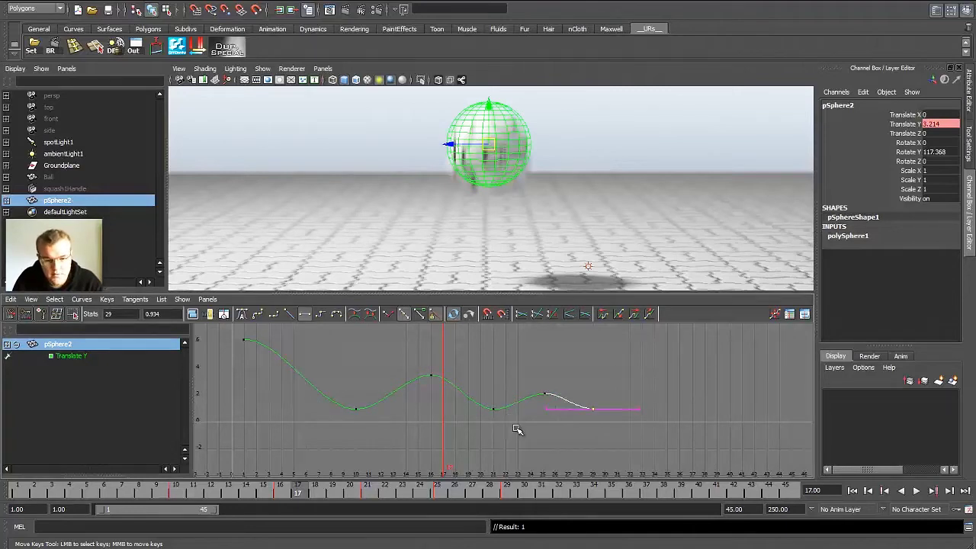
shift+drag(517, 429, 431, 410)
shift+drag(366, 406, 336, 379)
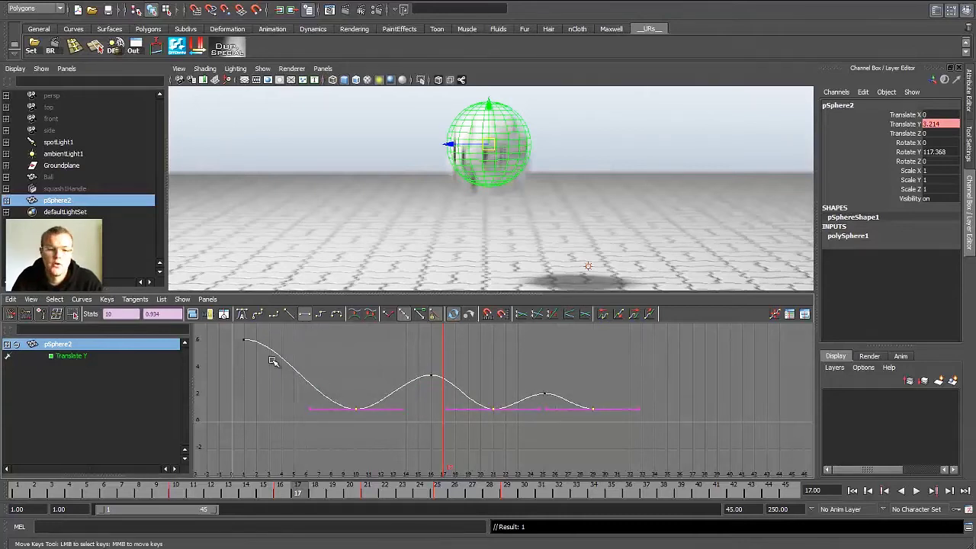
click(290, 319)
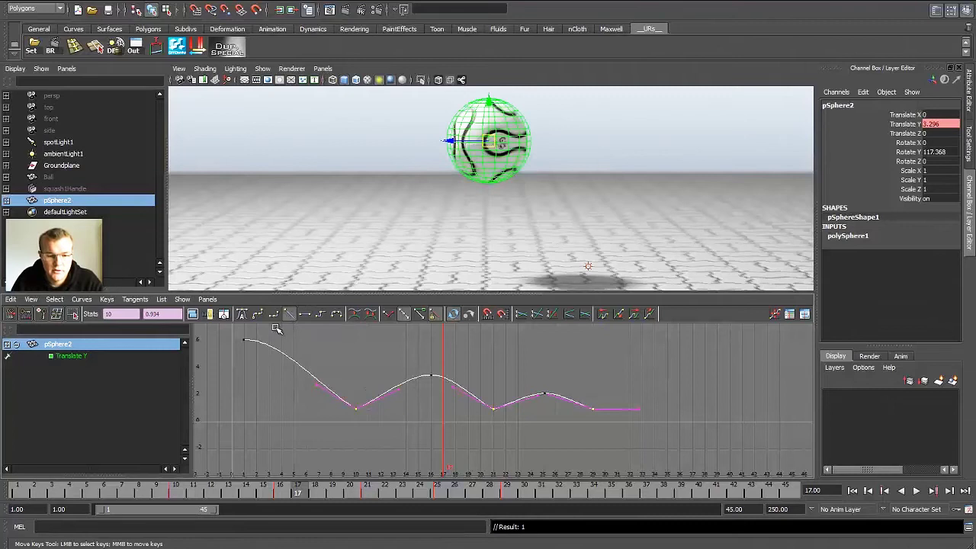
click(339, 353)
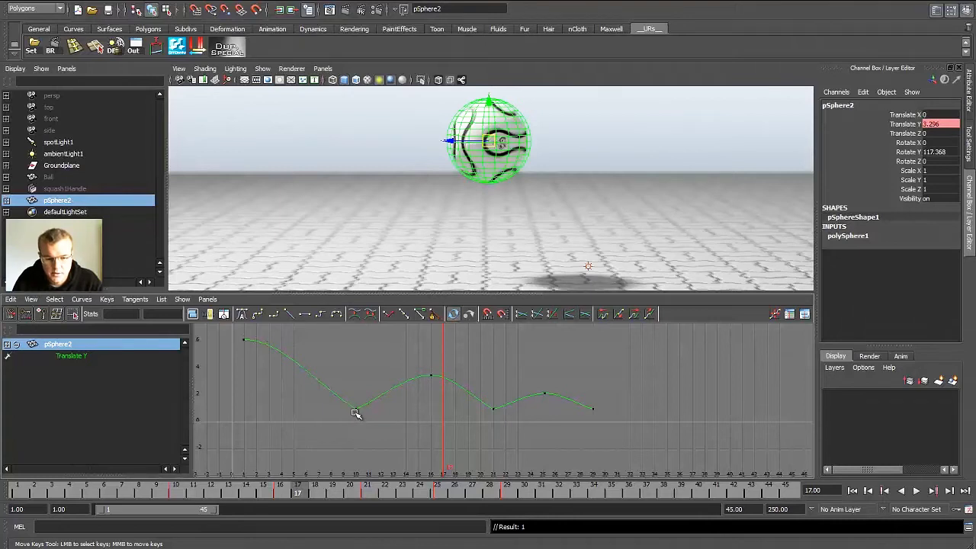
drag(69, 490, 4, 487)
key(alt+v)
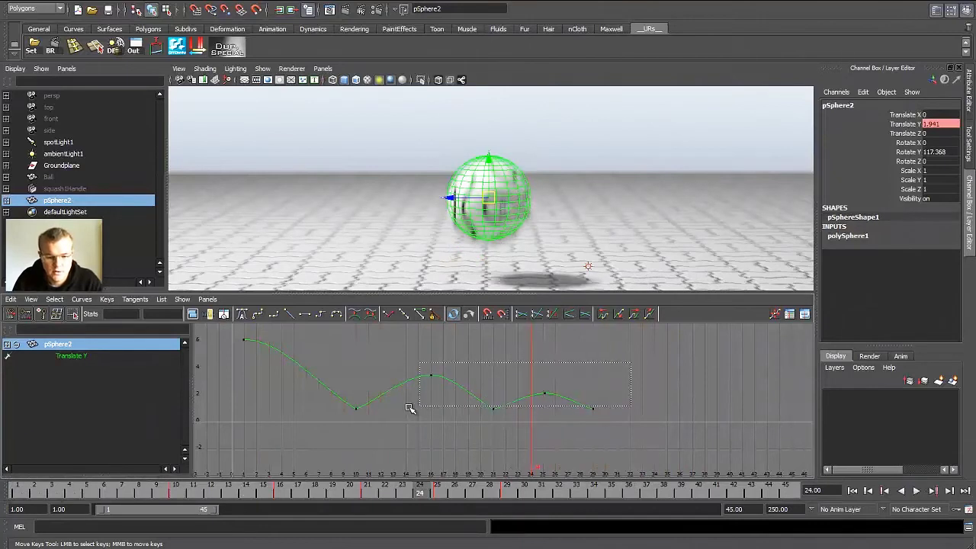
Step: Shift all Translate Y keys after the first about 2.5 frames earlier and shorten the playback range to end at frame 35 during playback
drag(363, 431, 350, 427)
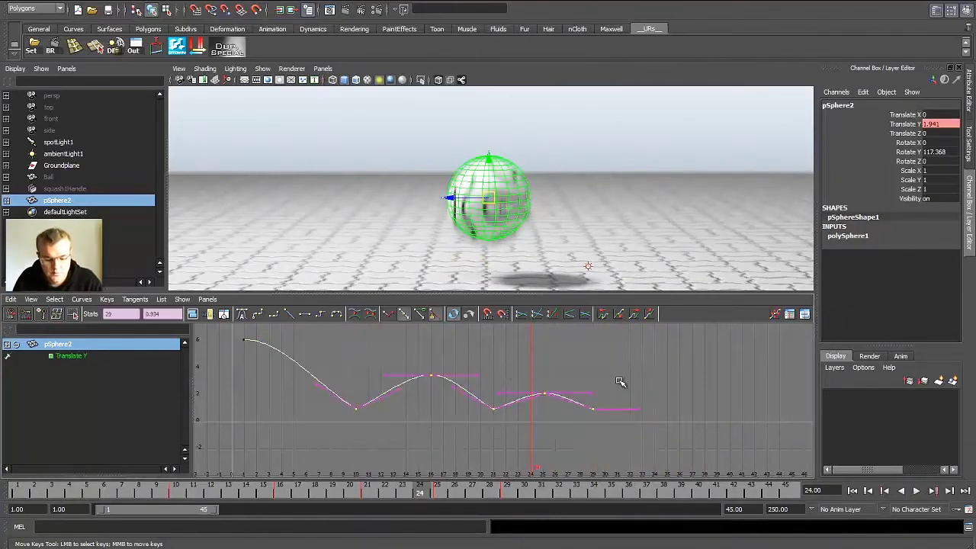
middle_drag(679, 376, 647, 377)
click(6, 492)
key(alt+v)
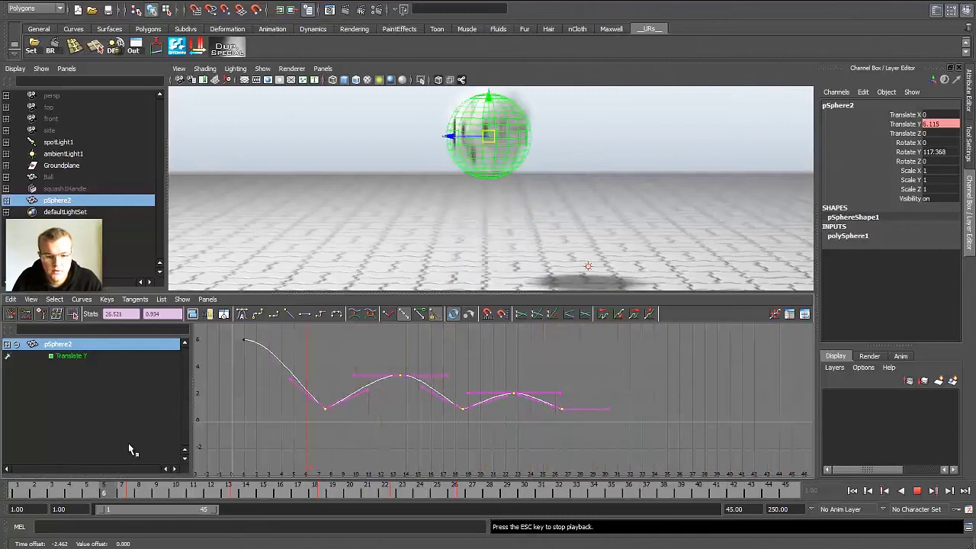
drag(197, 508, 189, 509)
click(438, 348)
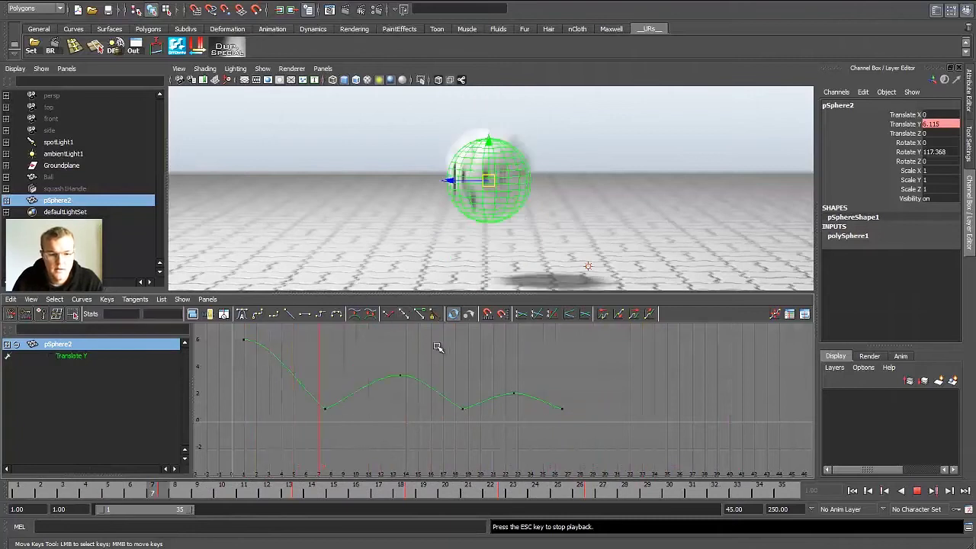
Step: Lower the Translate Y peak after the first bounce to about 2.96 near frame 13 and the last peak to about 1.75
click(399, 375)
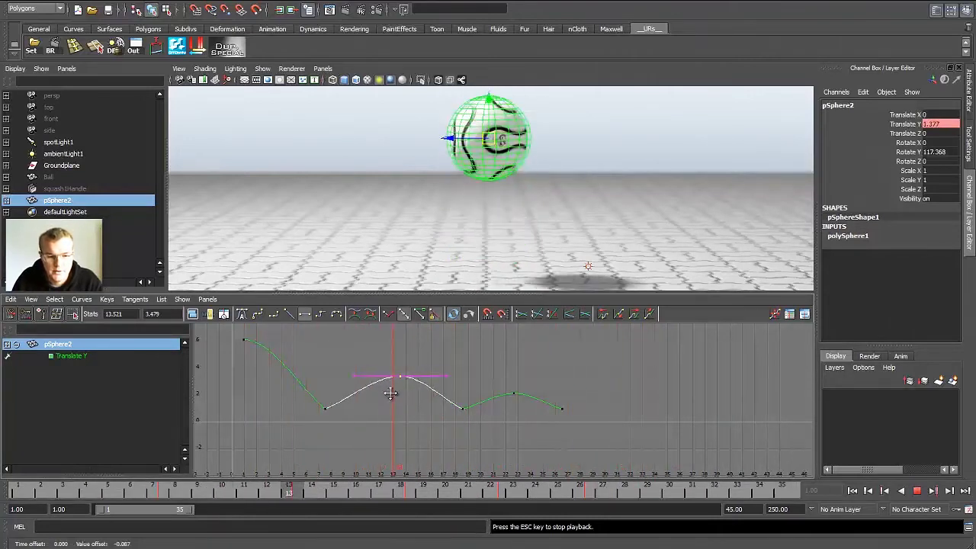
mouse_move(392, 387)
middle_down()
mouse_move(379, 380)
mouse_move(379, 405)
mouse_move(376, 395)
middle_up()
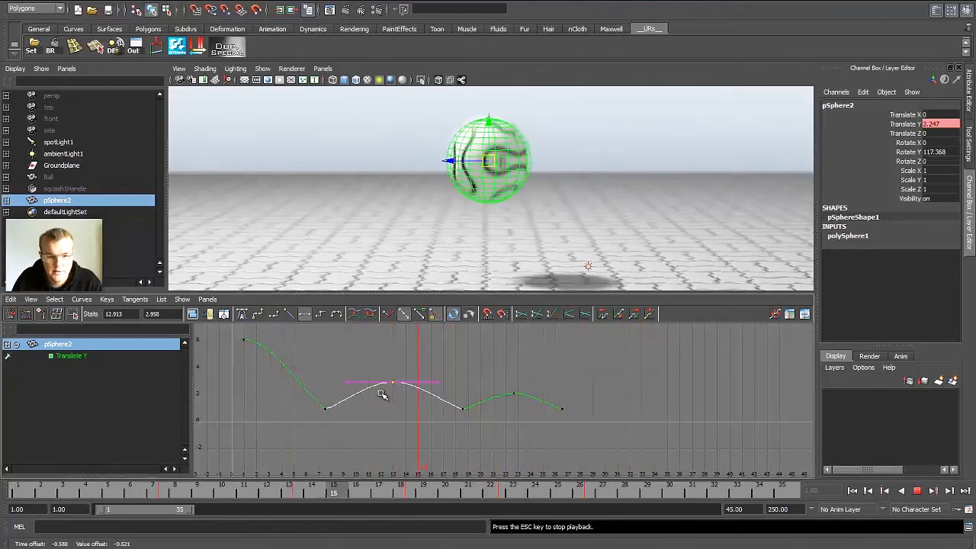
click(511, 395)
middle_drag(511, 395, 546, 366)
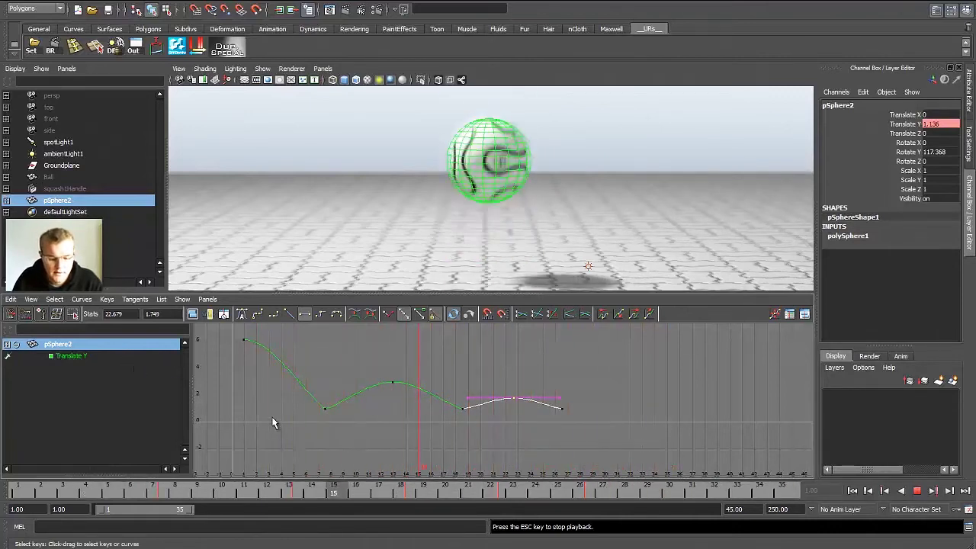
key(Escape)
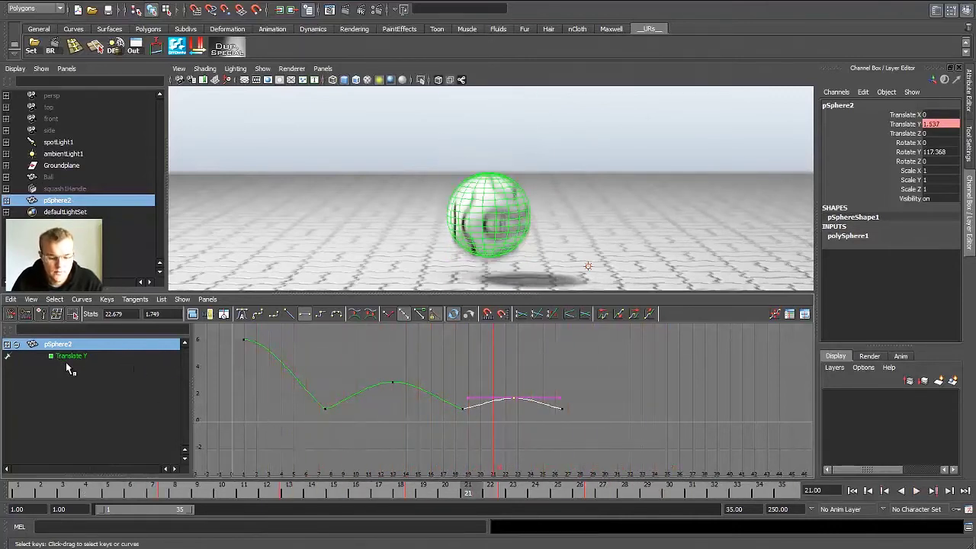
key(alt+v)
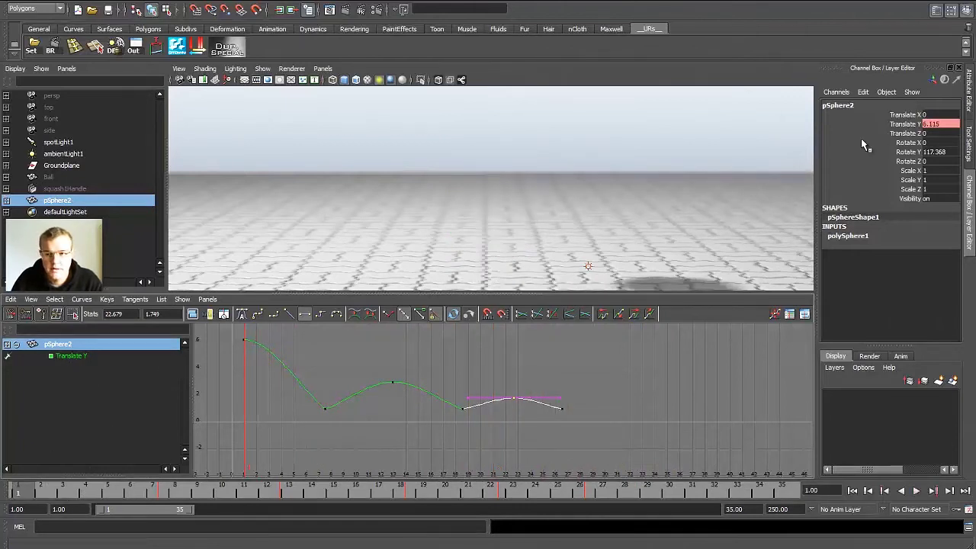
Step: Key the rotation of pSphere2 at frames 1 and 24
click(88, 367)
click(107, 344)
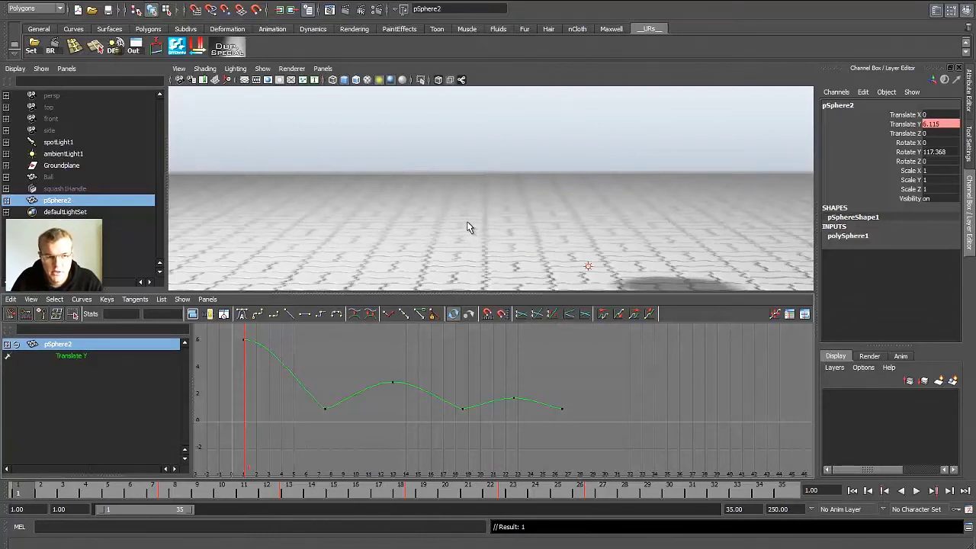
key(shift+e)
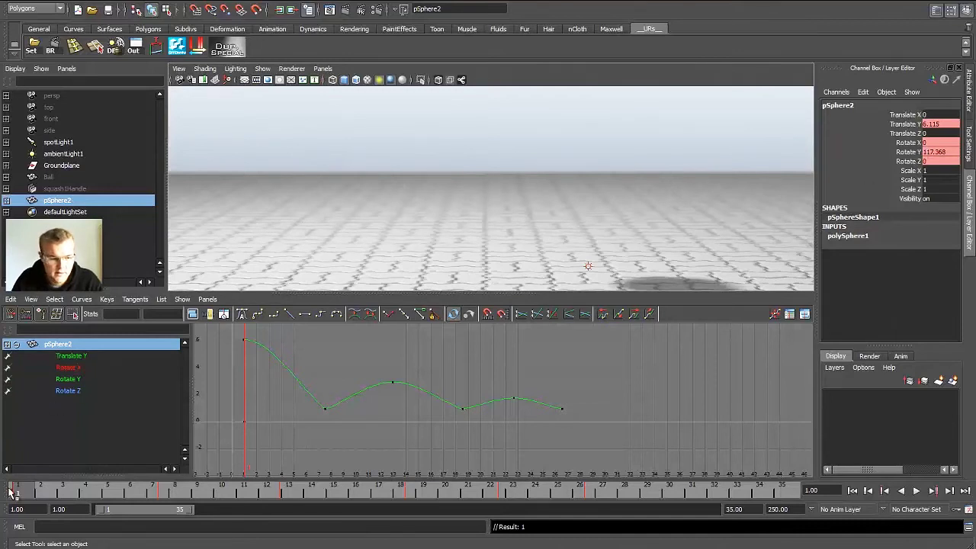
key(alt+v)
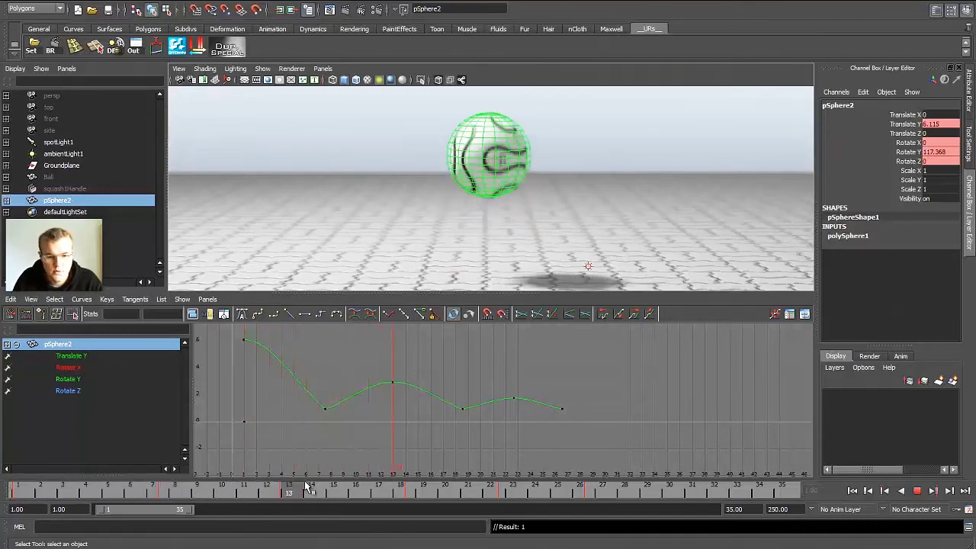
drag(432, 489, 547, 488)
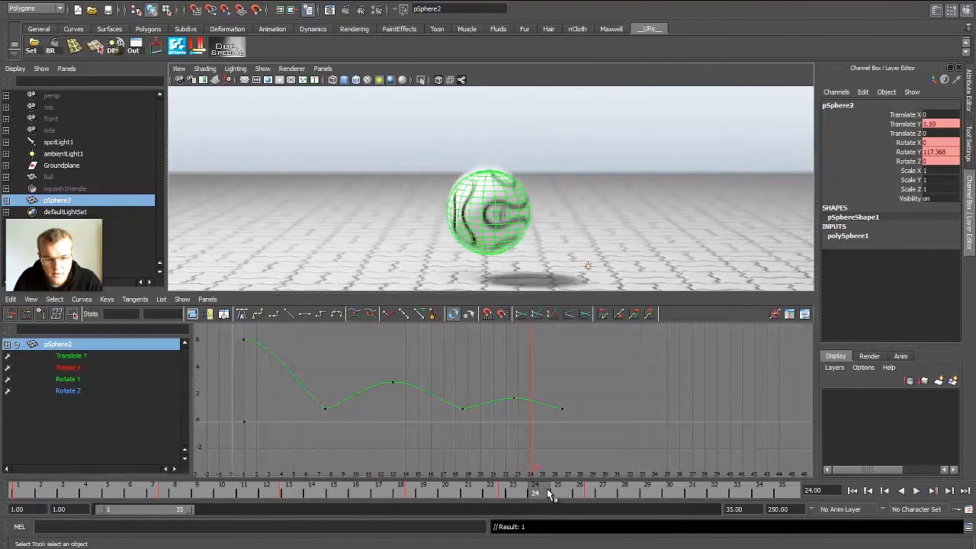
key(shift+e)
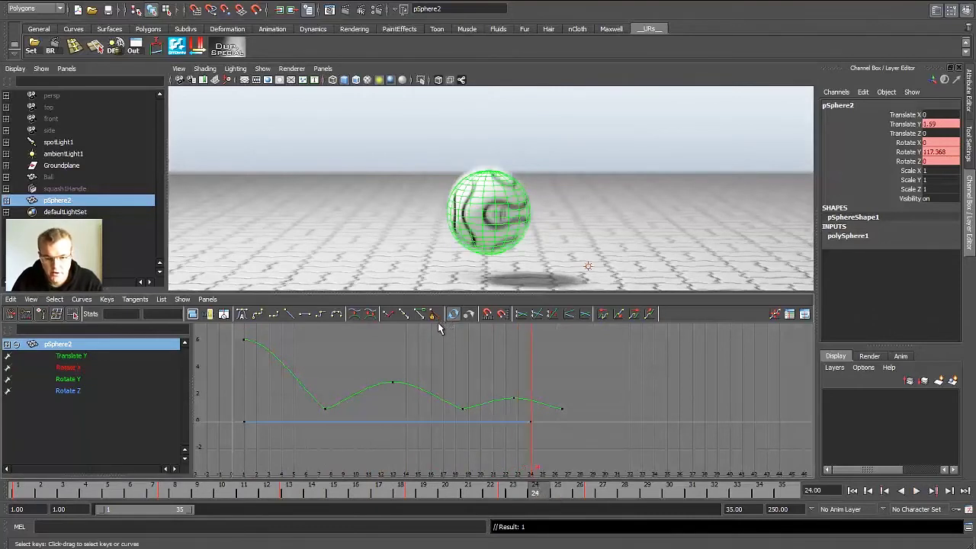
Step: Raise the Rotate X key at frame 24 to about 130
drag(75, 370, 85, 390)
key(f)
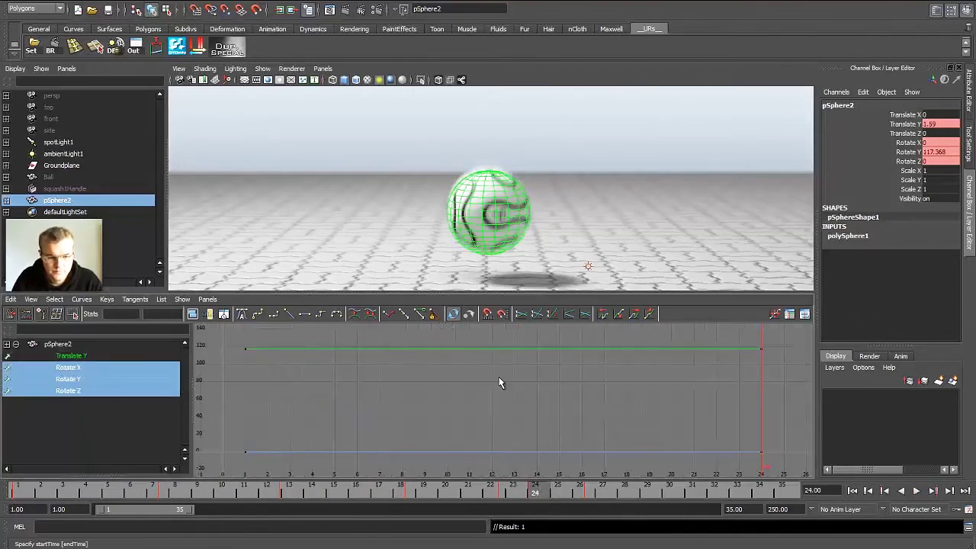
alt+right_drag(499, 379, 465, 366)
alt+middle_drag(465, 366, 357, 348)
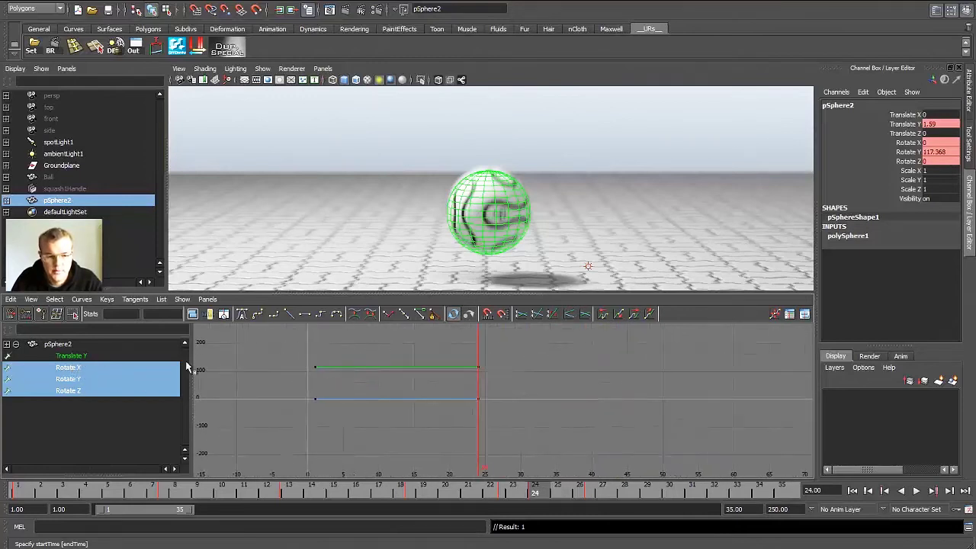
drag(286, 364, 341, 373)
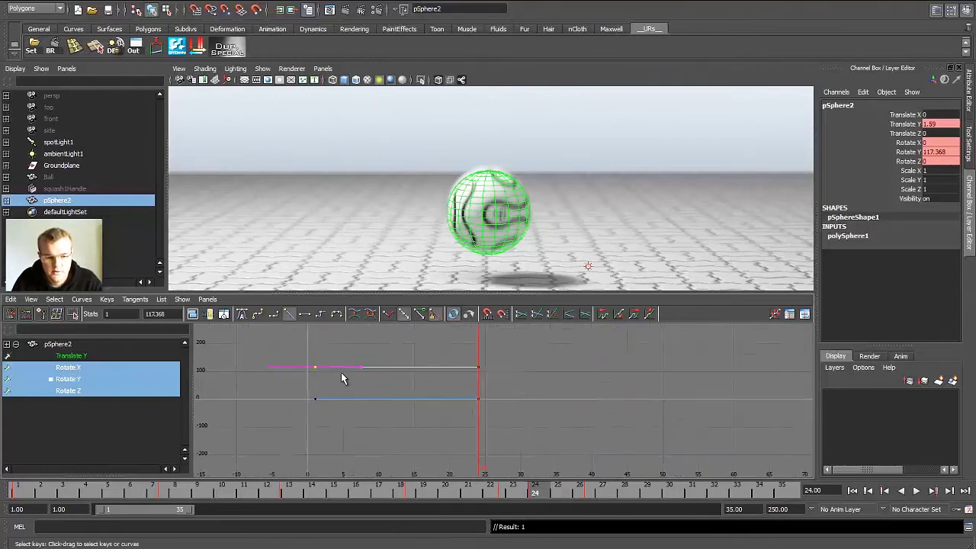
click(113, 369)
drag(462, 425, 492, 386)
key(w)
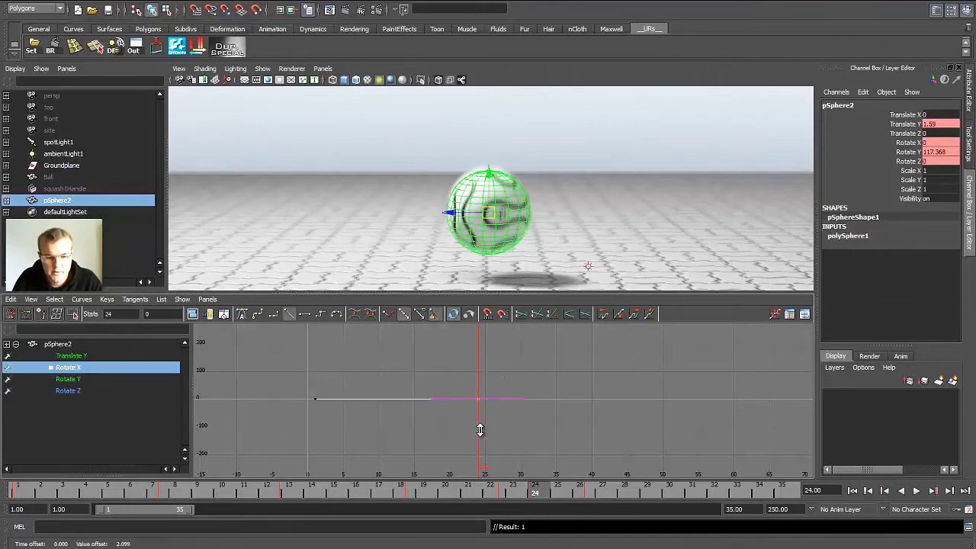
shift+middle_drag(480, 430, 451, 400)
Step: Lower the Rotate Y key at frame 24 to about -15 and raise the Rotate Z key at frame 1 to about 99
click(92, 385)
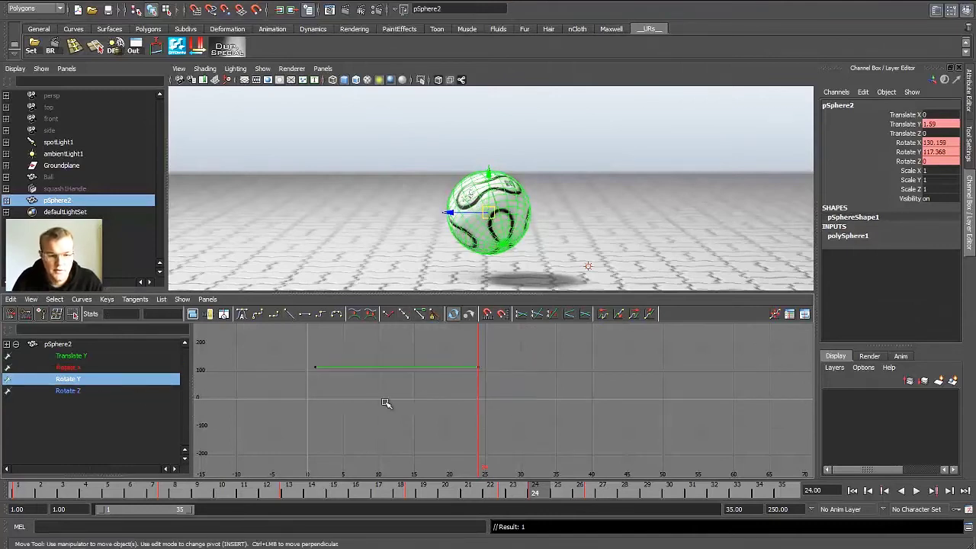
drag(496, 356, 465, 392)
middle_drag(432, 405, 422, 434)
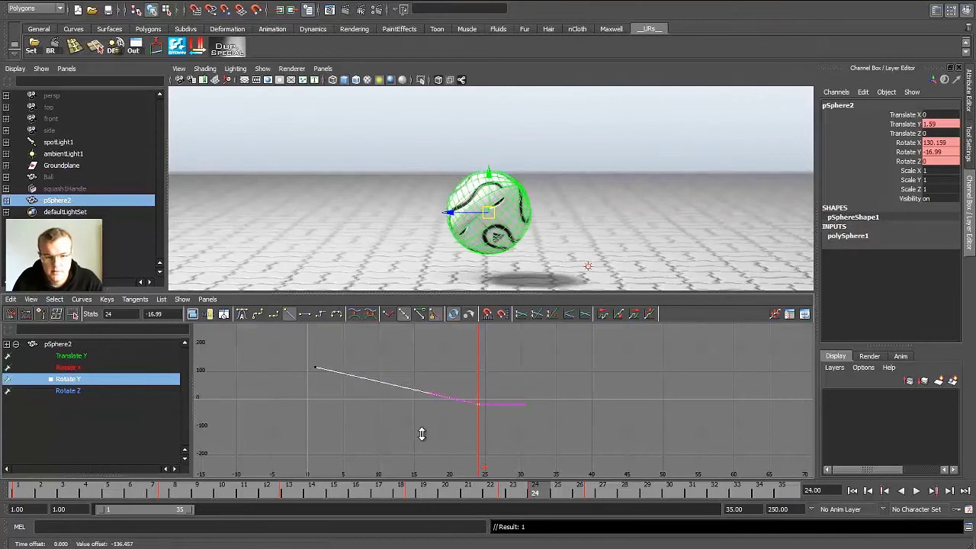
click(99, 390)
drag(496, 378, 447, 425)
drag(337, 370, 292, 418)
shift+middle_drag(321, 426, 261, 404)
Step: Apply flat tangents to the frame 24 keys of Rotate X, Y and Z, then play and scrub through the spin
shift+click(78, 370)
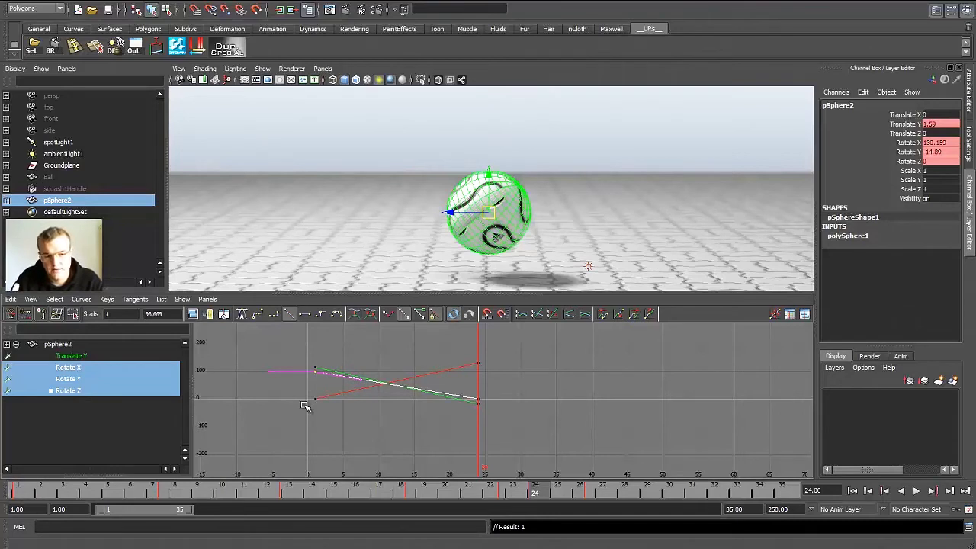
drag(509, 343, 465, 424)
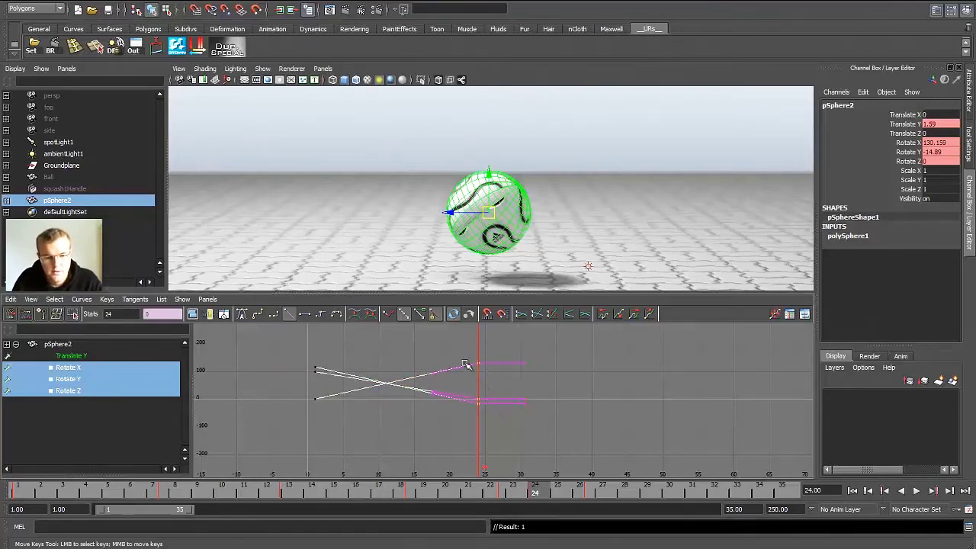
click(305, 315)
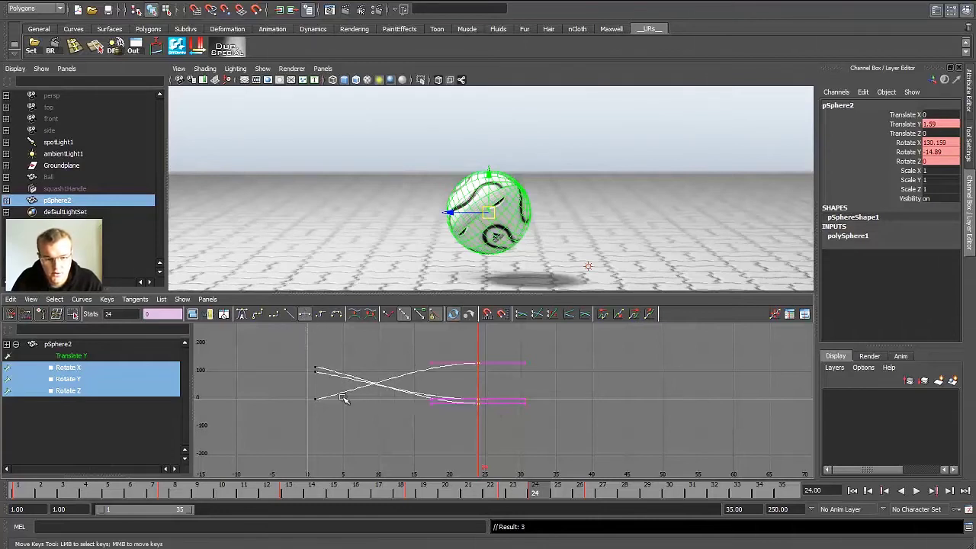
click(328, 413)
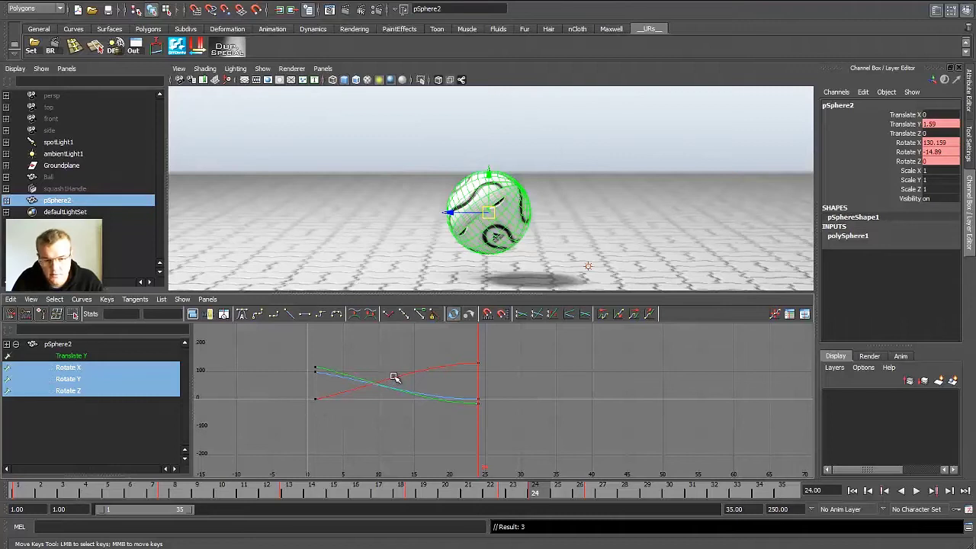
alt+right_drag(389, 378, 386, 407)
alt+middle_drag(386, 407, 425, 427)
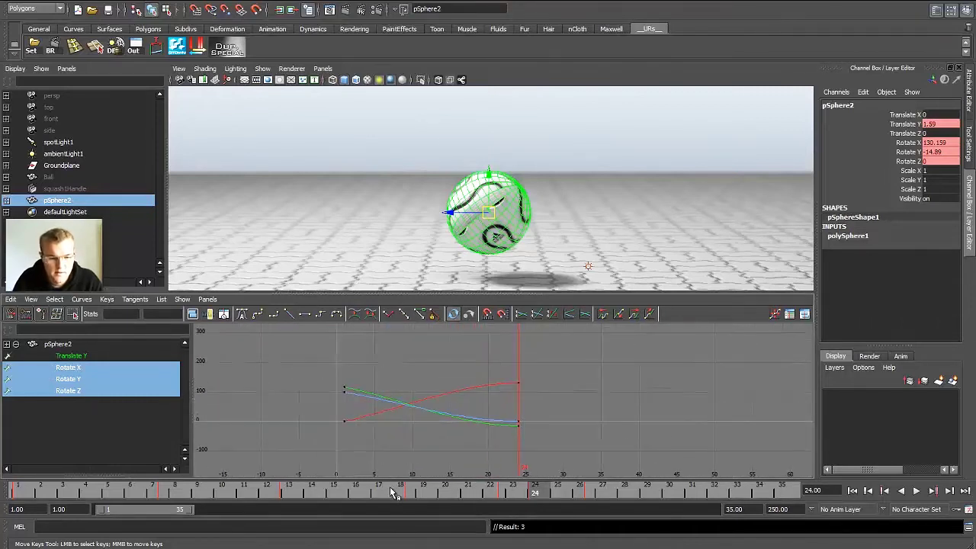
key(alt+v)
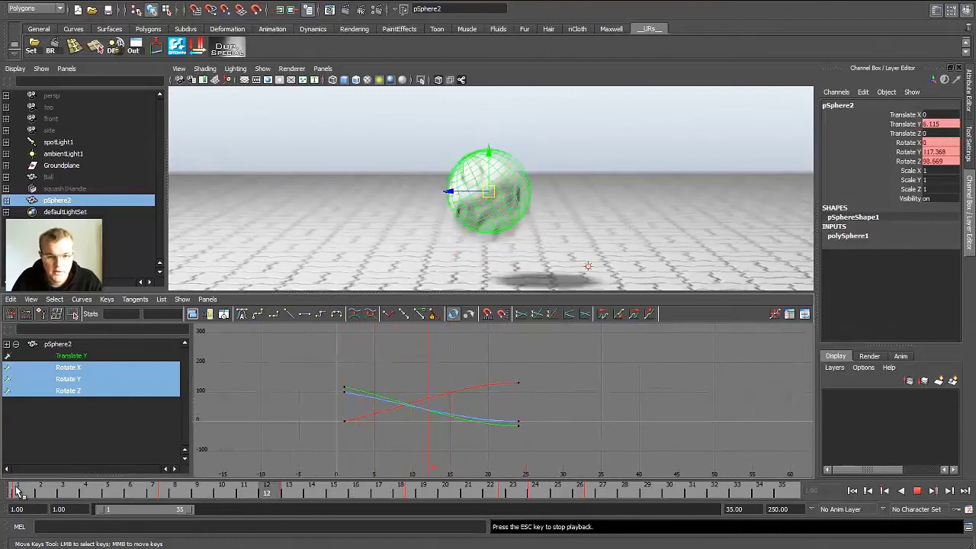
drag(33, 491, 288, 494)
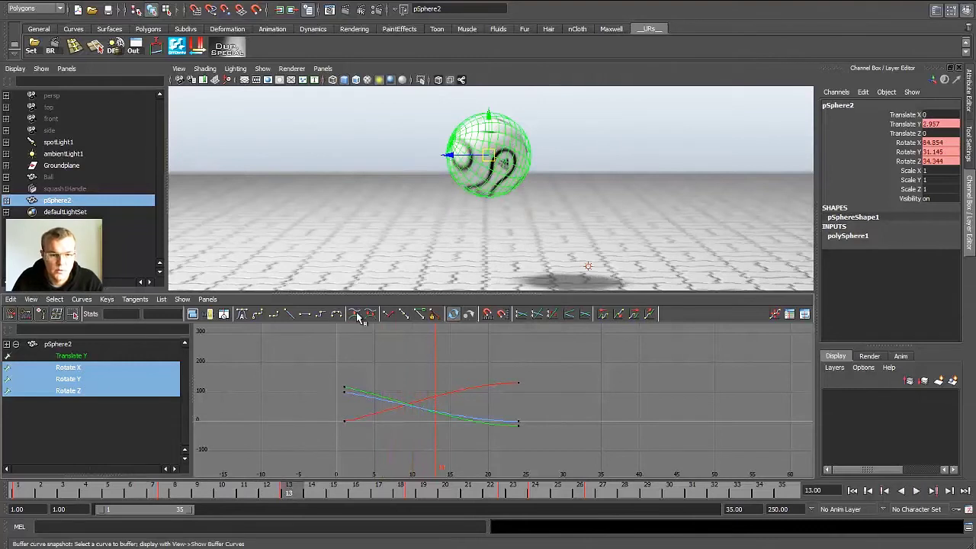
Step: Reduce the Viewport 2.0 motion blur shutter open fraction to 0
click(292, 68)
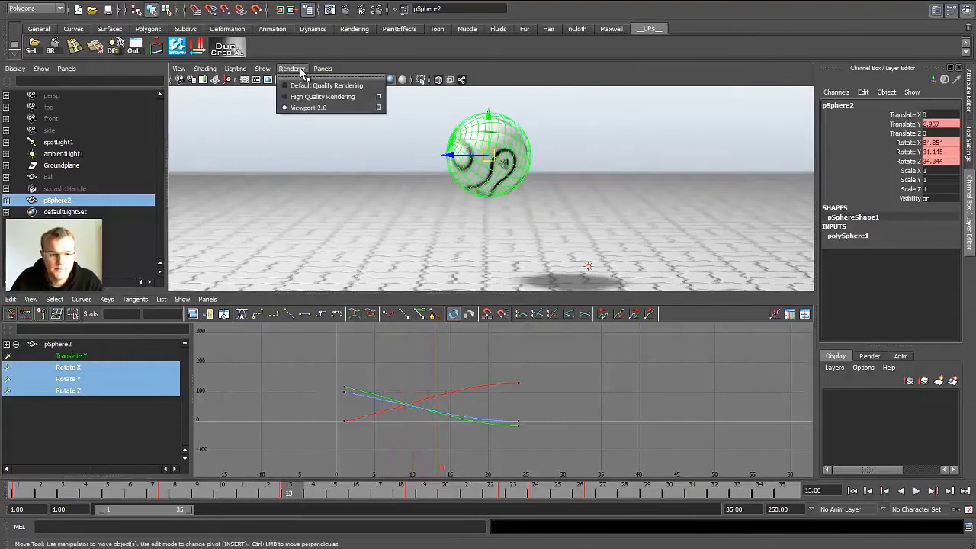
click(381, 106)
click(386, 402)
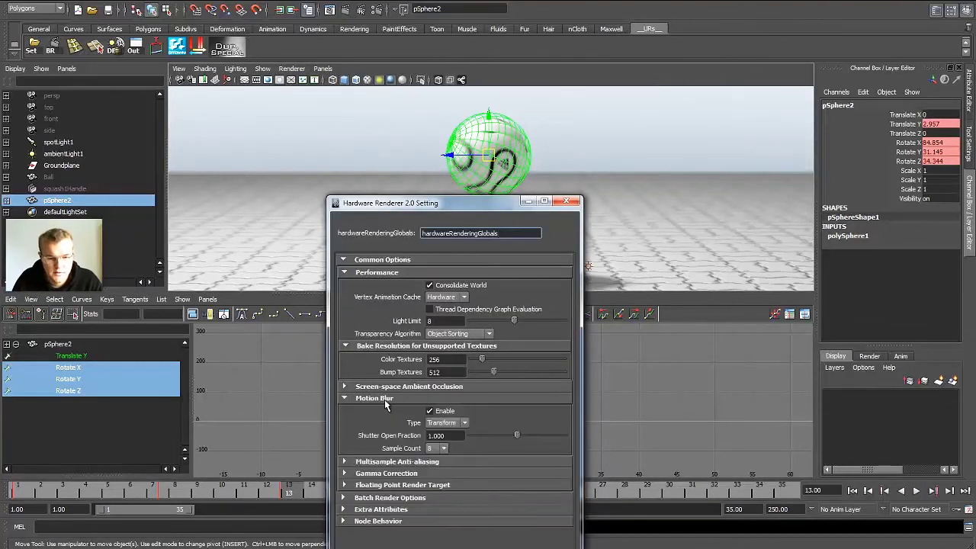
drag(512, 438, 439, 433)
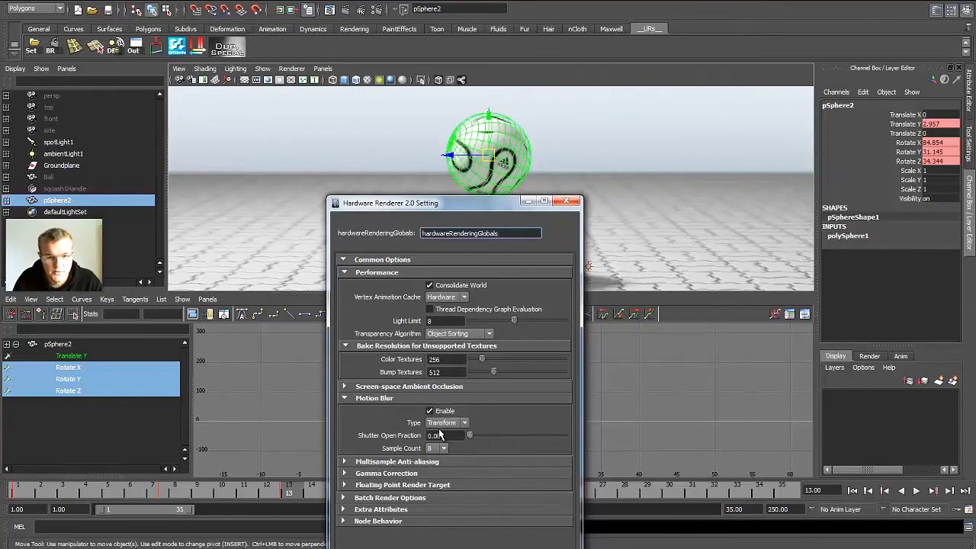
click(568, 201)
Step: Play back the spinning bounce repeatedly with the sphere deselected to examine the motion
key(alt+v)
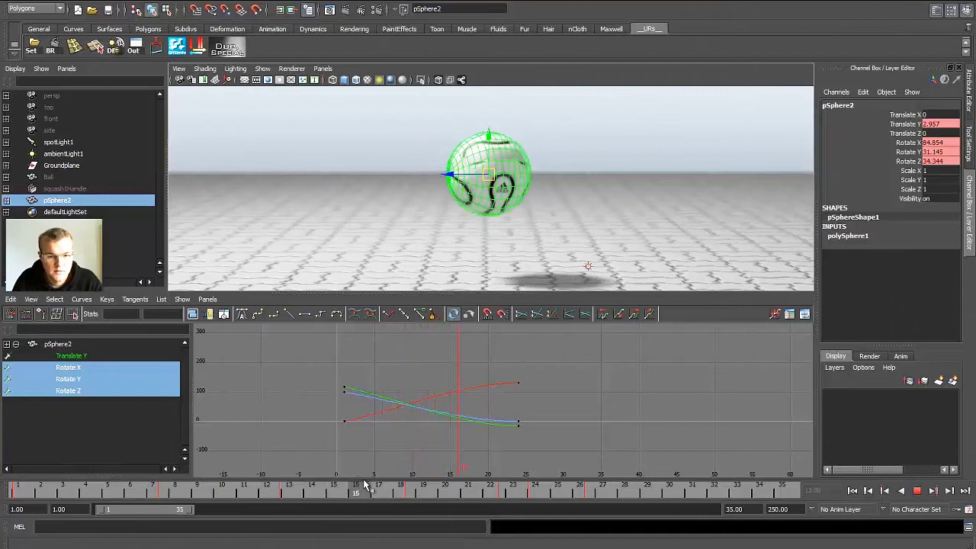
key(alt+v)
click(624, 154)
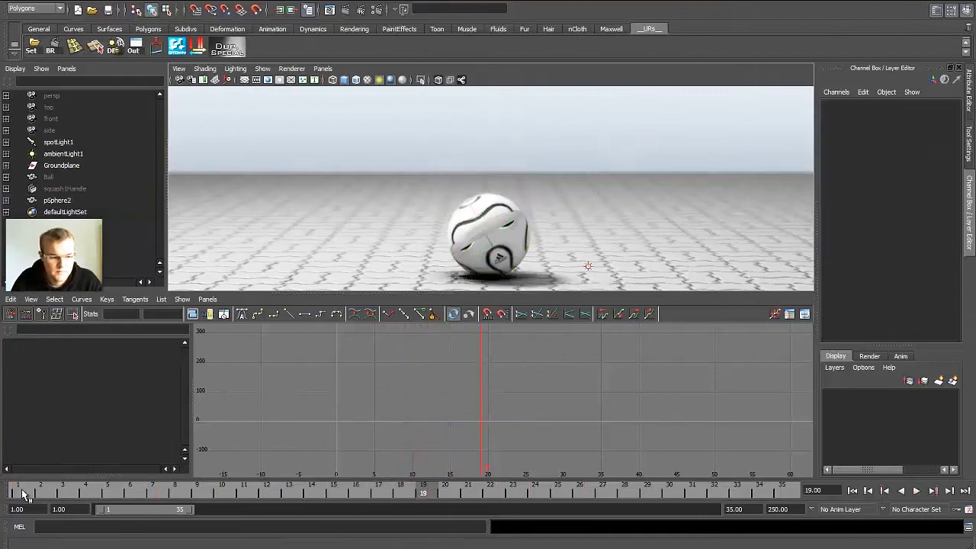
key(alt+v)
key(alt+v)
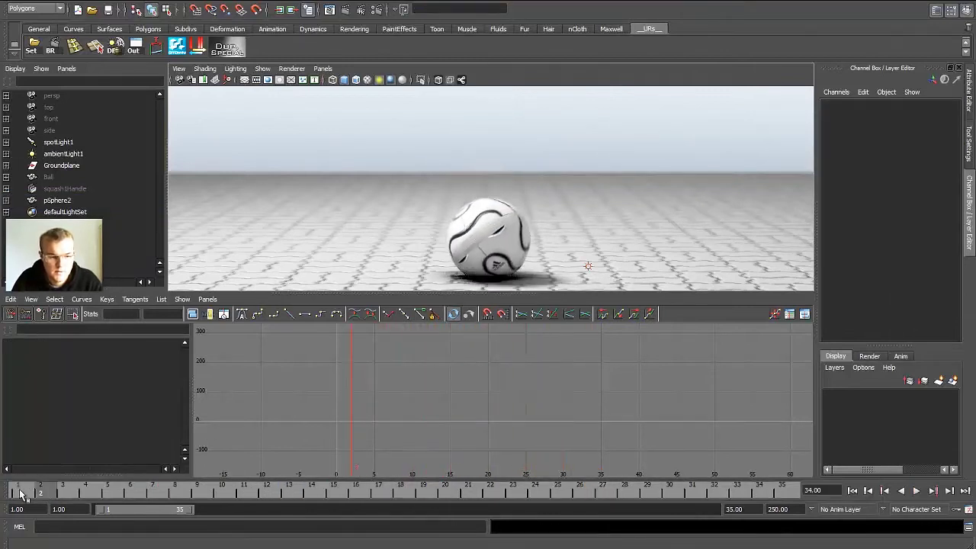
key(alt+v)
key(alt+v)
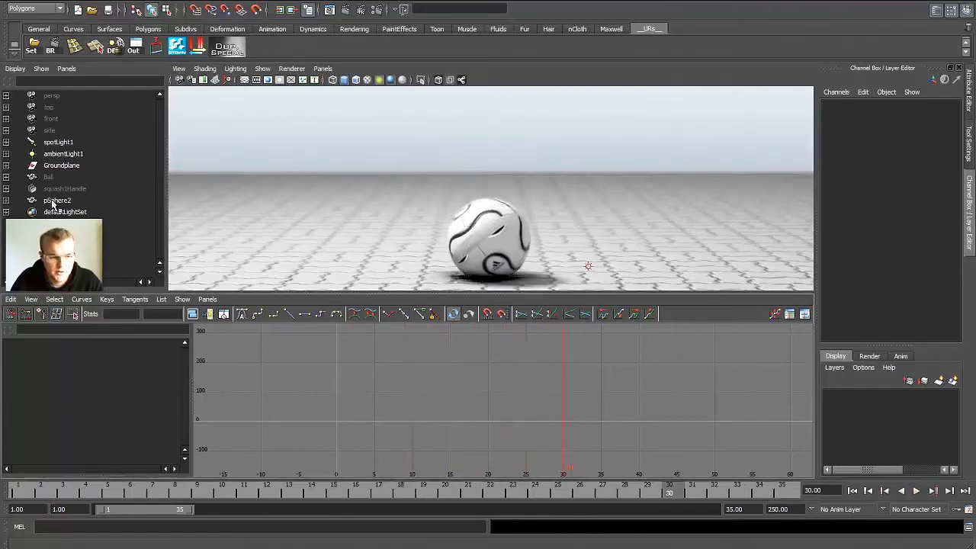
Step: Lower the Rotate X key of pSphere2 at frame 24 to about 49
click(53, 201)
drag(84, 368, 91, 391)
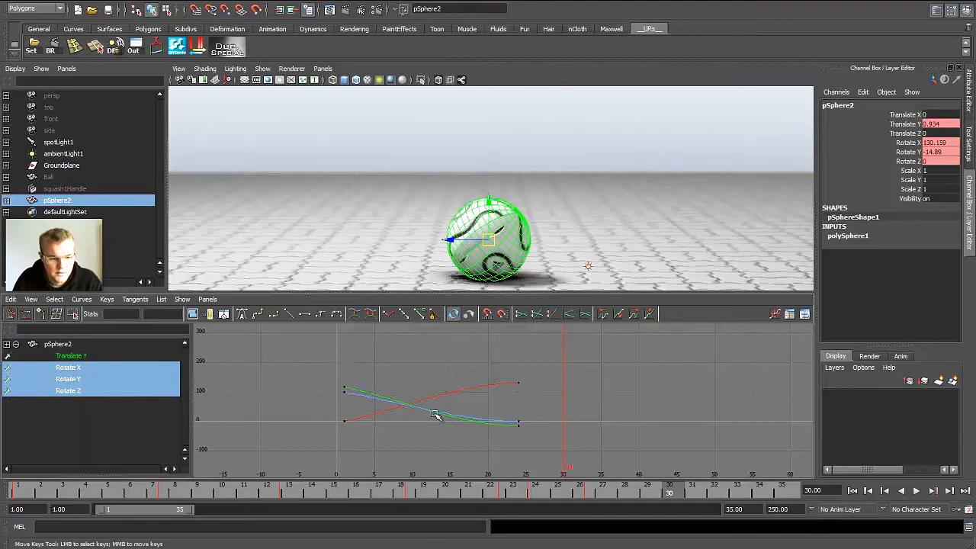
key(f)
click(728, 355)
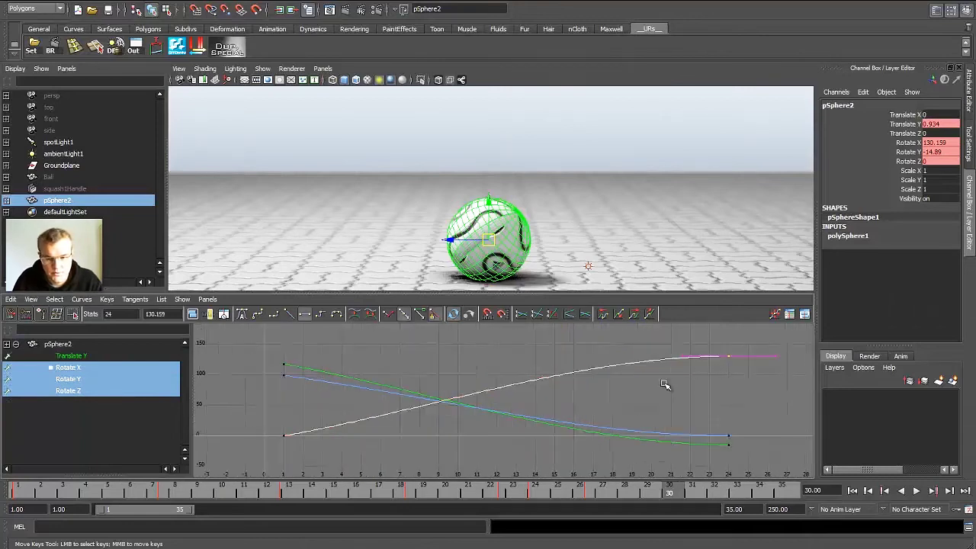
middle_drag(627, 360, 641, 414)
Step: Raise the frame 24 keys of Rotate Y to about 64 and Rotate Z to about 79, then play back the animation
drag(751, 459, 703, 427)
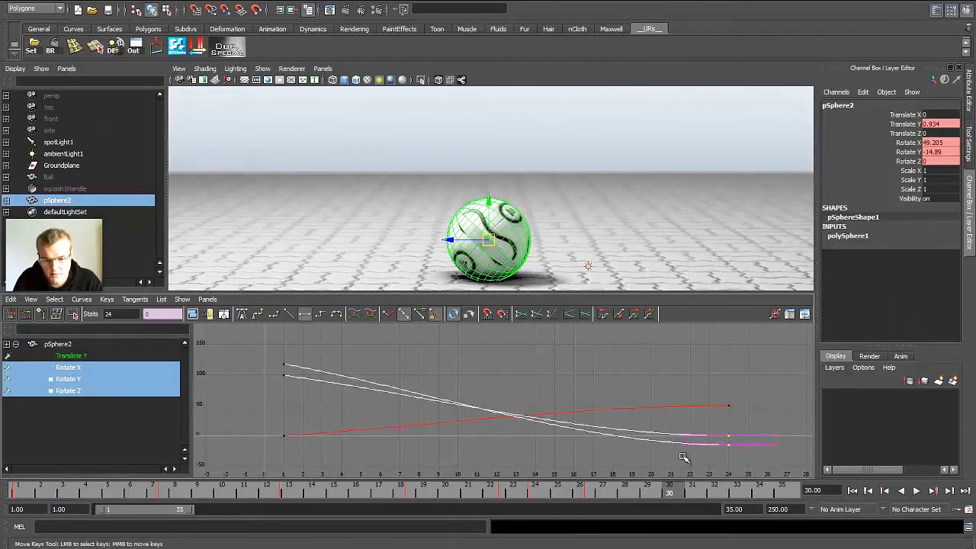
shift+middle_drag(680, 435, 605, 395)
key(alt+v)
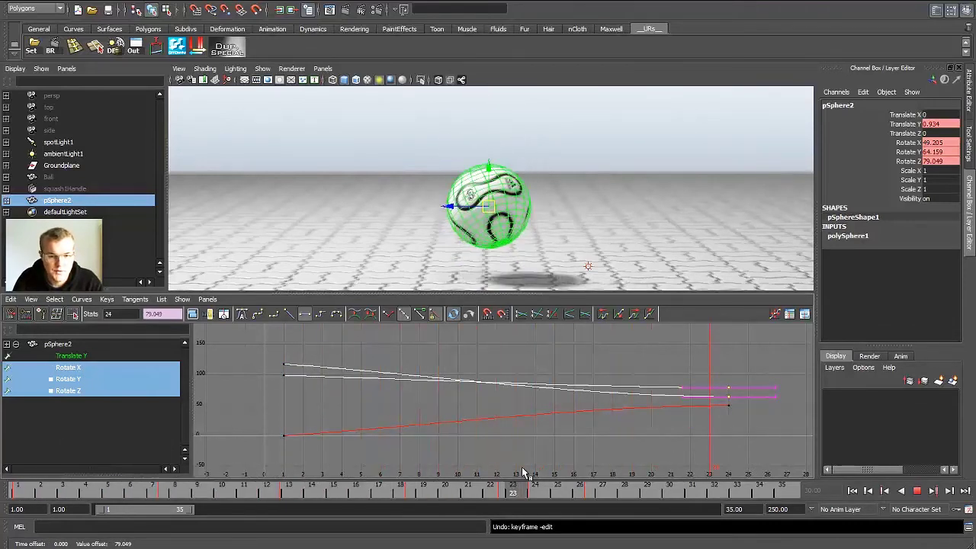
key(alt+v)
key(alt+v)
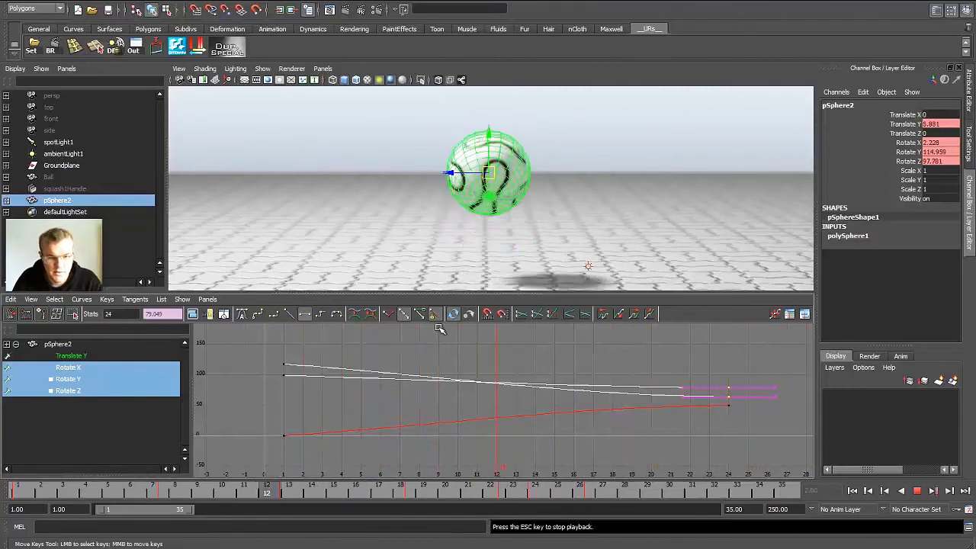
Step: Stop playback, clear the key selection, hide pSphere2 and unhide the original Ball object
key(alt+v)
click(577, 361)
key(q)
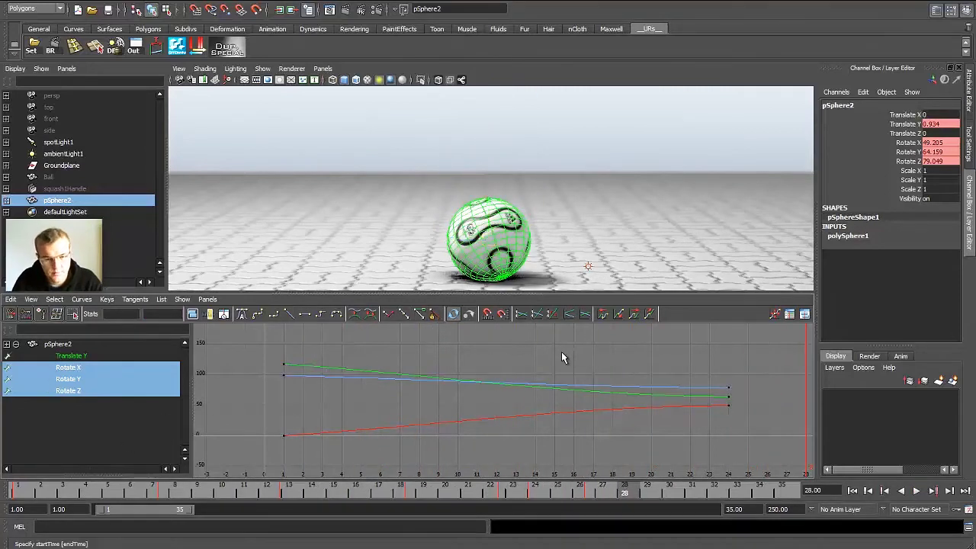
key(ctrl+h)
click(63, 176)
key(shift+h)
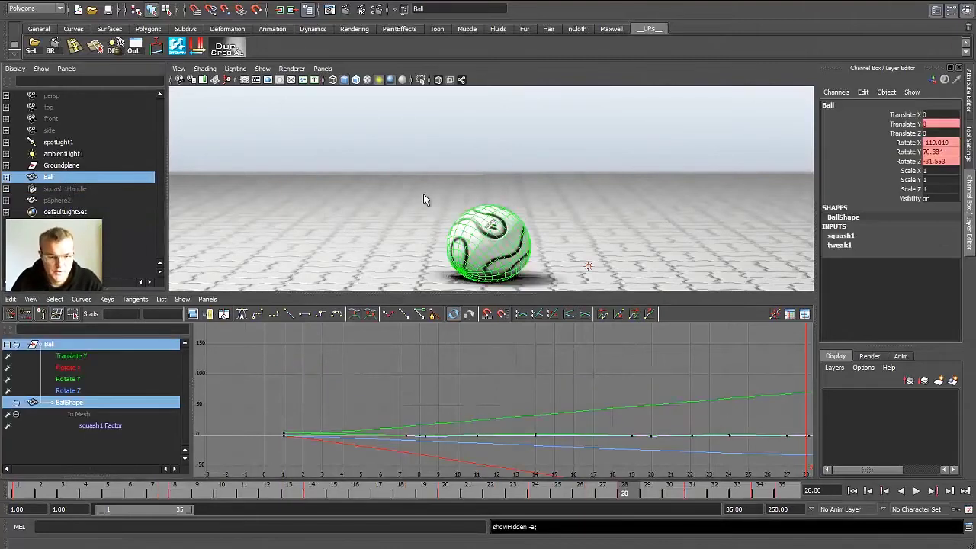
Step: Play back the original Ball animation with nothing selected, then return to frame 1
click(473, 149)
key(alt+v)
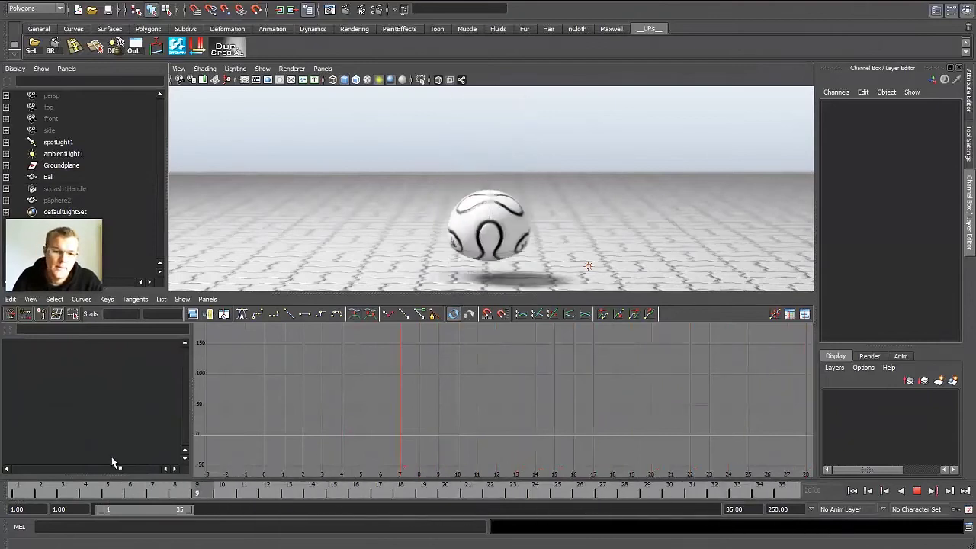
click(18, 490)
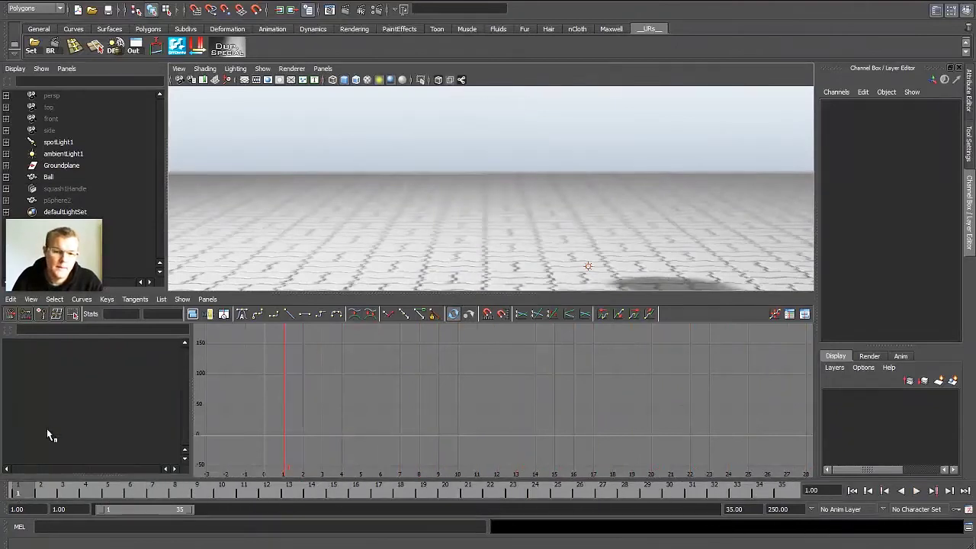
Step: Hide the Ball object again, leaving both it and pSphere2 hidden
click(67, 178)
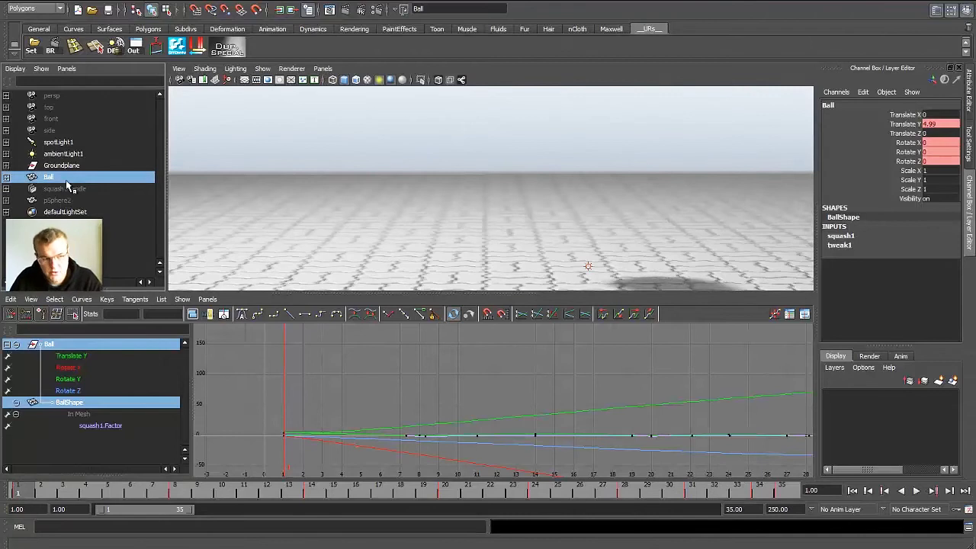
key(ctrl+h)
click(66, 201)
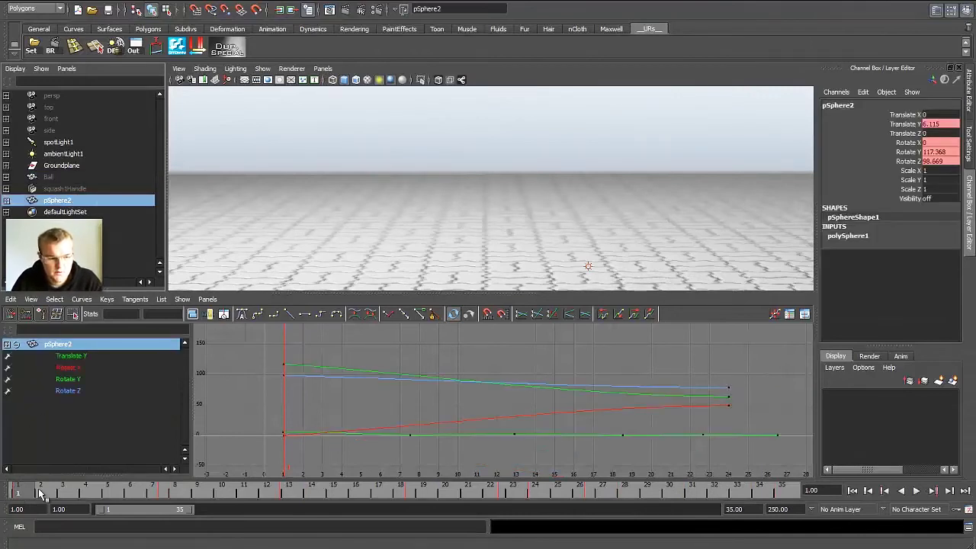
key(ctrl+h)
Step: Create a new polygon sphere and raise it to a Translate Y of about 1.99
mouse_move(506, 182)
shift+right_down()
mouse_move(485, 190)
mouse_move(523, 183)
mouse_move(509, 197)
shift+right_up()
key(w)
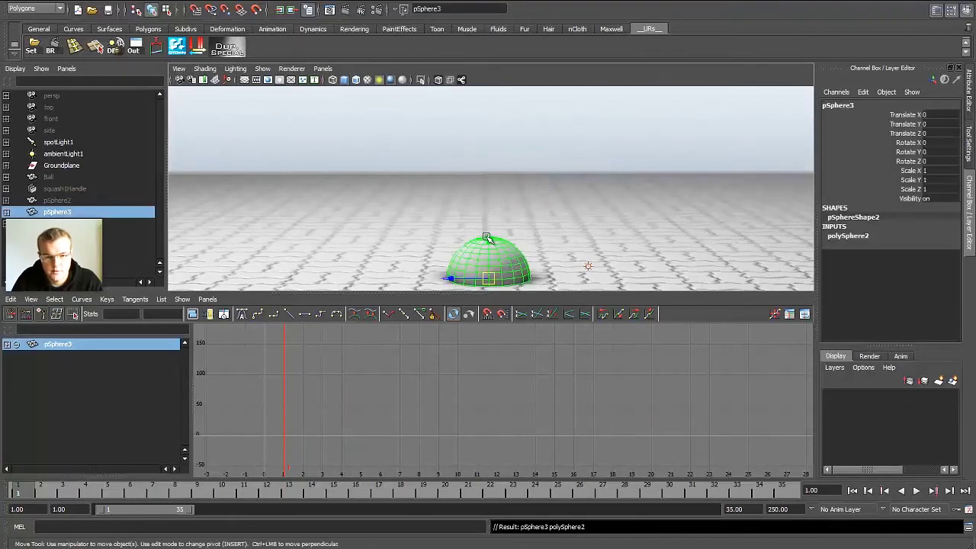
drag(489, 224, 494, 157)
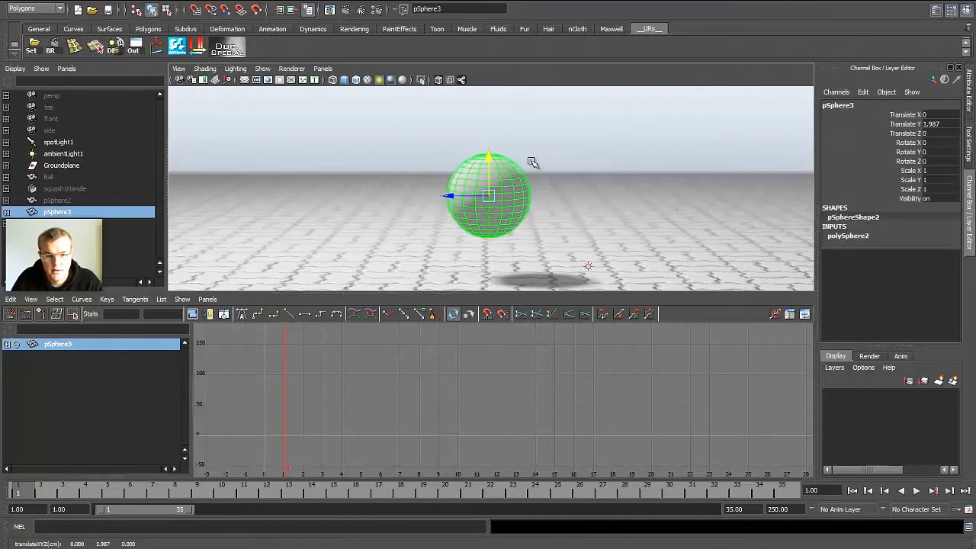
Step: Detach the list of nonlinear deformers as a floating window and apply a Squash deformer to the new sphere
key(space)
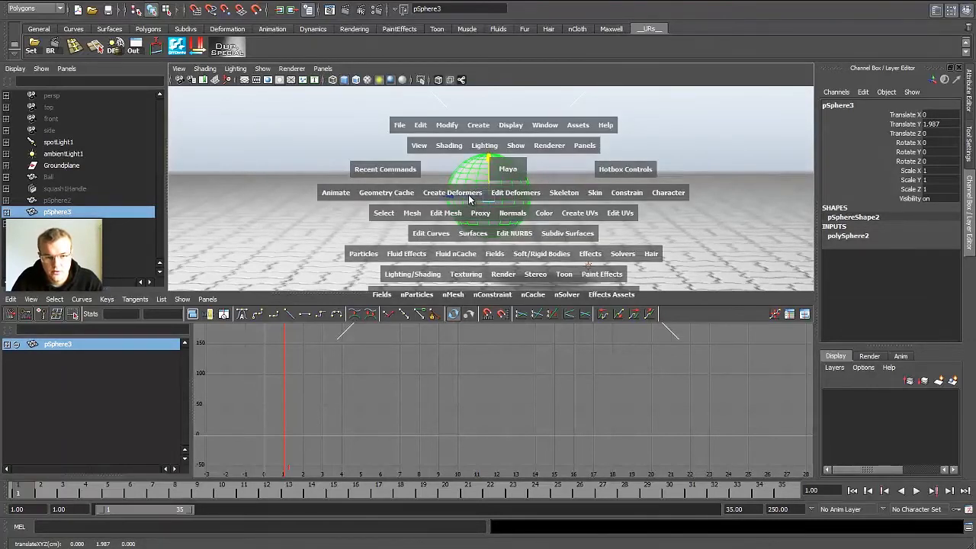
click(467, 193)
mouse_move(451, 271)
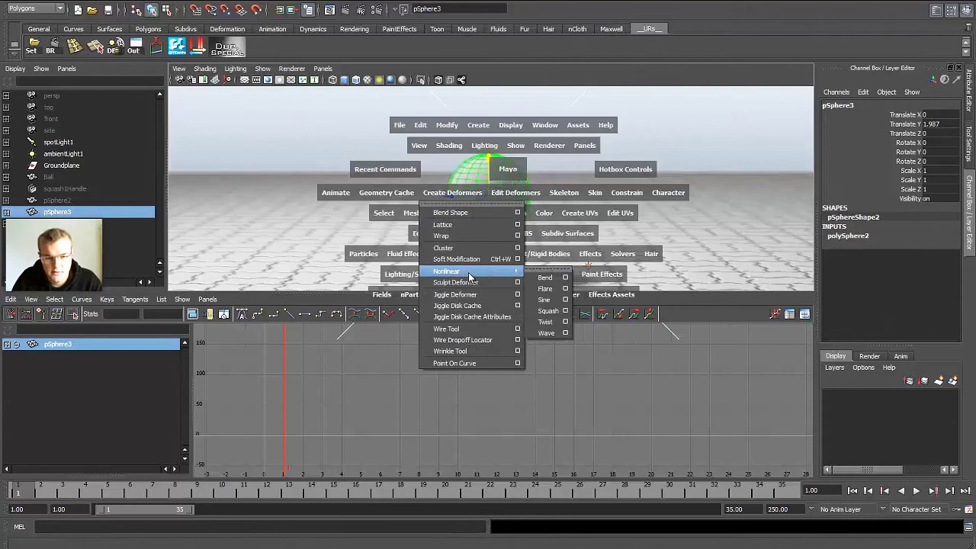
click(532, 269)
drag(537, 256, 249, 119)
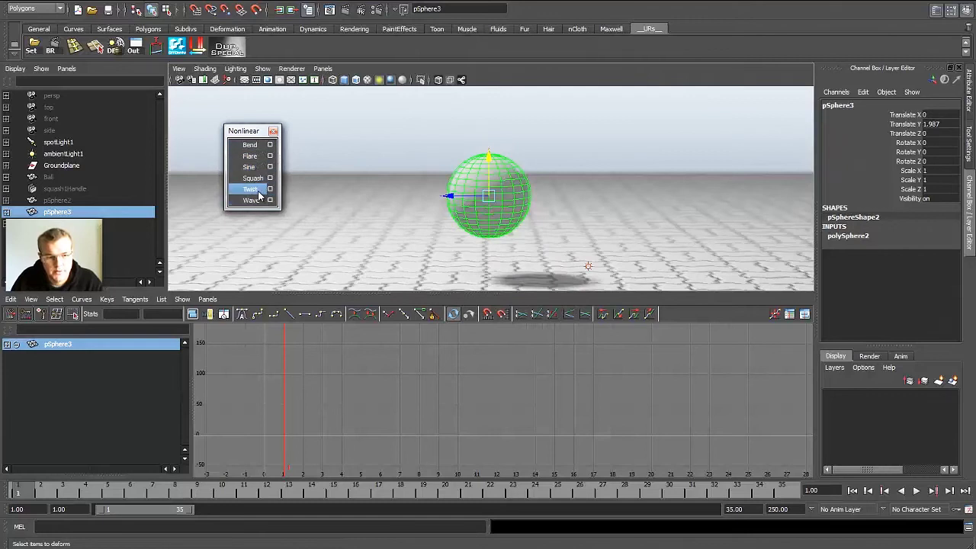
click(252, 177)
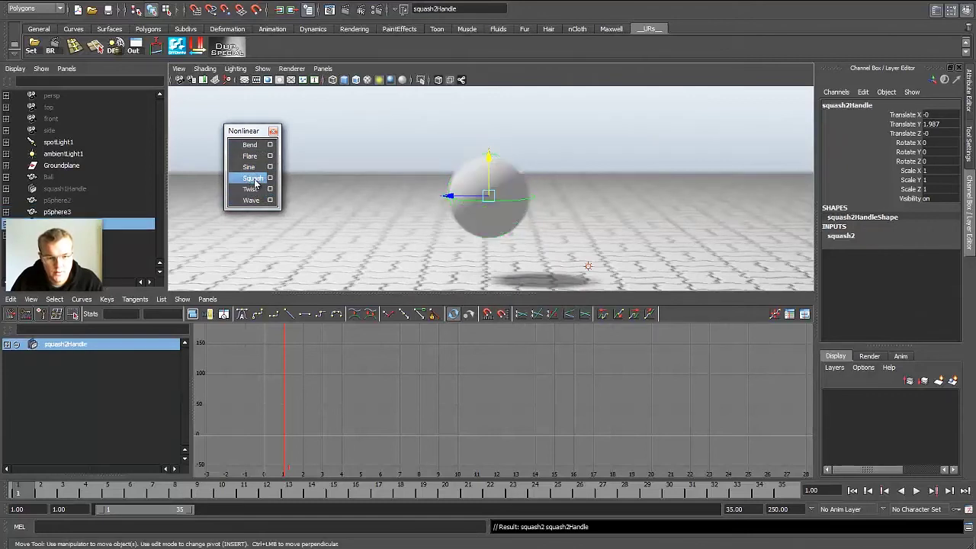
Step: Set the Factor of the squash2 deformer to about -0.21 to flatten the sphere
click(839, 236)
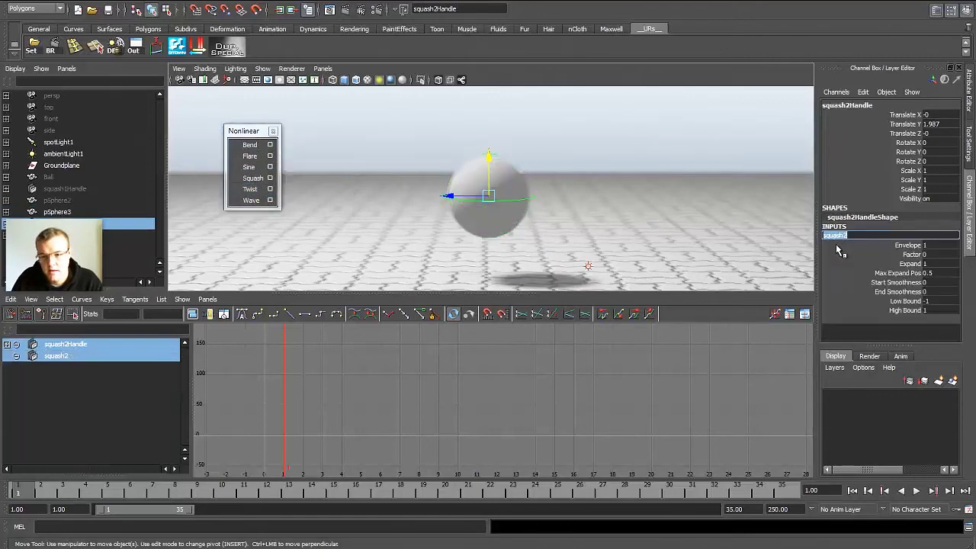
click(911, 255)
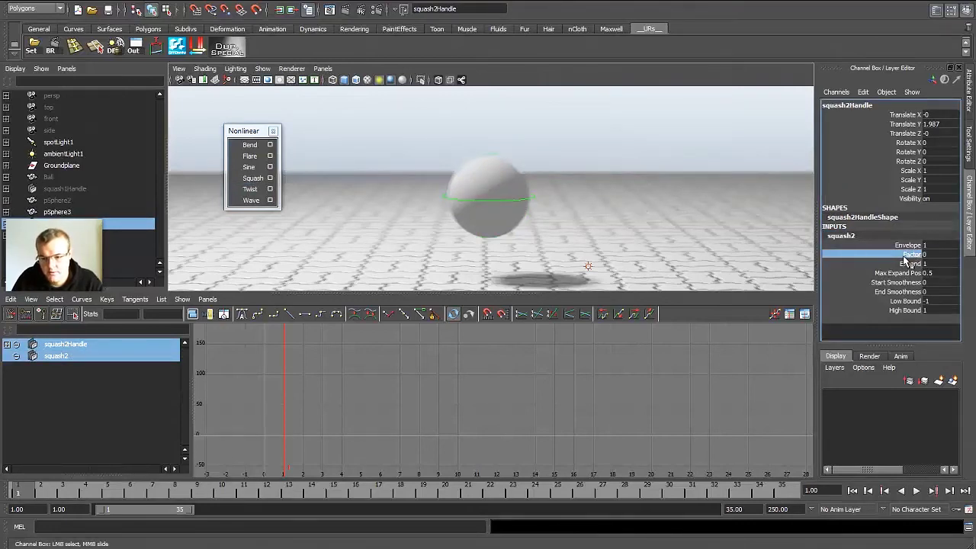
middle_drag(590, 194, 552, 217)
Step: Move the squash2 handle vertically to a Translate Y of about 1.7 and scale it uniformly to about 0.72
key(w)
drag(489, 156, 478, 123)
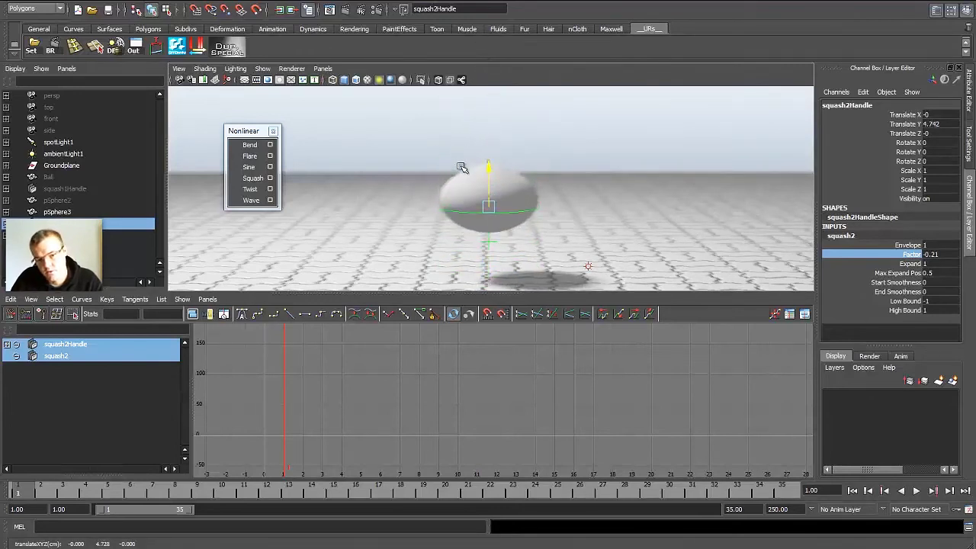
drag(460, 167, 461, 169)
key(r)
drag(488, 209, 559, 210)
Step: Rotate the squash2 handle to a Rotate X of about -339 and move it to about X 2.15, Z 0.64
middle_drag(473, 210, 421, 219)
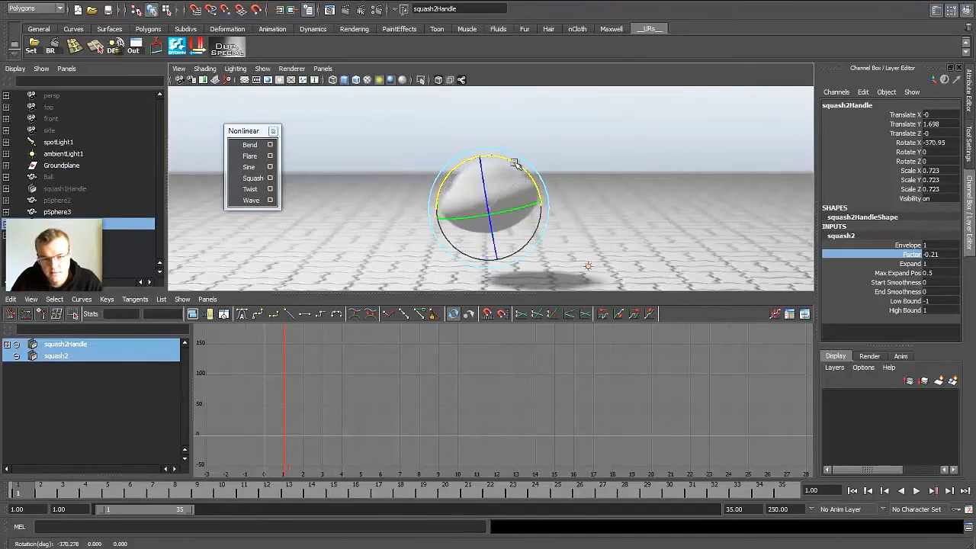
middle_drag(515, 164, 510, 210)
key(w)
drag(452, 208, 351, 177)
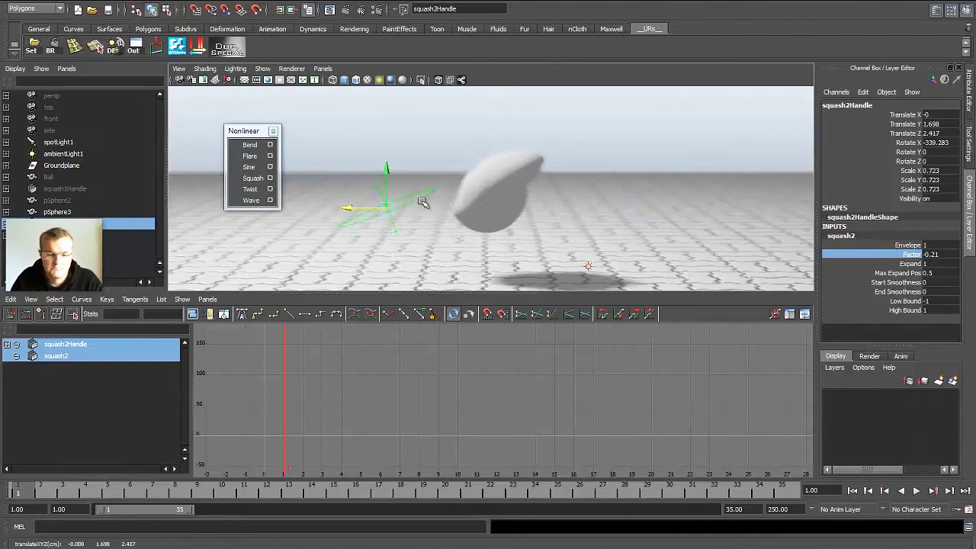
alt+drag(424, 202, 433, 228)
alt+drag(428, 233, 415, 215)
key(q)
mouse_move(489, 192)
alt+mouse_down()
mouse_move(491, 183)
mouse_move(489, 200)
alt+mouse_up()
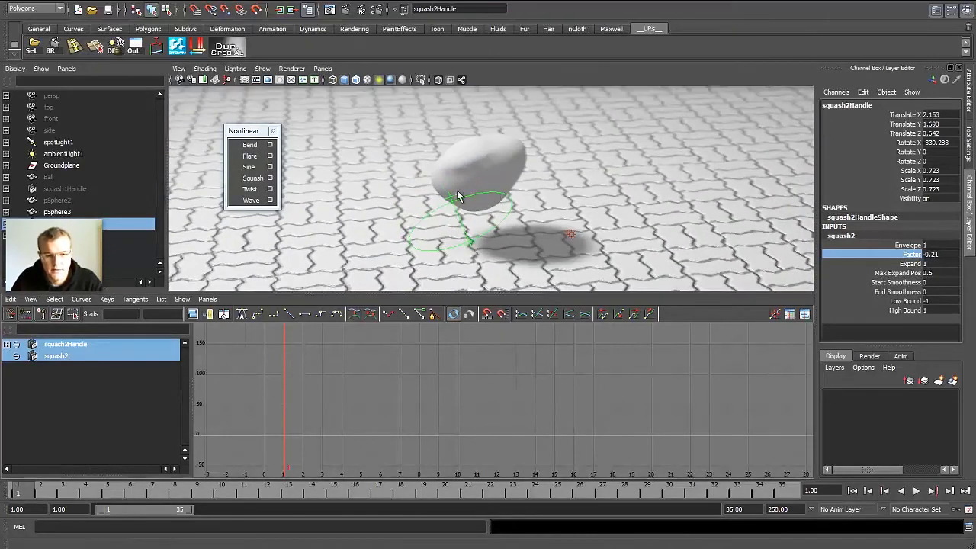
Step: Set keys on all channels of pSphere3 at frames 1 and 14
click(473, 174)
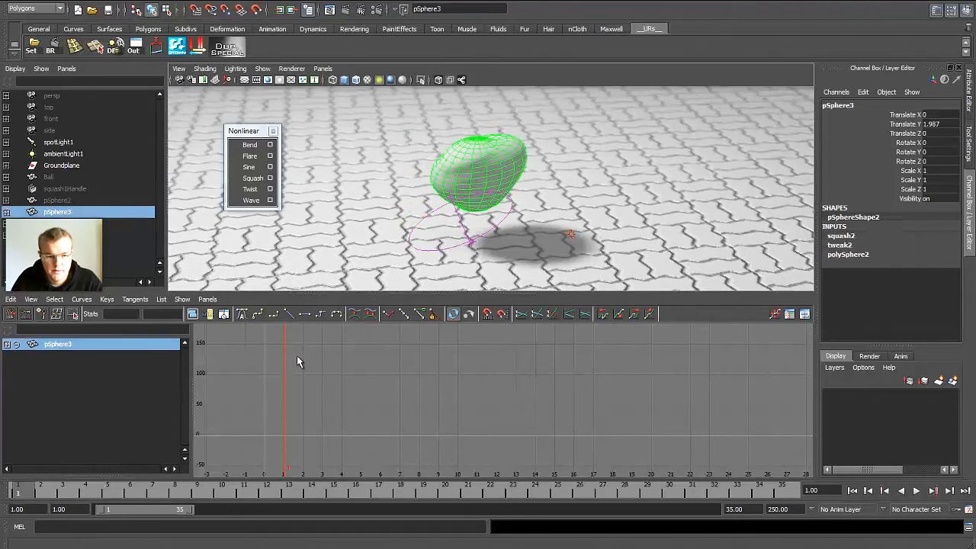
mouse_move(481, 215)
alt+mouse_down()
mouse_move(486, 199)
mouse_move(477, 205)
alt+mouse_up()
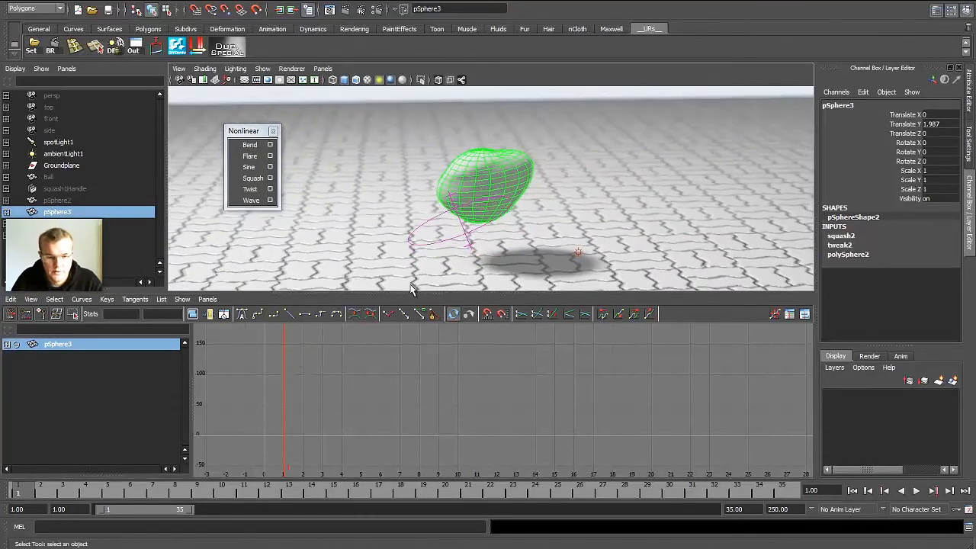
key(s)
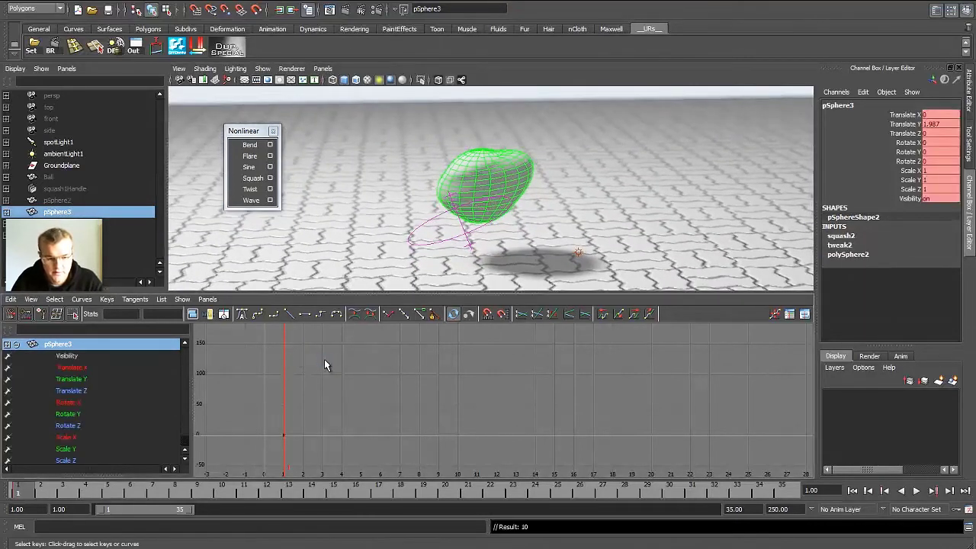
key(alt+v)
key(alt+v)
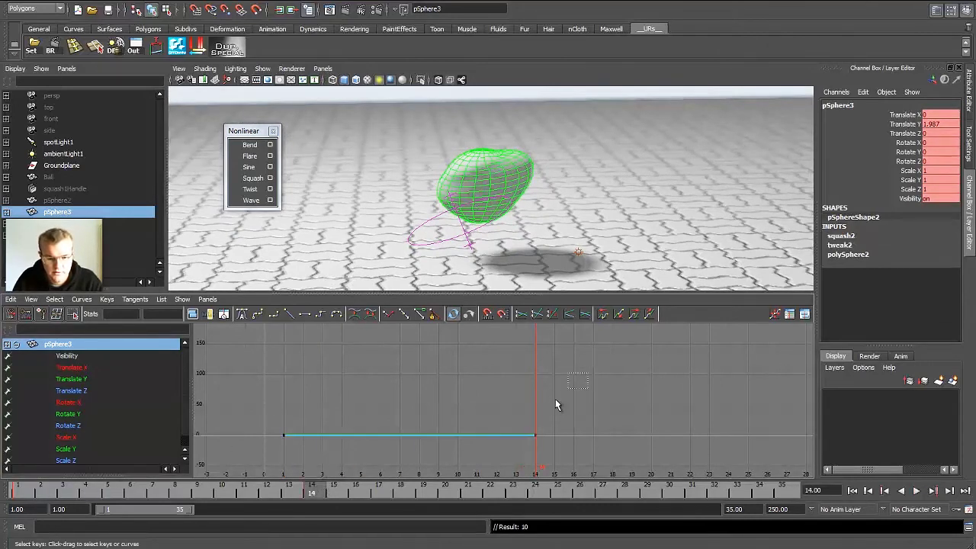
Step: Raise all frame 14 keys of pSphere3 together by about 11.4, then play back the animation around the sphere
drag(555, 405, 522, 444)
mouse_move(531, 388)
middle_down()
mouse_move(527, 375)
mouse_move(520, 388)
middle_up()
alt+right_drag(579, 141, 460, 176)
alt+right_drag(405, 141, 328, 160)
alt+right_drag(519, 172, 430, 188)
alt+drag(429, 187, 422, 185)
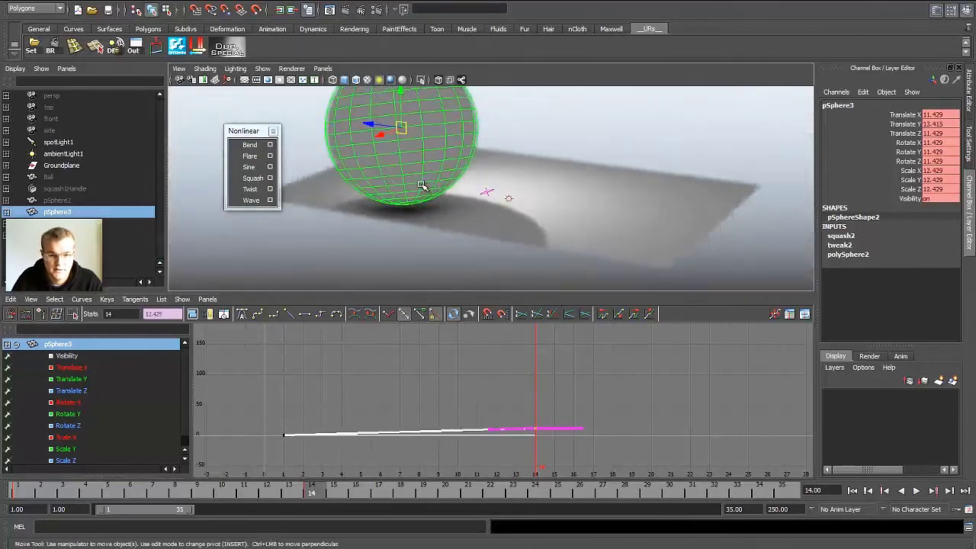
alt+middle_drag(423, 186, 412, 254)
drag(297, 487, 77, 515)
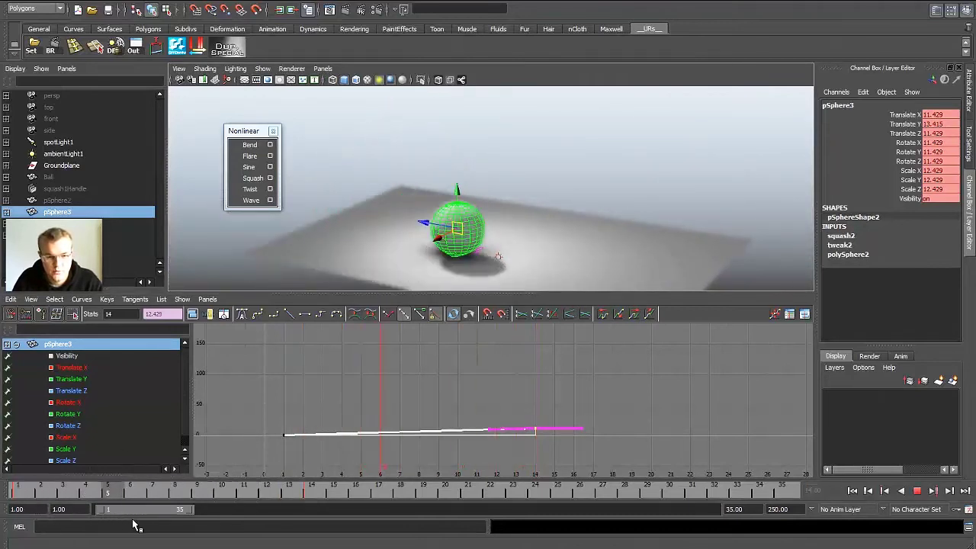
key(alt+v)
alt+drag(496, 253, 364, 205)
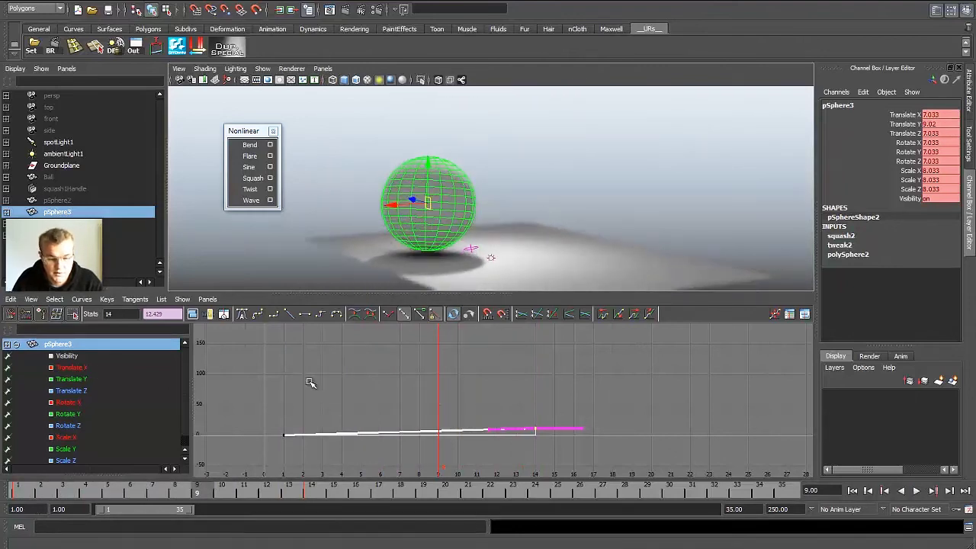
Step: Isolate the Translate Z curve of pSphere3 and move its end key to about frame 12.45, value 11.77
click(97, 391)
key(f)
scroll(565, 392, down, 3)
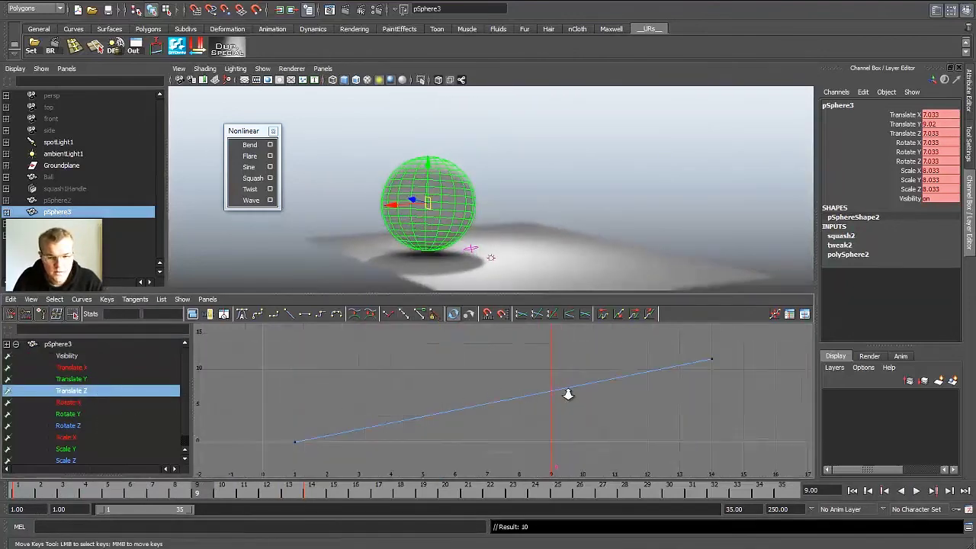
drag(666, 343, 648, 384)
middle_drag(654, 366, 620, 365)
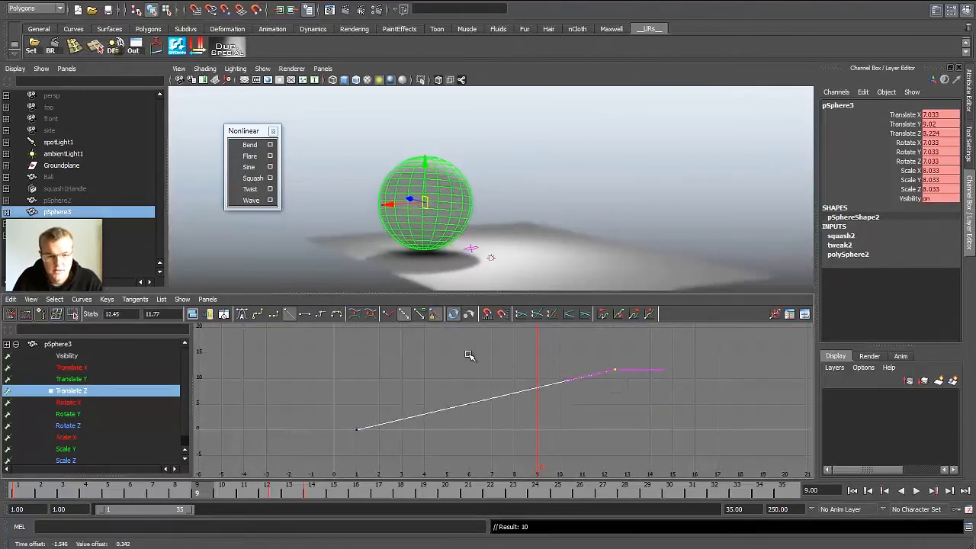
Step: Try flat and linear tangents on the end key of the Translate Z curve, finishing with flat
click(304, 315)
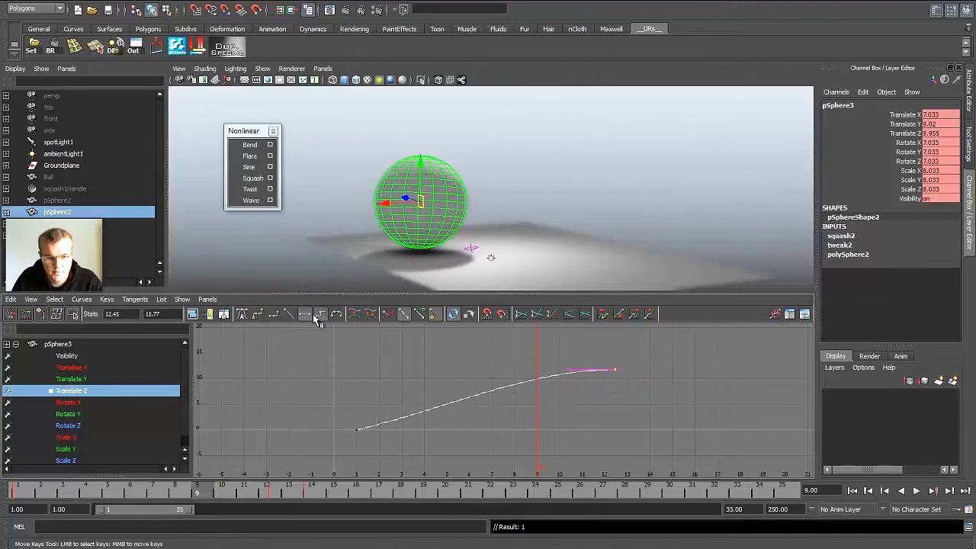
click(289, 314)
click(304, 315)
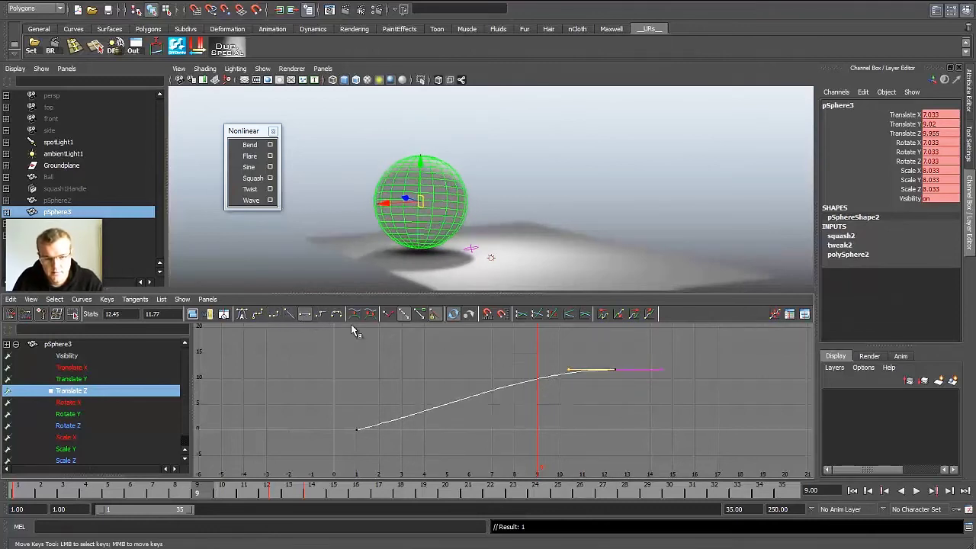
Step: Rotate the linked tangent handles of the Translate Z end key up and down to reshape the curve
middle_drag(567, 350, 530, 386)
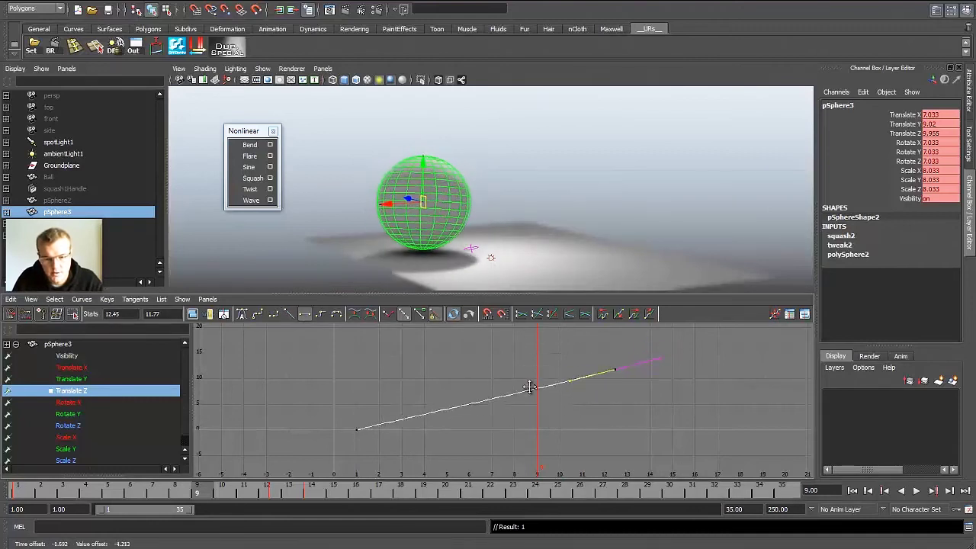
middle_drag(704, 371, 649, 372)
middle_drag(530, 380, 562, 366)
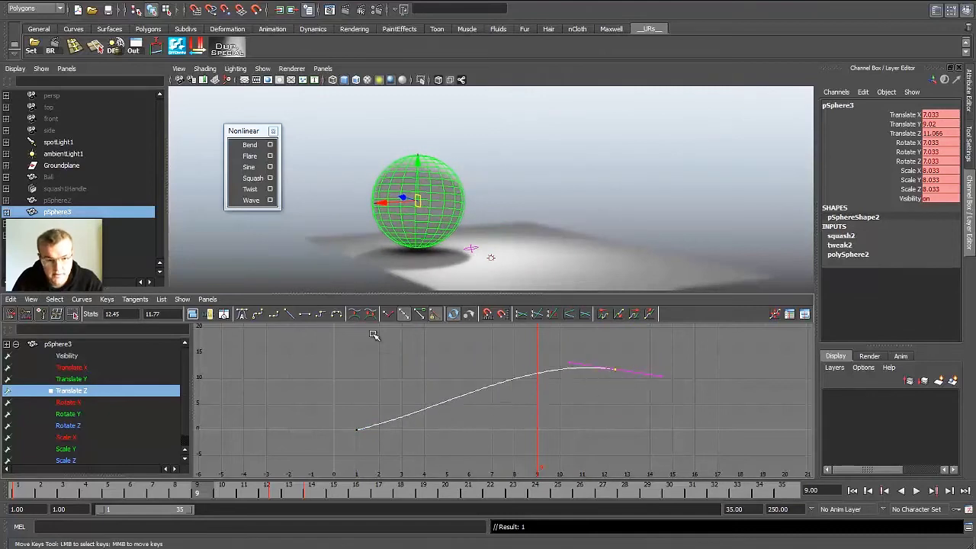
Step: Break the Translate Z end key's tangents, reshape the incoming handle alone, and try it flat before making it linear
click(387, 315)
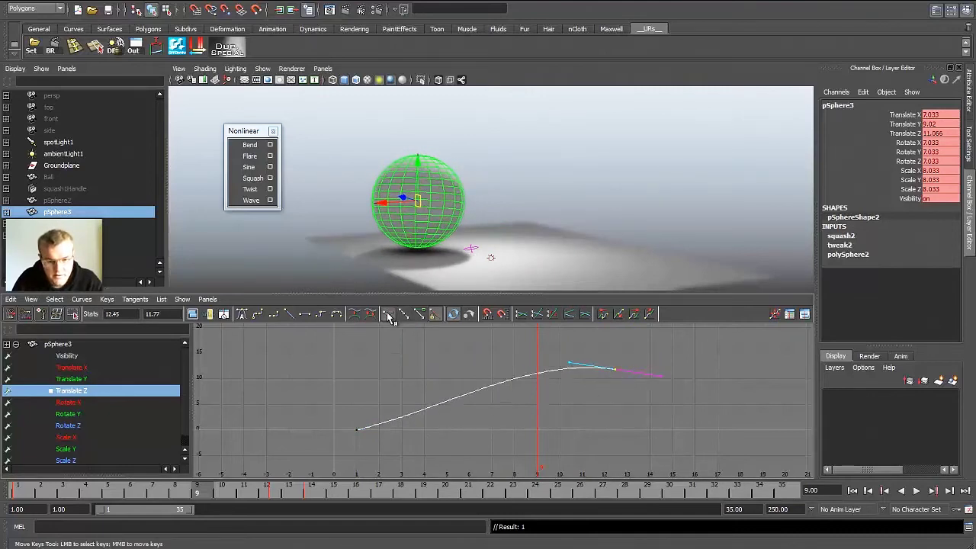
middle_drag(559, 381, 616, 383)
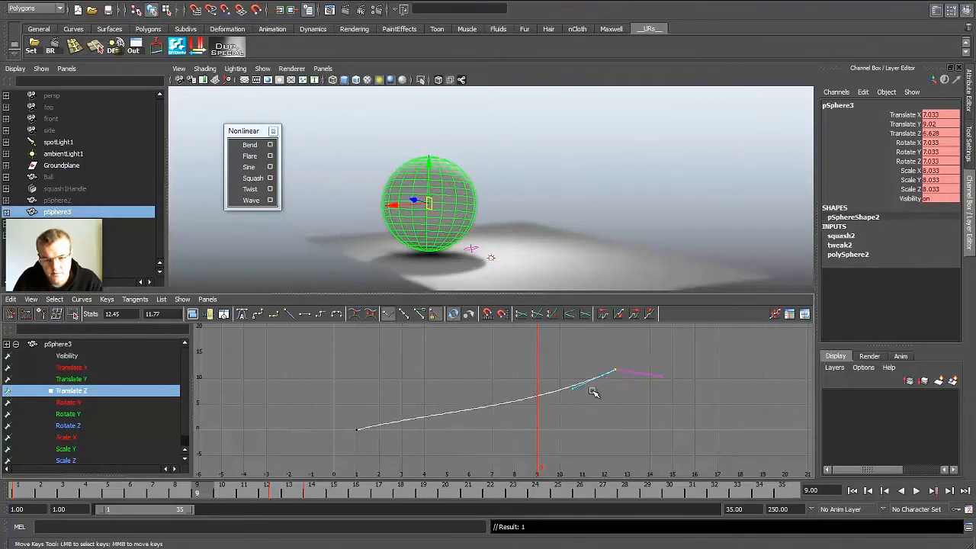
click(307, 315)
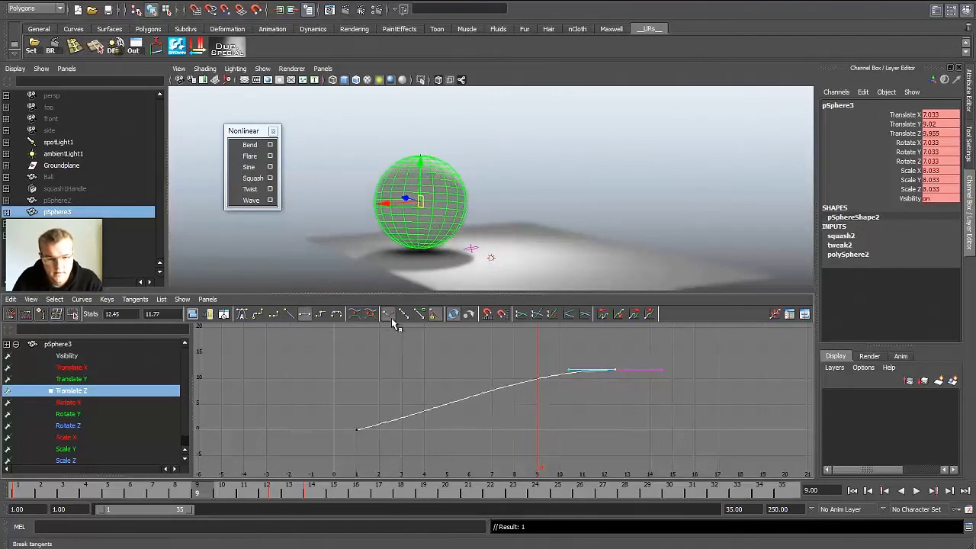
click(290, 316)
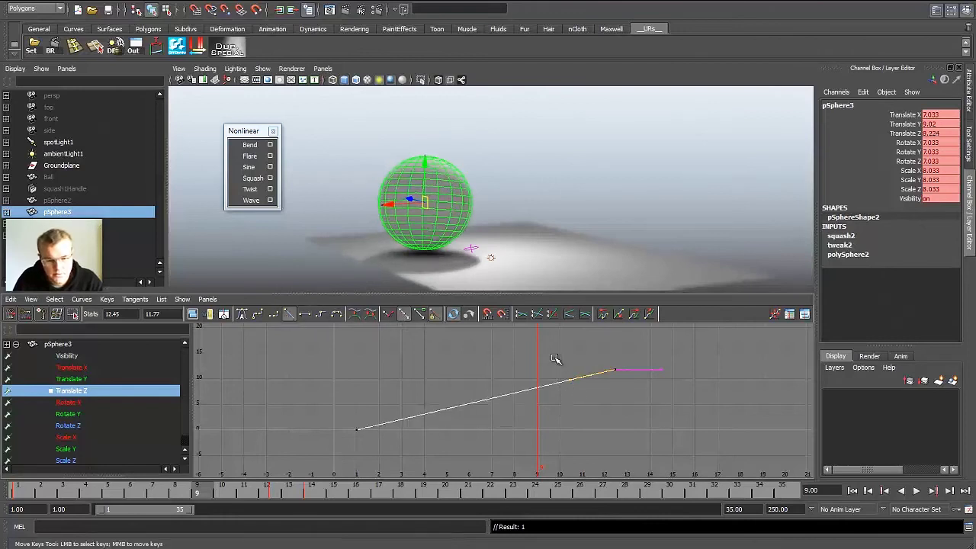
Step: Reshape the incoming handle of the Translate Z end key, try spline and linear tangents, and finish with flat tangents
middle_drag(555, 359, 553, 411)
middle_drag(553, 365, 556, 409)
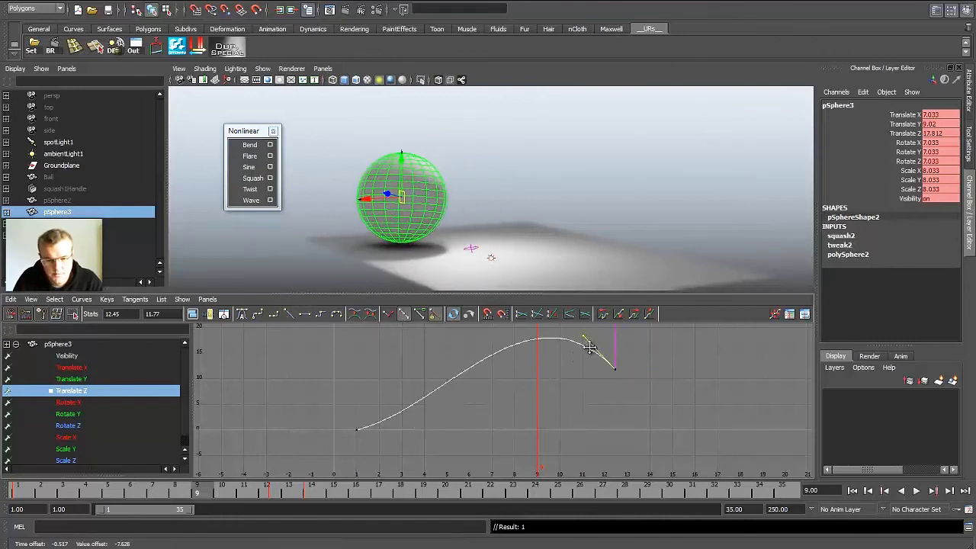
click(258, 314)
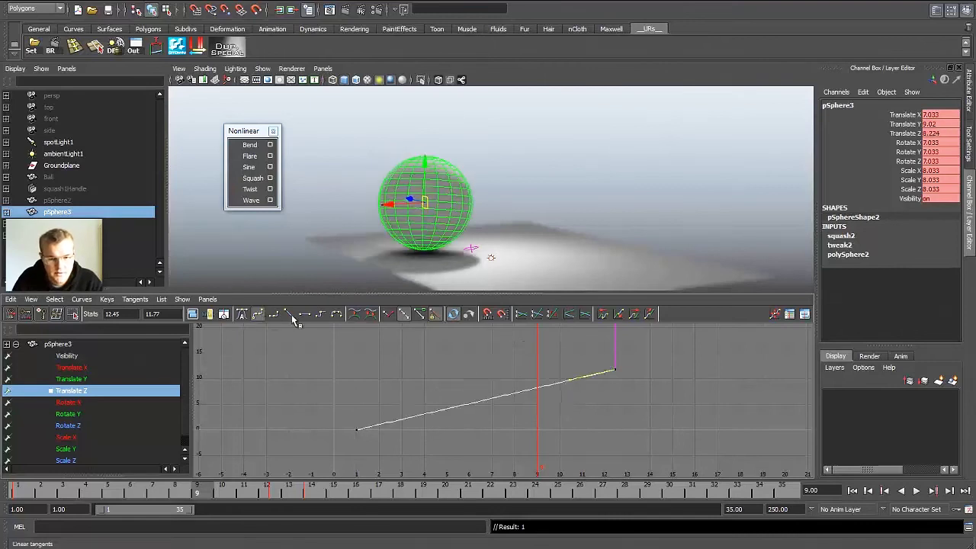
click(308, 317)
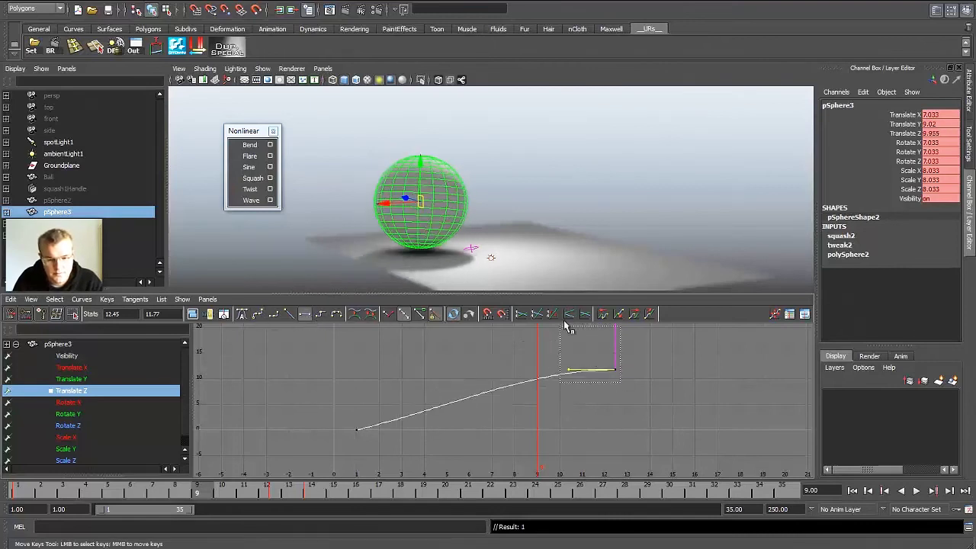
click(308, 315)
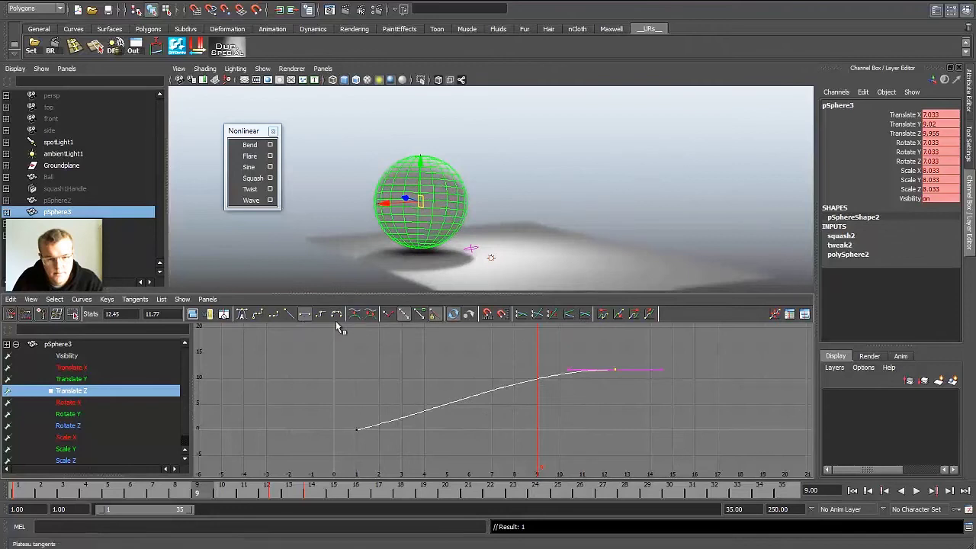
click(410, 368)
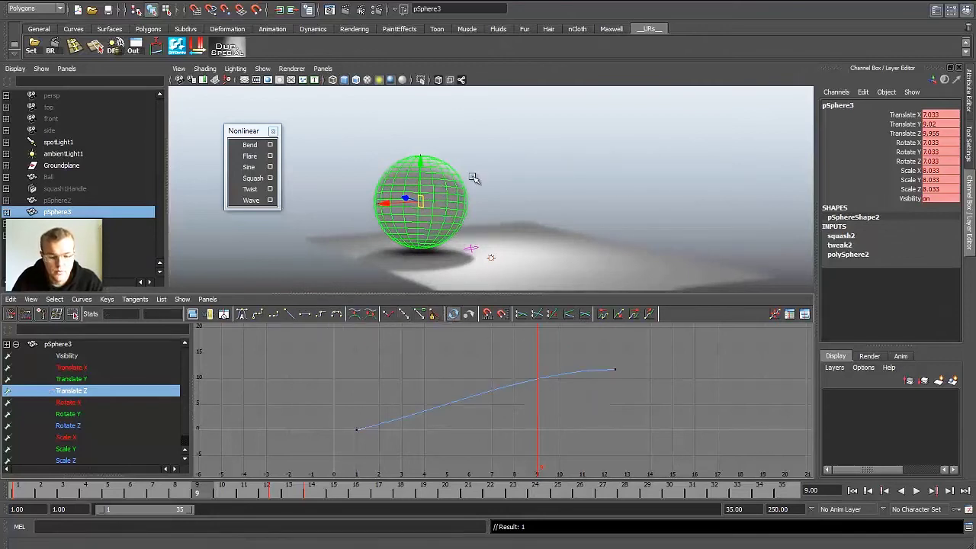
Step: Start a new empty scene and create a polygon plane scaled uniformly to about 29.01
key(ctrl+o)
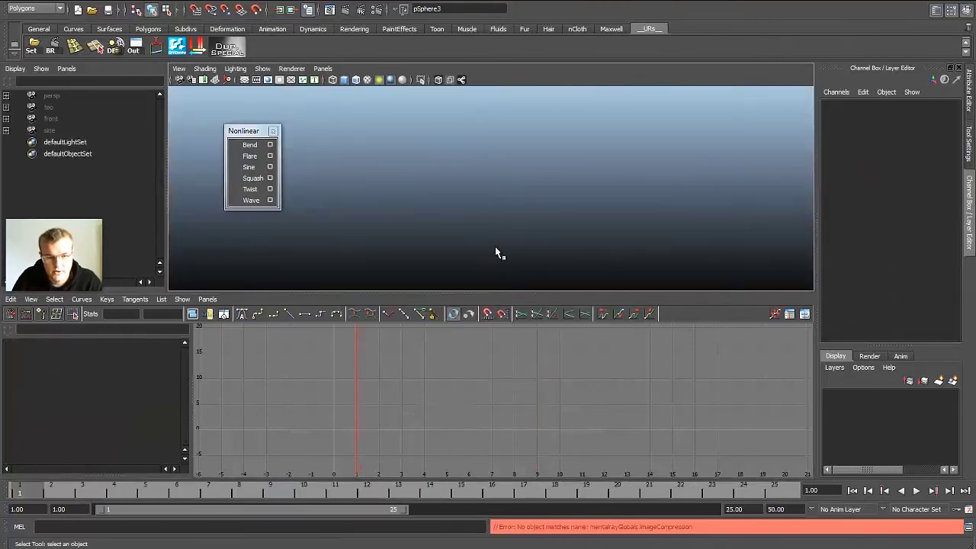
shift+right_drag(484, 200, 456, 186)
key(r)
drag(492, 189, 660, 194)
Step: Switch the viewport to default lighting and change its renderer mode
click(235, 68)
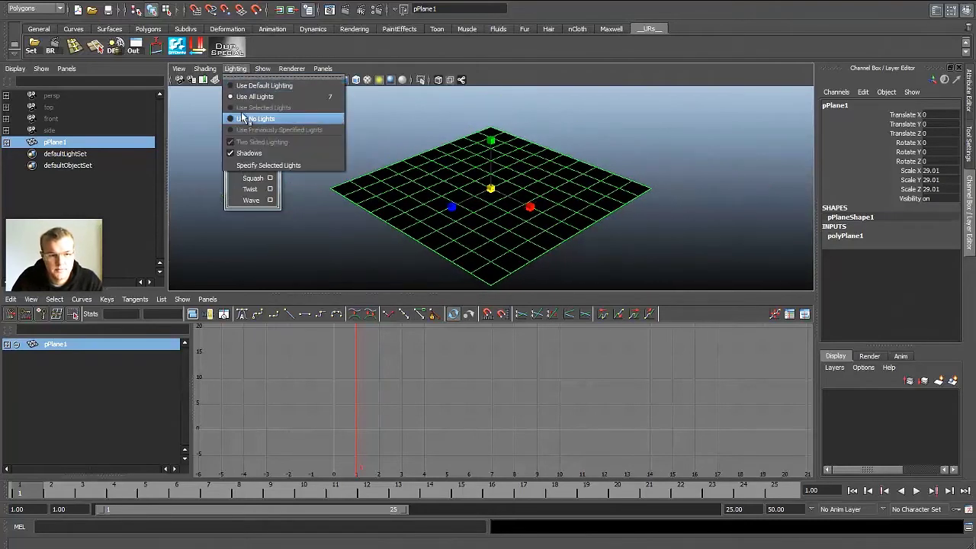
click(255, 90)
alt+drag(538, 234, 613, 240)
alt+right_drag(612, 240, 720, 271)
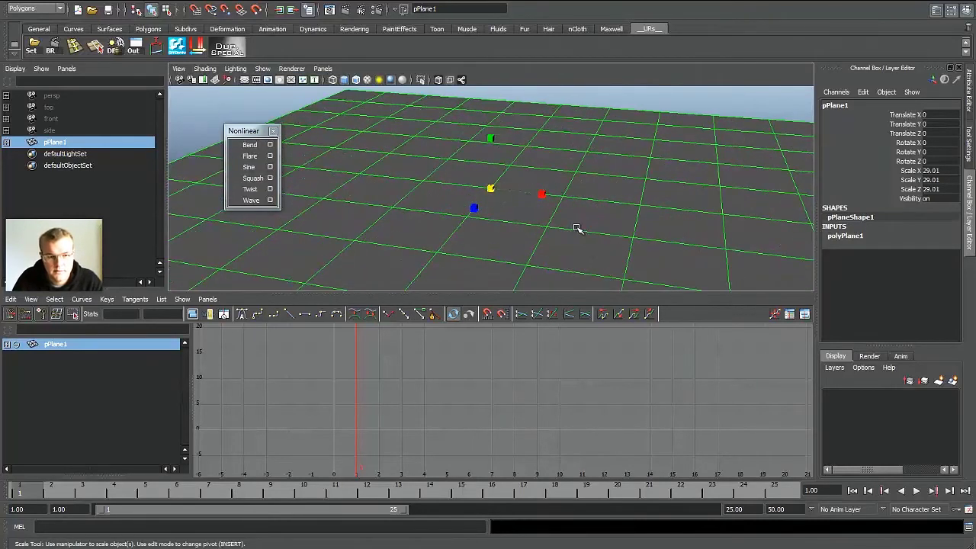
alt+drag(576, 227, 621, 229)
click(292, 69)
click(300, 86)
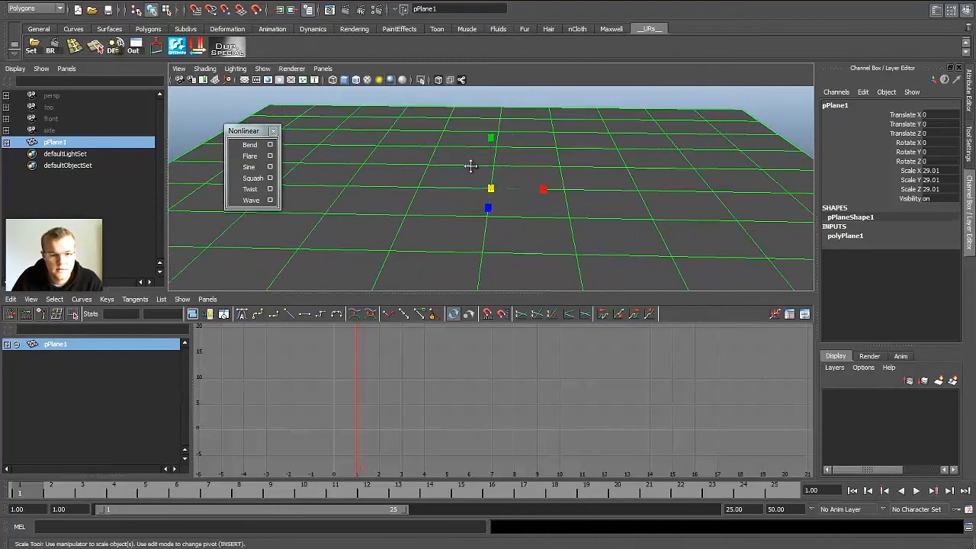
Step: Create a polygon sphere at the origin and raise it to about Translate Y 0.908 so it rests on the plane
alt+drag(471, 166, 473, 134)
alt+middle_drag(473, 134, 514, 167)
key(q)
click(507, 176)
shift+right_click(495, 142)
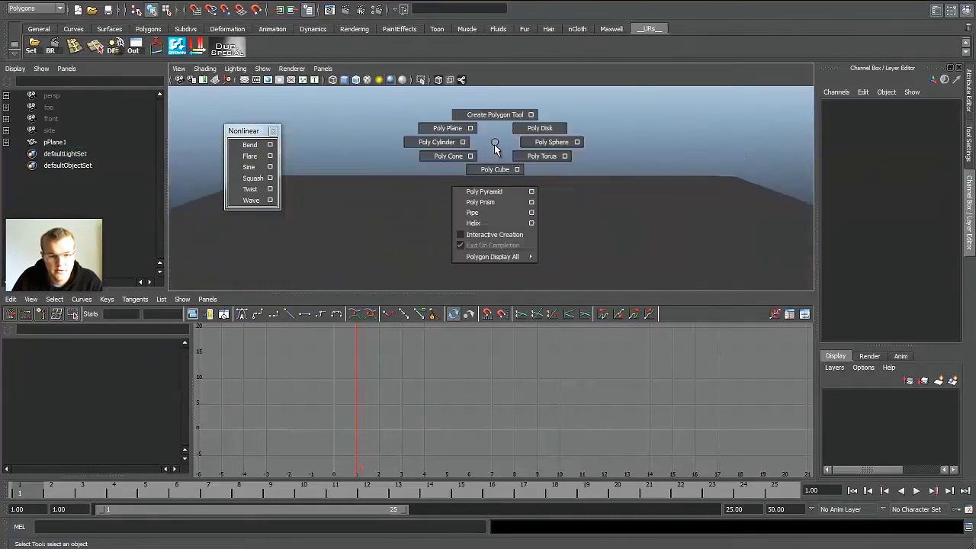
click(551, 142)
key(w)
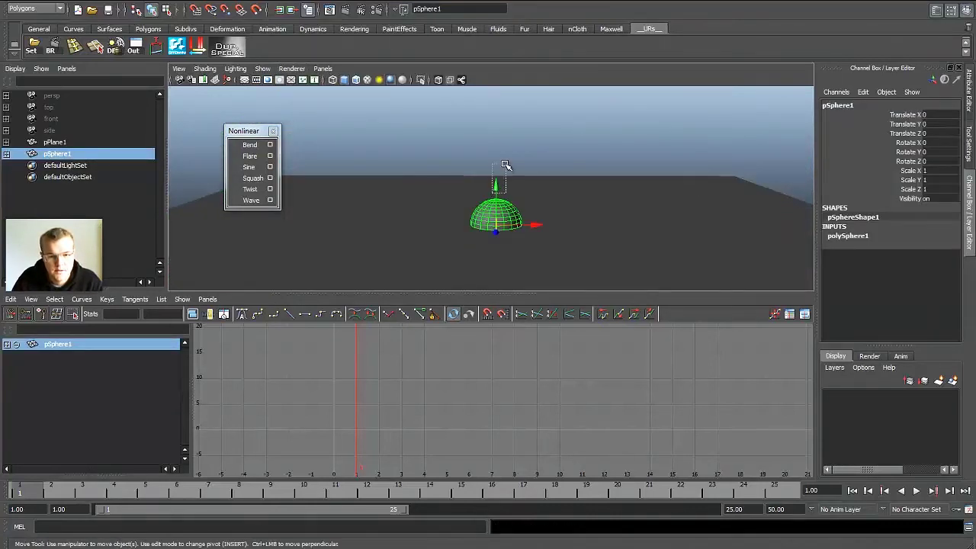
mouse_move(505, 164)
mouse_down()
mouse_move(502, 177)
mouse_move(505, 165)
mouse_up()
Step: Raise the plane to about Translate Y 0.023 and freeze the sphere's transformations
key(q)
click(505, 208)
key(w)
click(517, 195)
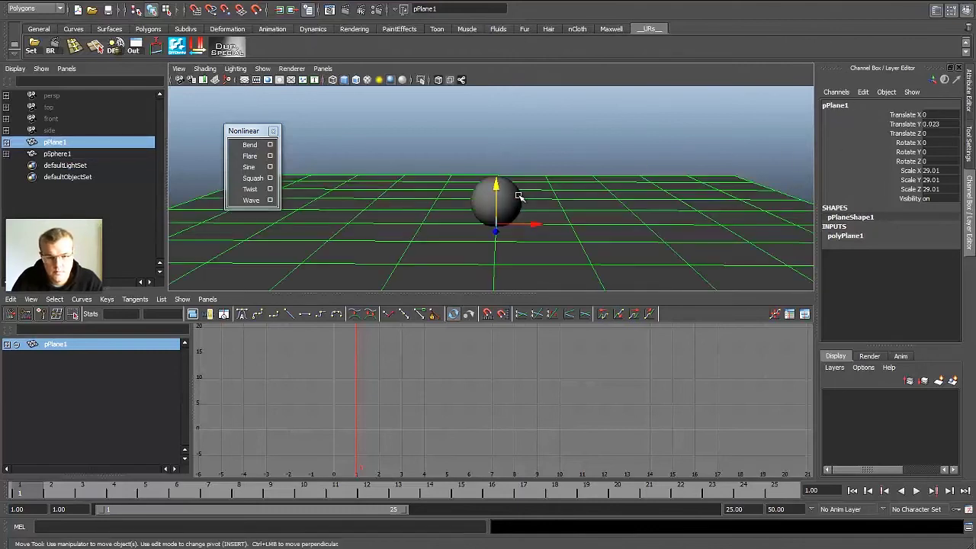
click(517, 195)
right_click(508, 197)
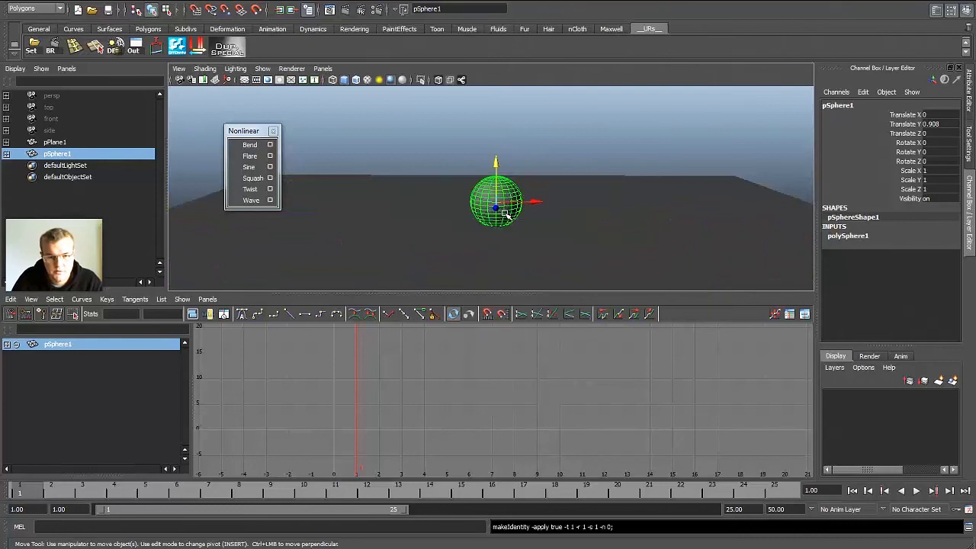
Step: Key the sphere's translation at frame 1 raised to about Translate Y 2.505, and at frame 8 zero Translate Y and key Translate Z
key(shift+w)
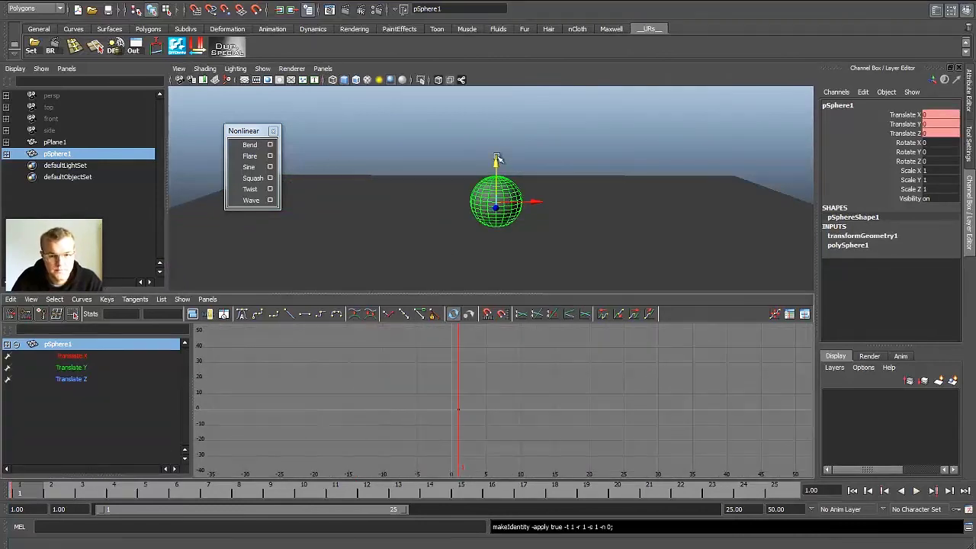
drag(497, 158, 510, 93)
drag(36, 497, 240, 495)
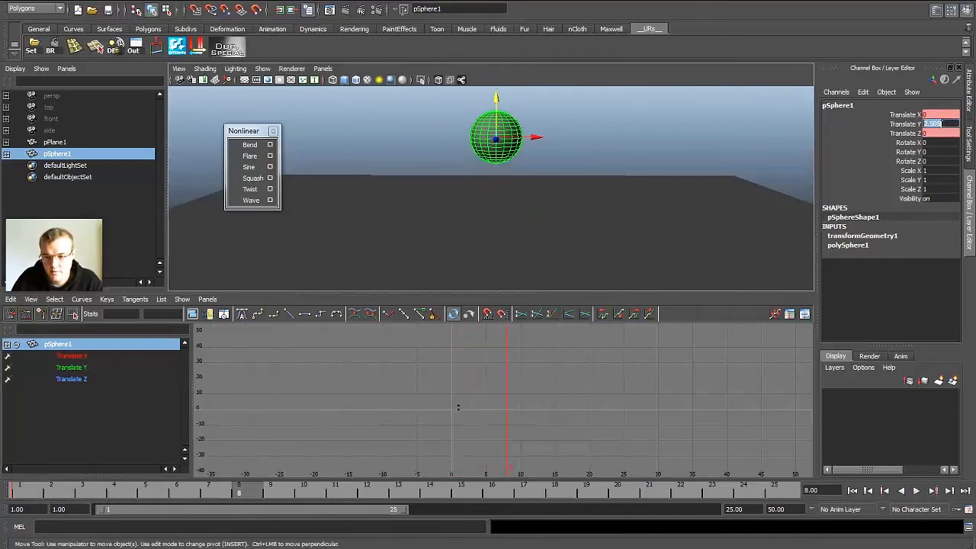
key(Return)
click(904, 133)
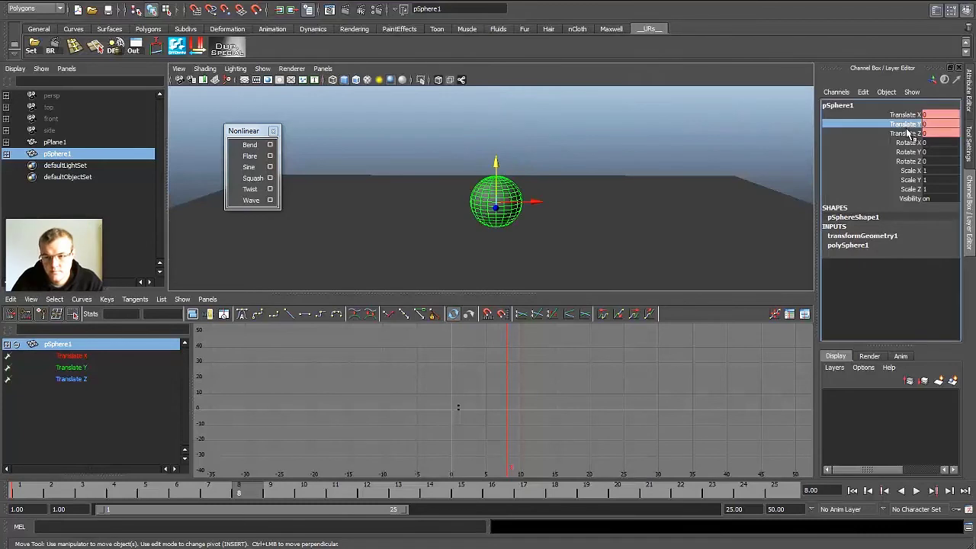
right_click(904, 133)
click(915, 141)
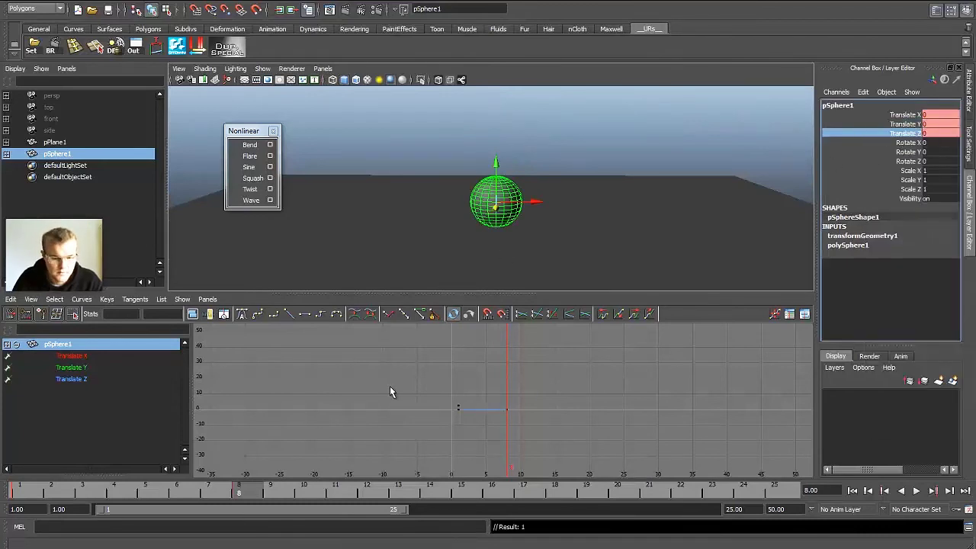
Step: Isolate the sphere's Translate Y curve and add a key at frame 8 carrying over the frame 1 value
click(70, 367)
key(f)
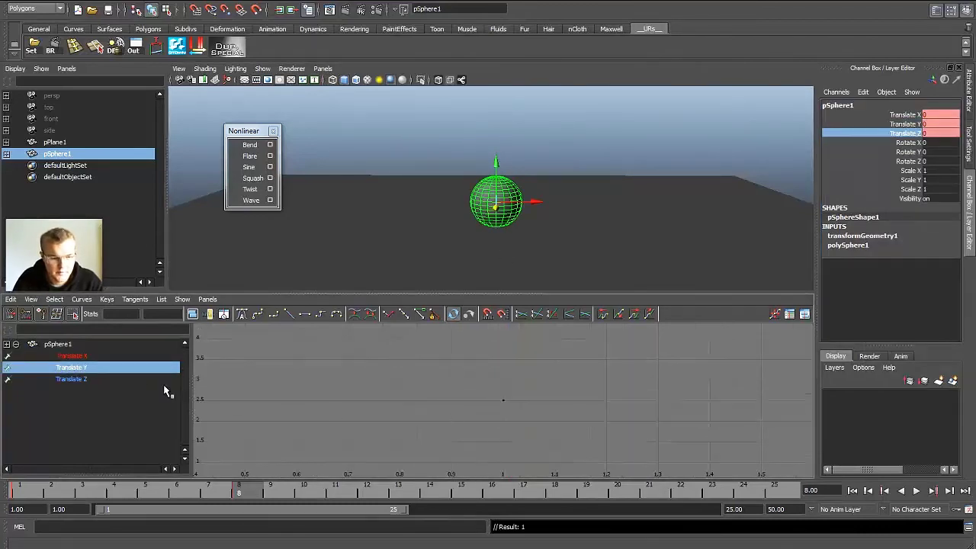
drag(206, 494, 19, 503)
scroll(529, 374, down, 5)
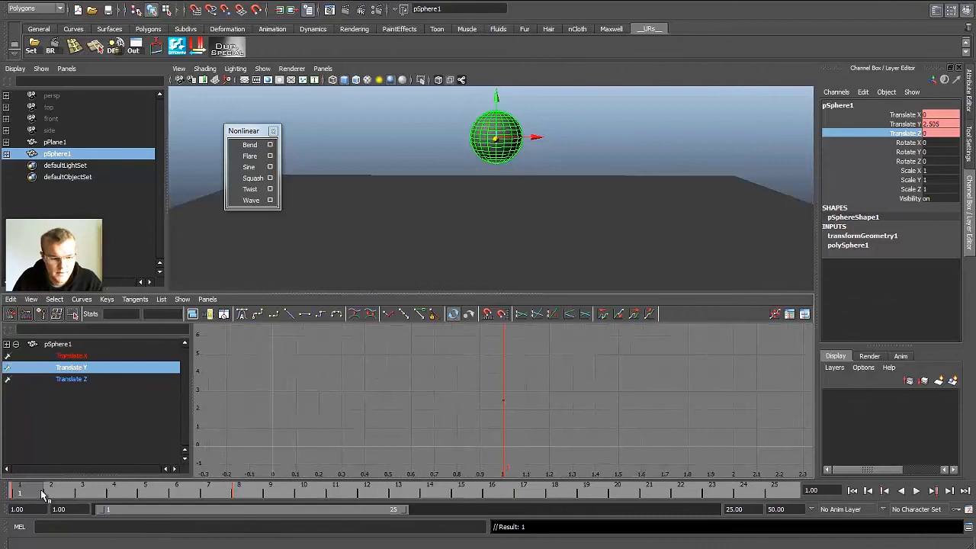
drag(40, 490, 239, 488)
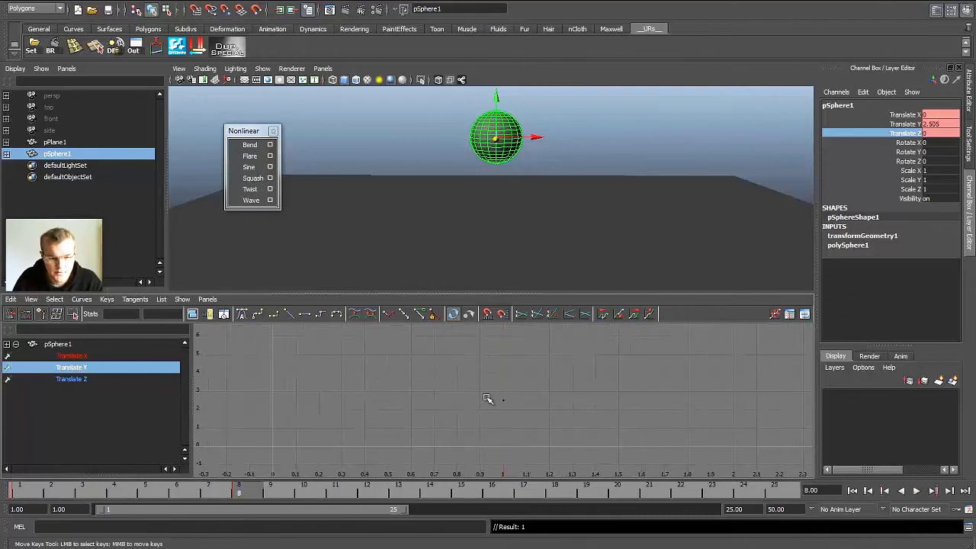
drag(553, 440, 555, 442)
right_click(527, 404)
click(552, 407)
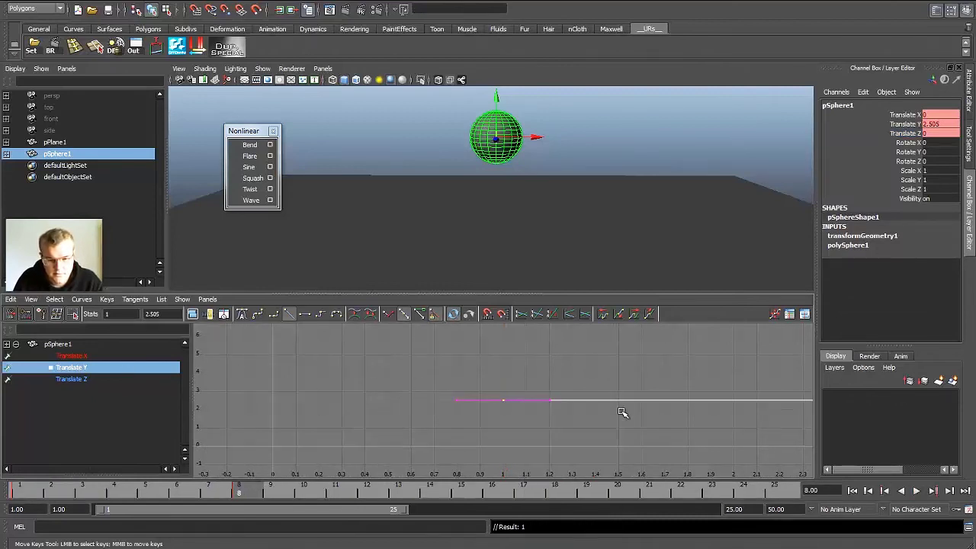
Step: Set the value of the frame 8 key on the Translate Y curve to 0
scroll(580, 381, down, 3)
alt+middle_drag(602, 388, 583, 388)
key(a)
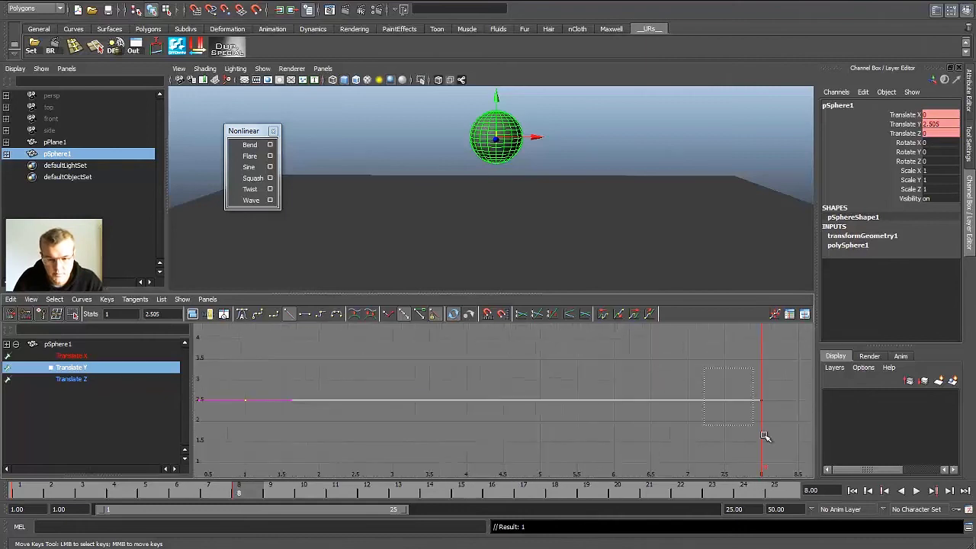
drag(170, 315, 77, 325)
text(0)
key(Return)
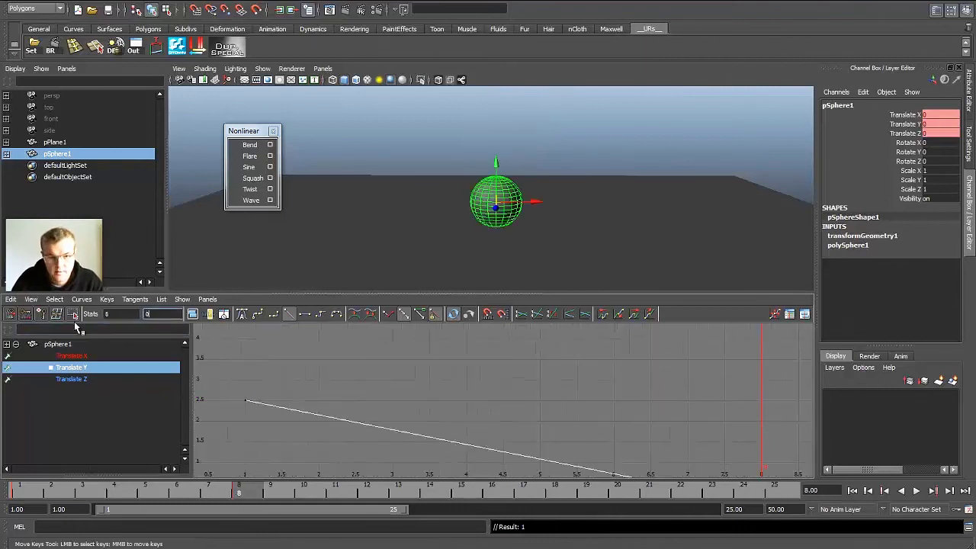
Step: Flatten the tangents of the frame 1 Translate Y key and scrub from frame 1 to 9 to check the fall
mouse_move(439, 360)
alt+right_down()
mouse_move(407, 353)
mouse_move(438, 362)
alt+right_up()
drag(437, 362, 357, 418)
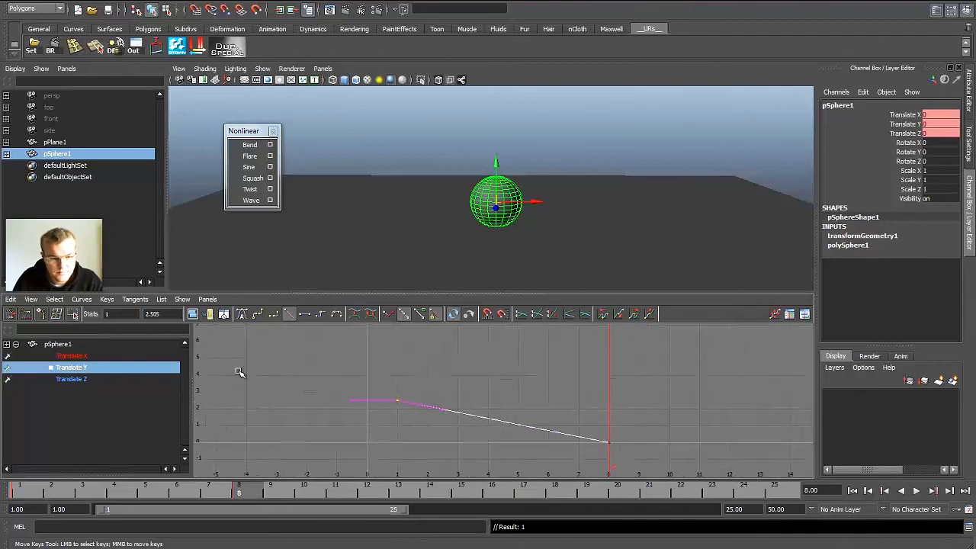
click(403, 364)
drag(19, 492, 270, 491)
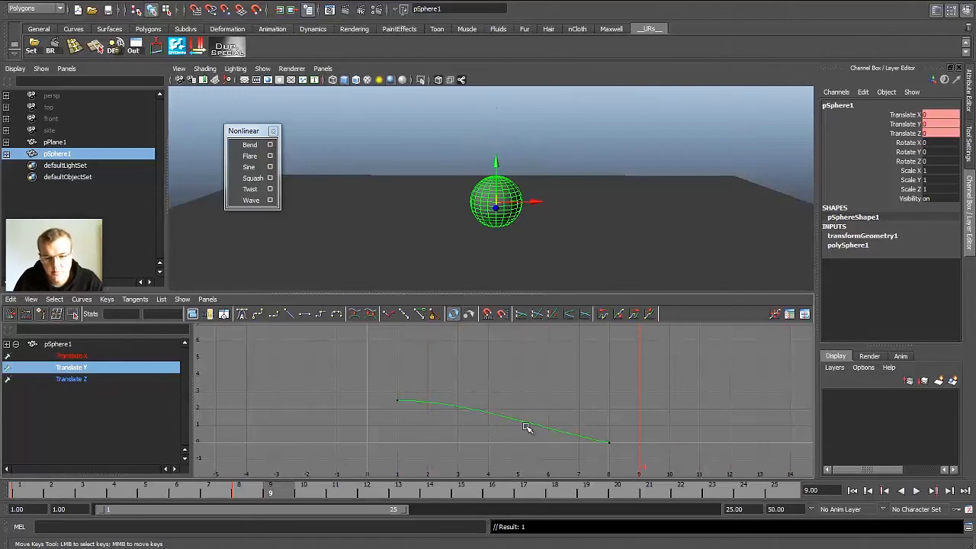
Step: Cycle the Translate Y curve before and after its keys with pre- and post-infinity cycling, and play the animation briefly
alt+middle_drag(526, 427, 471, 421)
drag(460, 447, 490, 371)
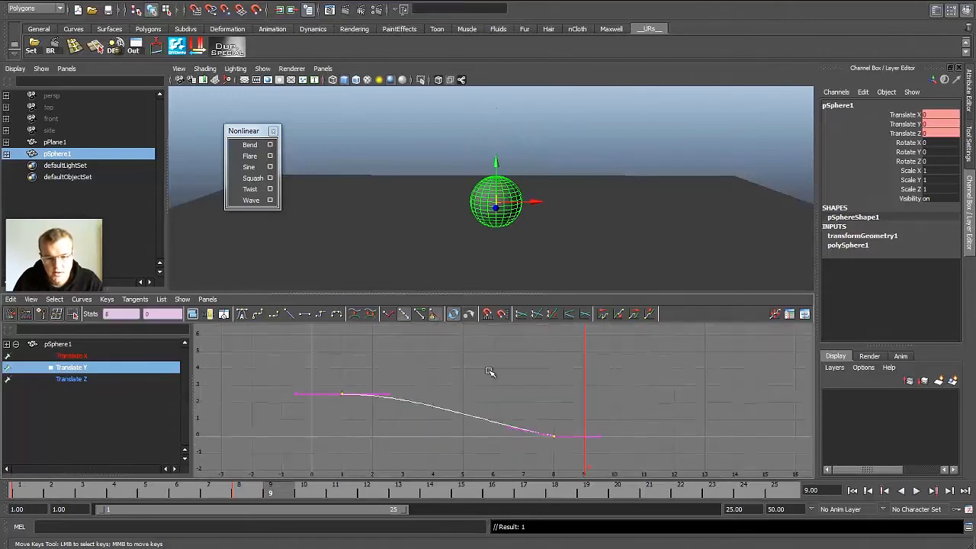
click(602, 315)
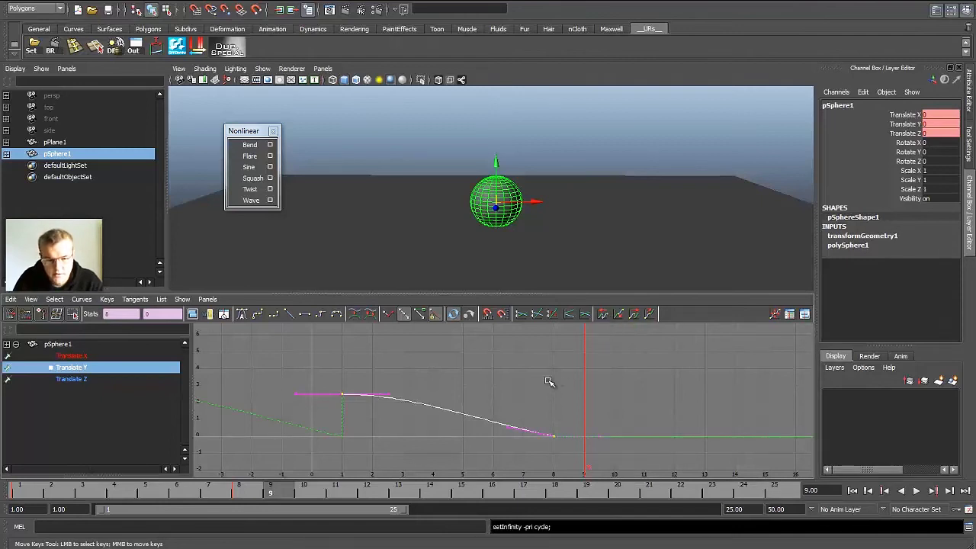
alt+right_drag(549, 381, 541, 380)
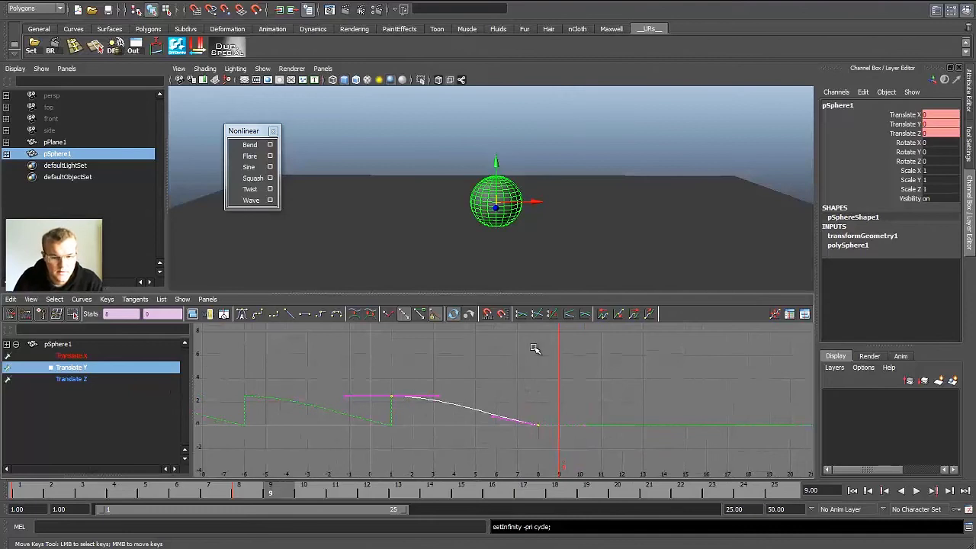
click(624, 317)
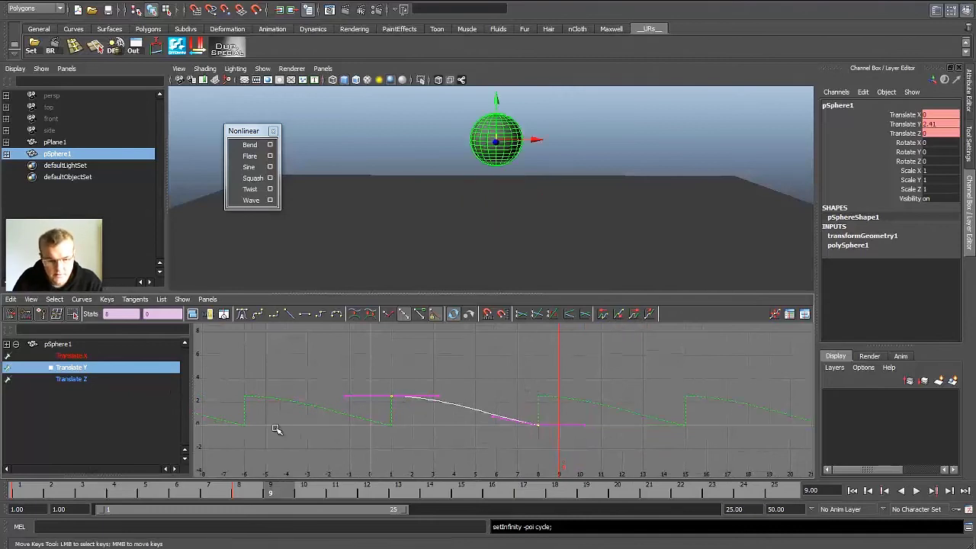
key(alt+v)
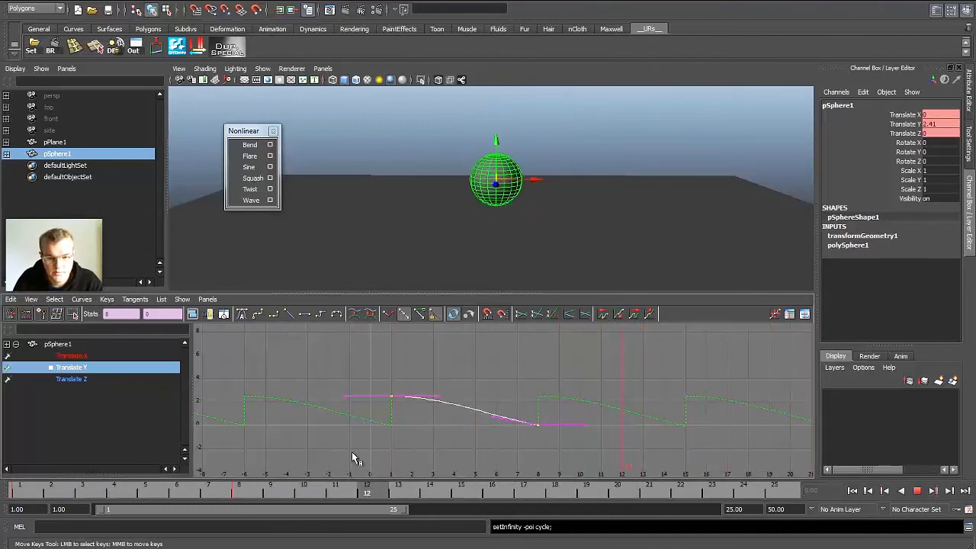
key(alt+v)
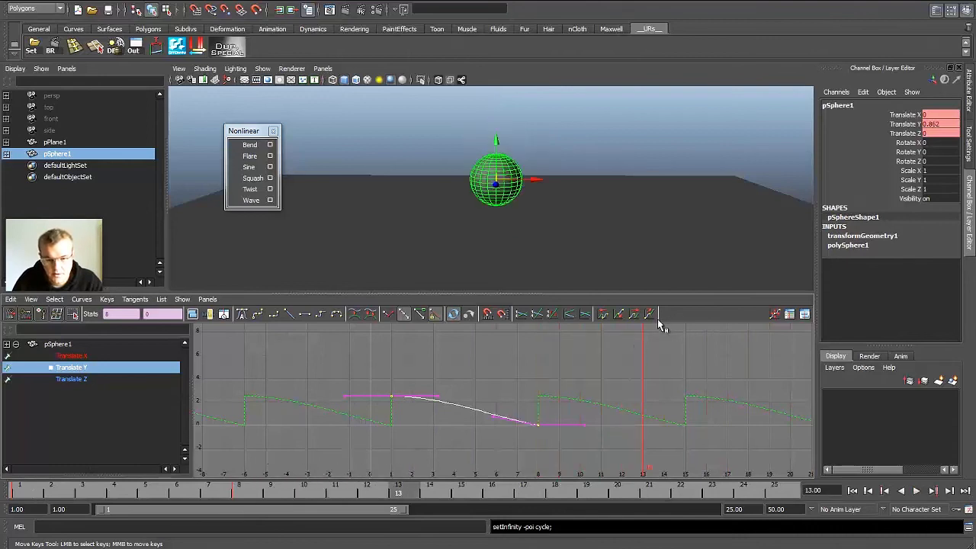
Step: Move the Translate Y end key to about frame 10.525 and set the value of the frame 1 key to 3
alt+middle_drag(504, 385, 470, 379)
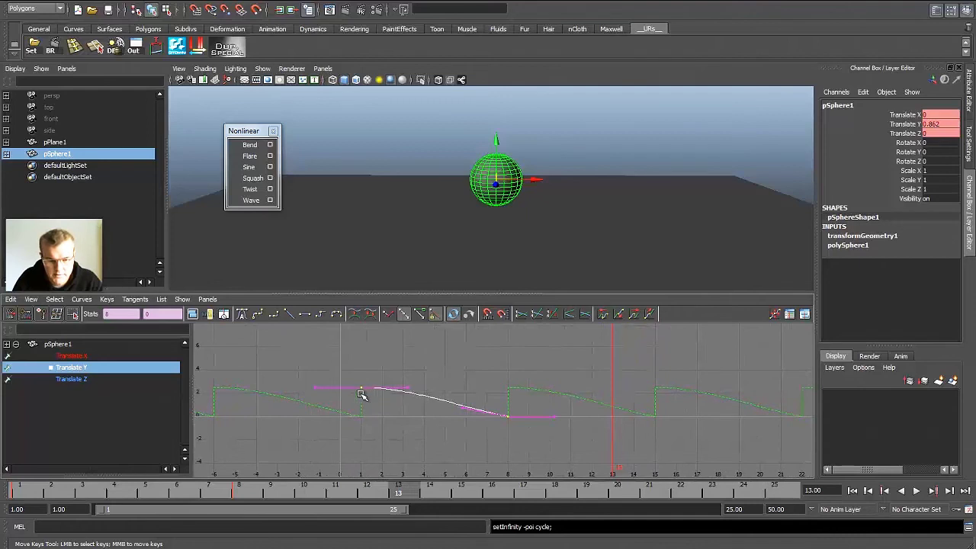
middle_drag(488, 427, 560, 456)
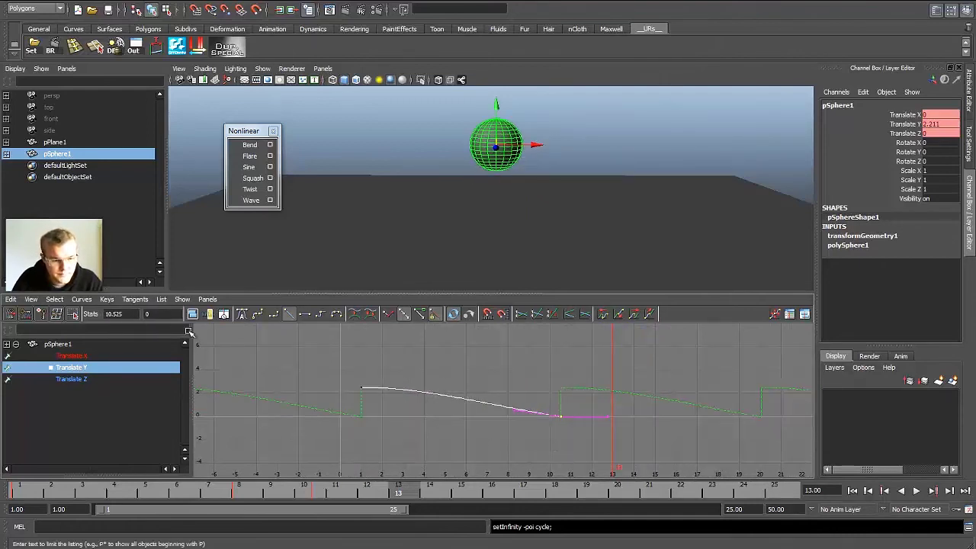
drag(340, 418, 375, 375)
drag(165, 314, 111, 320)
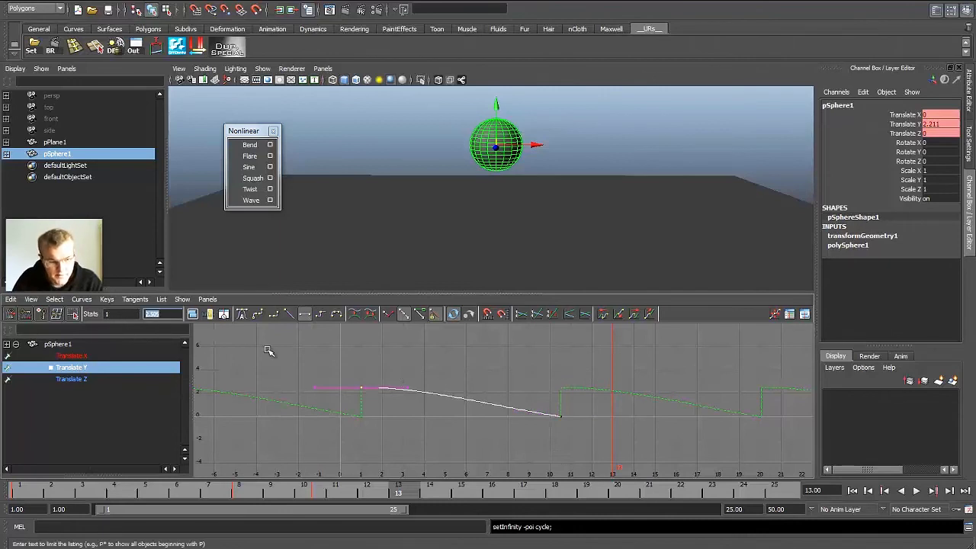
text(3)
key(Return)
Step: Move the end key of the Translate Y curve to about frame 7.133 and set its value to 3
drag(610, 385, 533, 433)
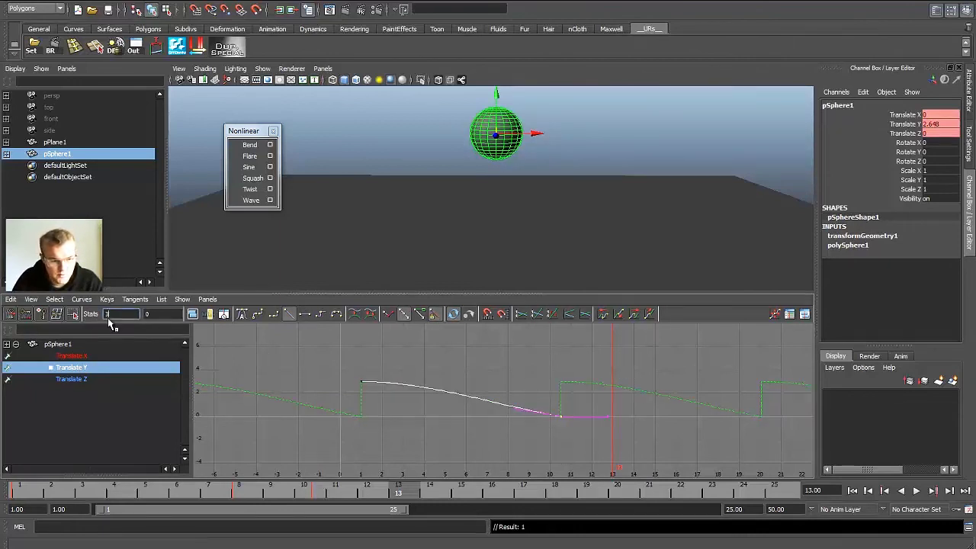
text(3)
key(Return)
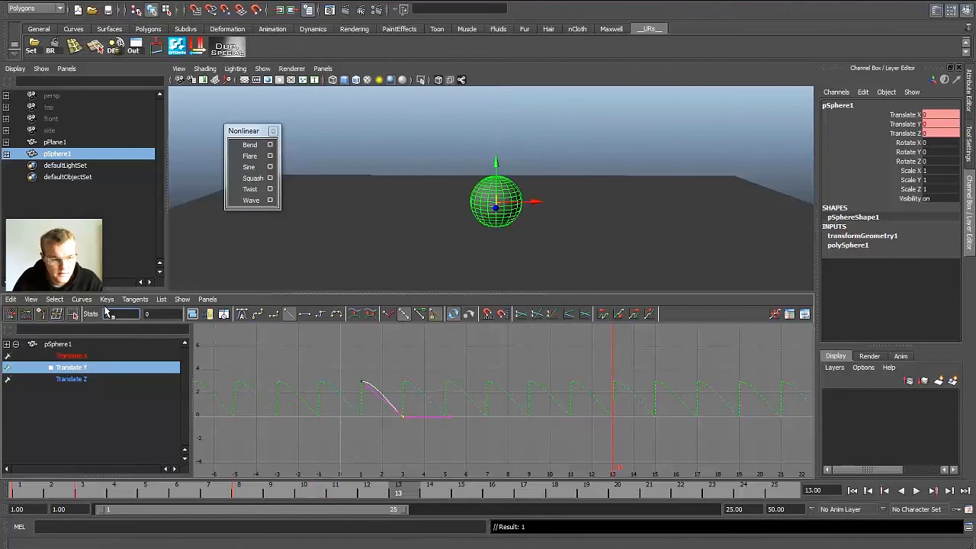
shift+middle_drag(381, 413, 470, 391)
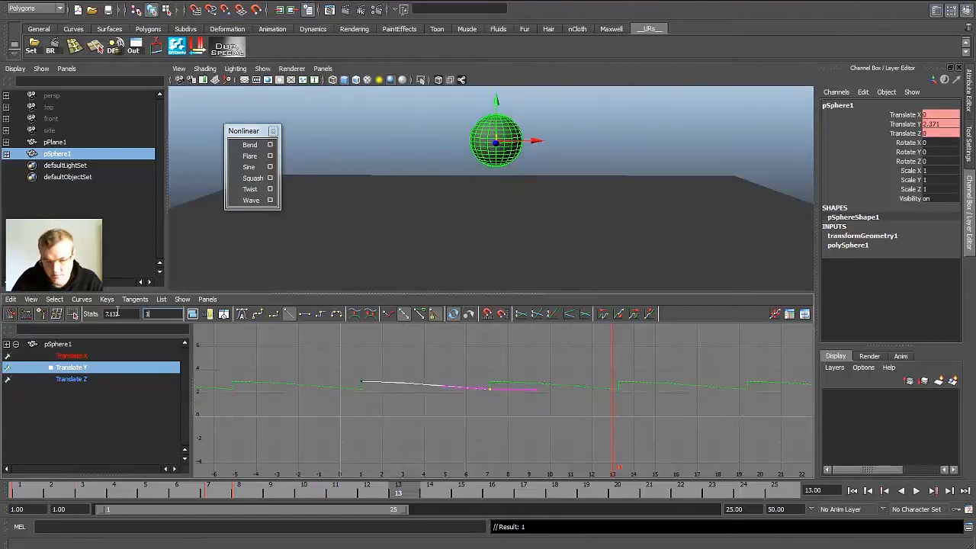
key(Return)
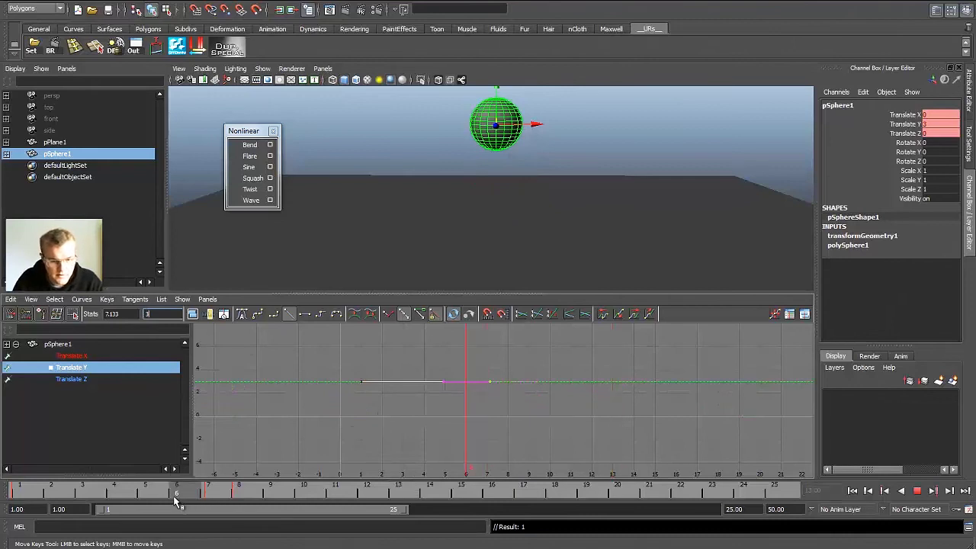
Step: Insert a key at frame 4 on the Translate Y curve with value 0, and play the animation briefly
right_click(405, 381)
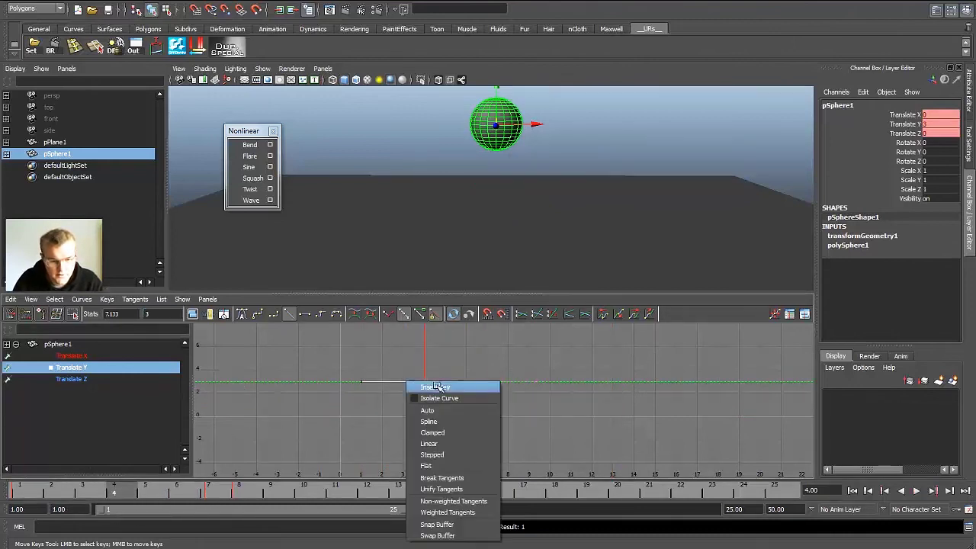
click(432, 387)
middle_drag(445, 361, 445, 373)
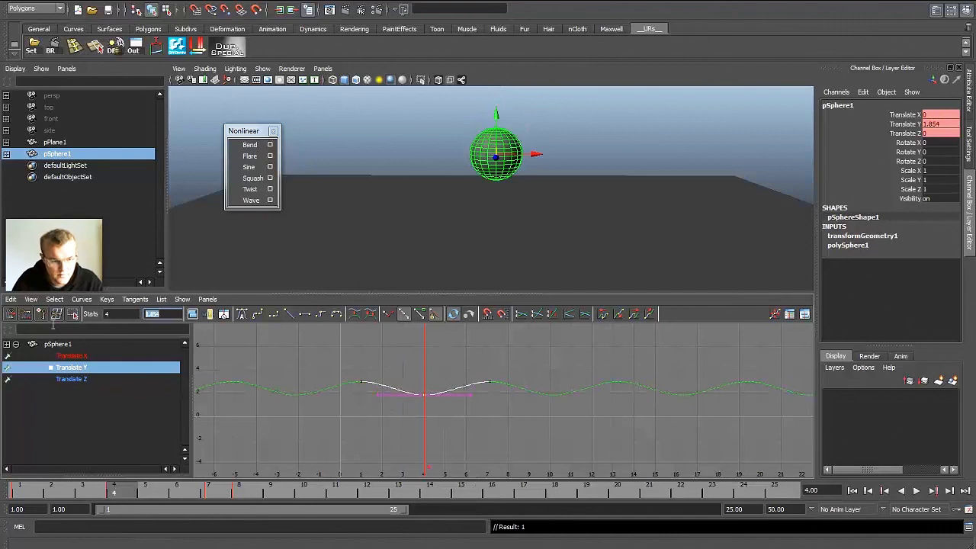
text(0)
key(Return)
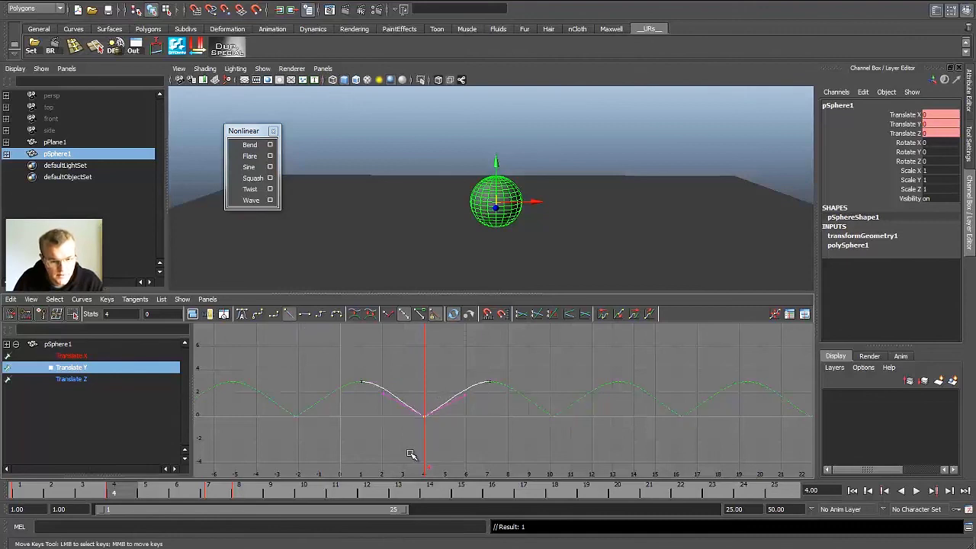
key(alt+v)
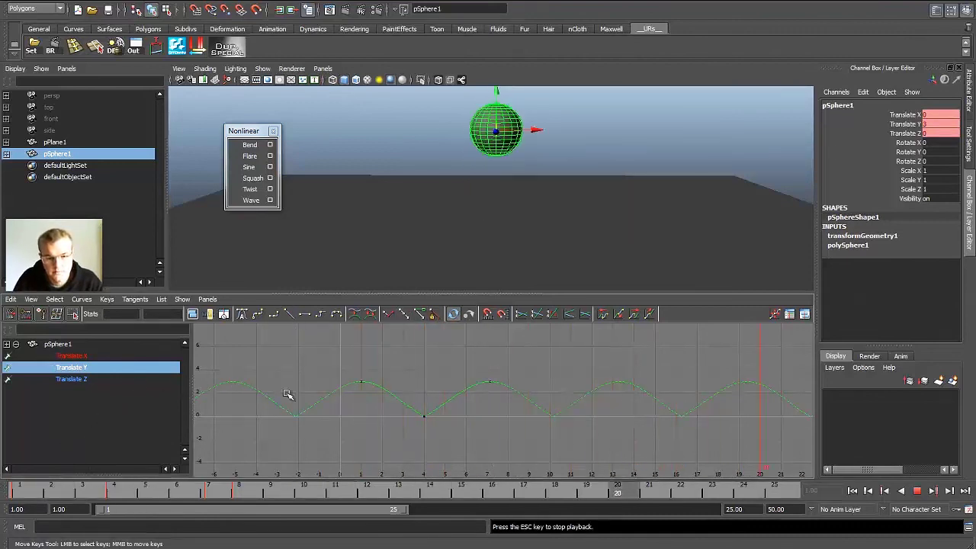
key(Escape)
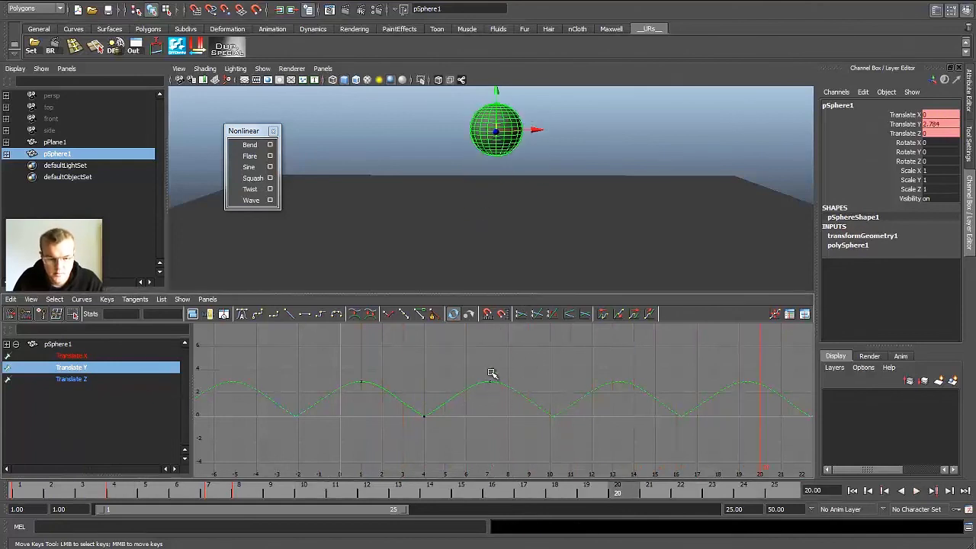
Step: Slow the bounce by moving the Translate Y low key to about frame 8.5 and the end key to about frame 17
middle_drag(441, 427, 585, 436)
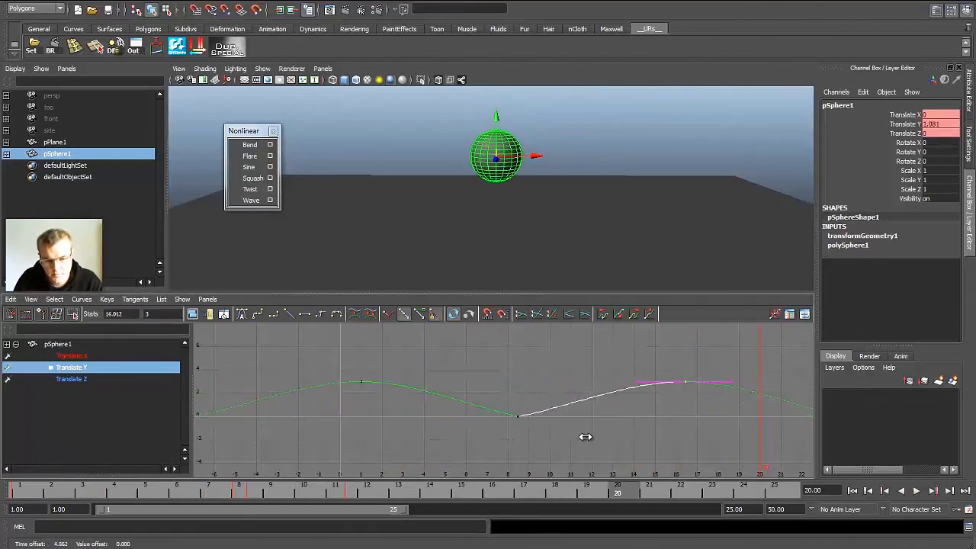
key(a)
mouse_move(597, 430)
alt+right_down()
mouse_move(569, 447)
mouse_move(529, 430)
mouse_move(526, 413)
alt+right_up()
click(570, 446)
key(a)
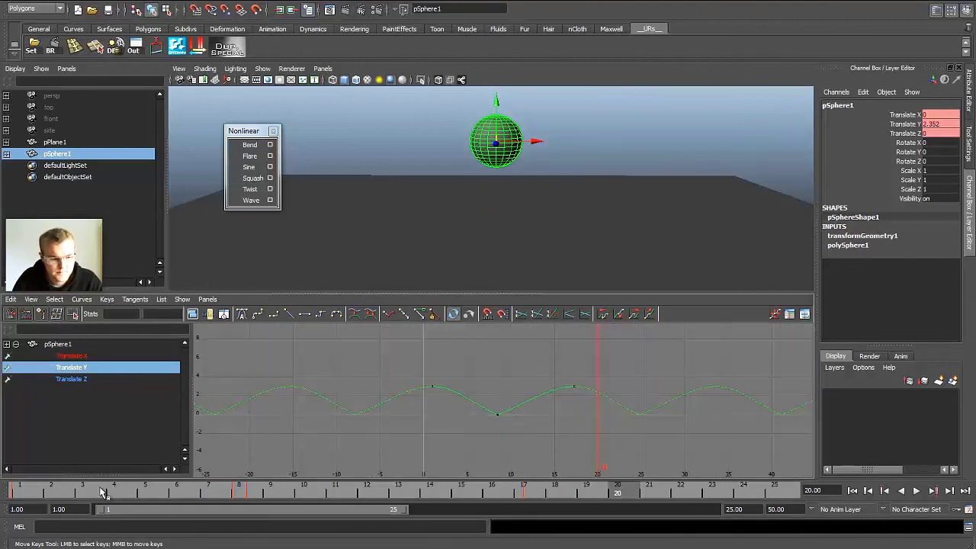
Step: Start playback and set the end of the playback range to frame 500
key(alt+v)
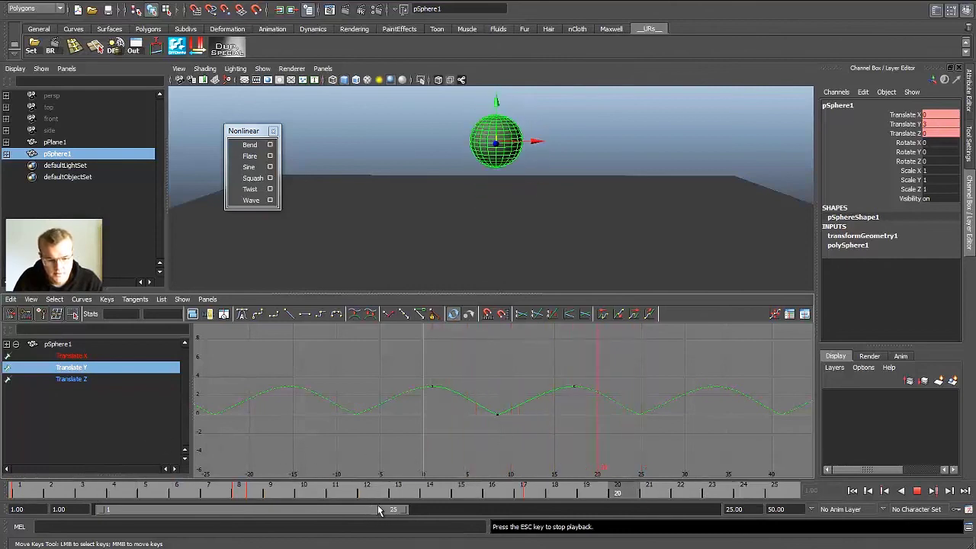
drag(754, 509, 660, 503)
text(5)
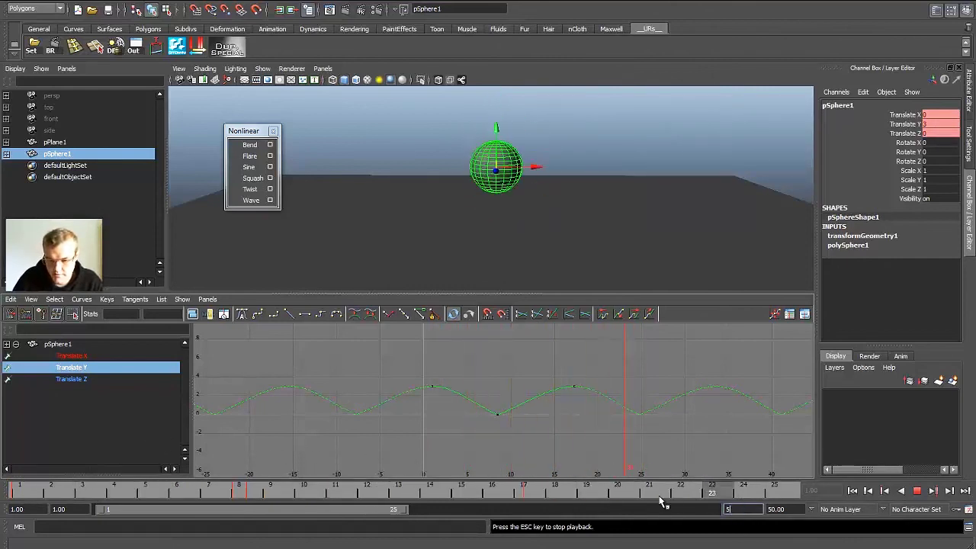
text(00)
key(Return)
Step: Deselect the sphere and examine the cycling bounce from different angles during playback
key(q)
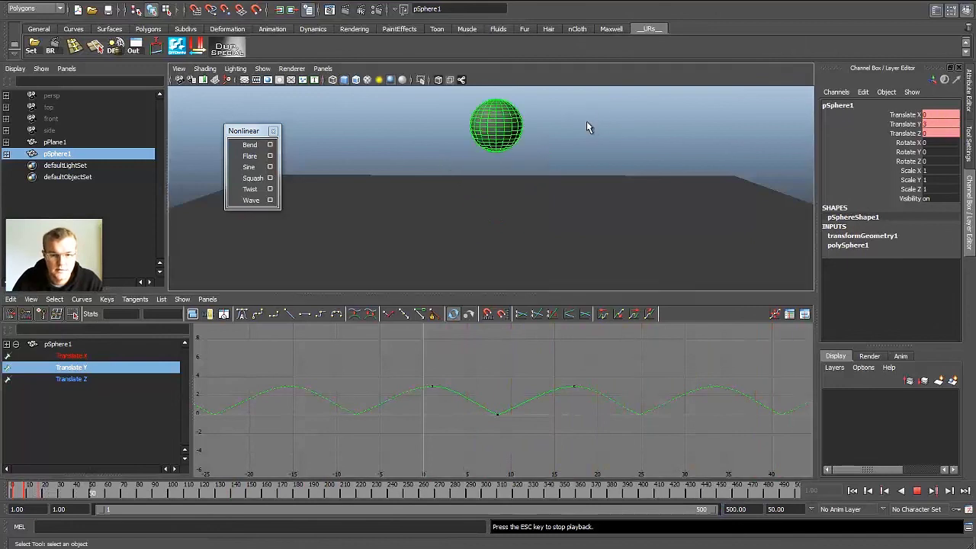
click(591, 126)
alt+drag(605, 138, 630, 170)
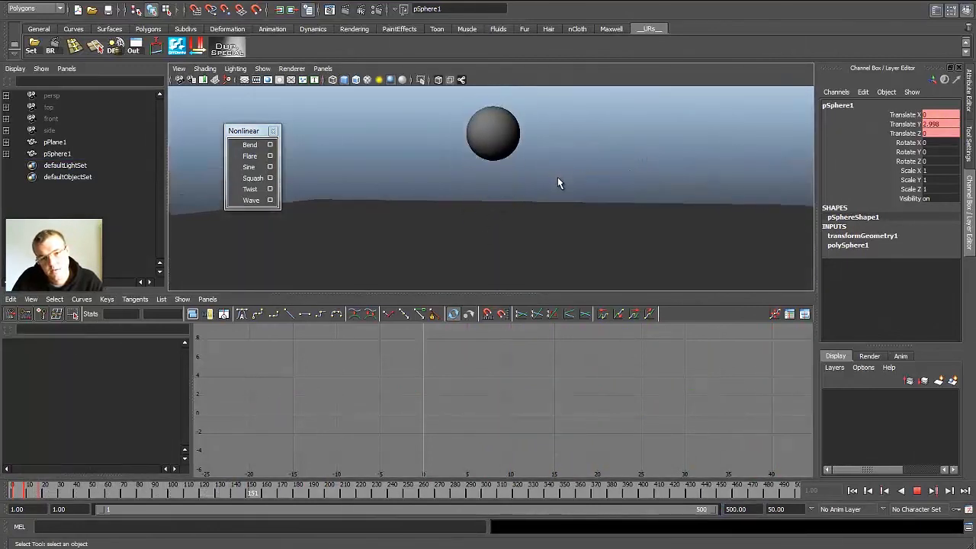
click(456, 242)
alt+drag(459, 234, 430, 152)
Step: Reopen the recent scene Graph_Editor_Animation.mb and play its ball animation
key(space)
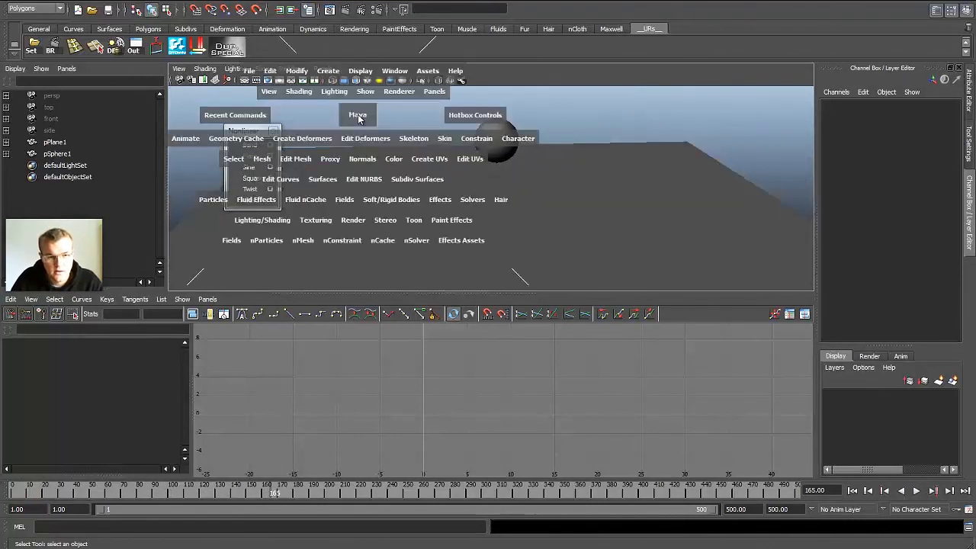
click(250, 71)
mouse_move(313, 310)
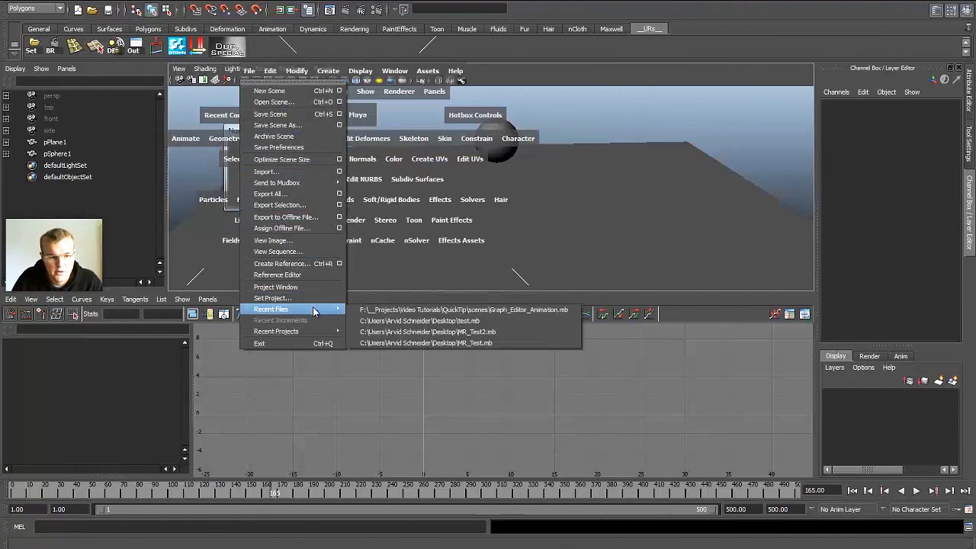
click(391, 309)
click(488, 302)
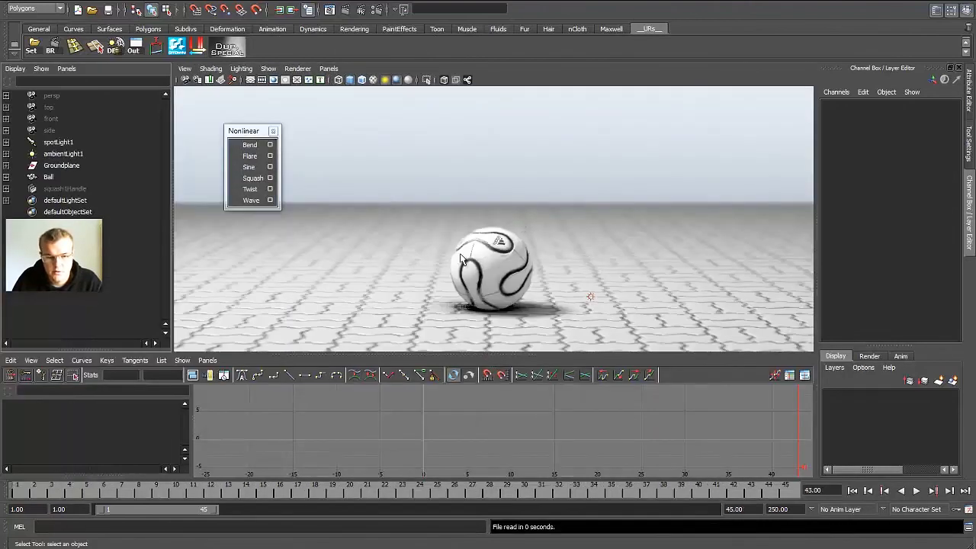
key(alt+v)
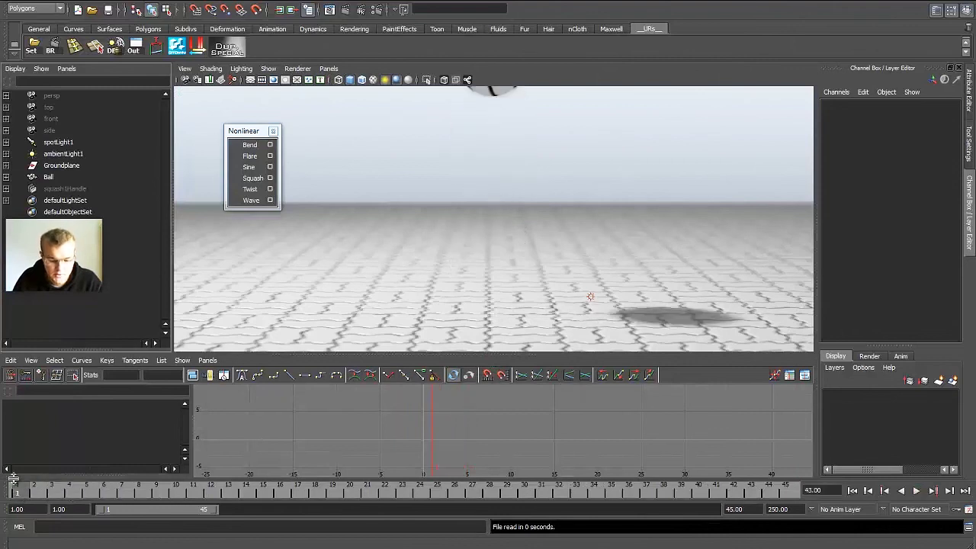